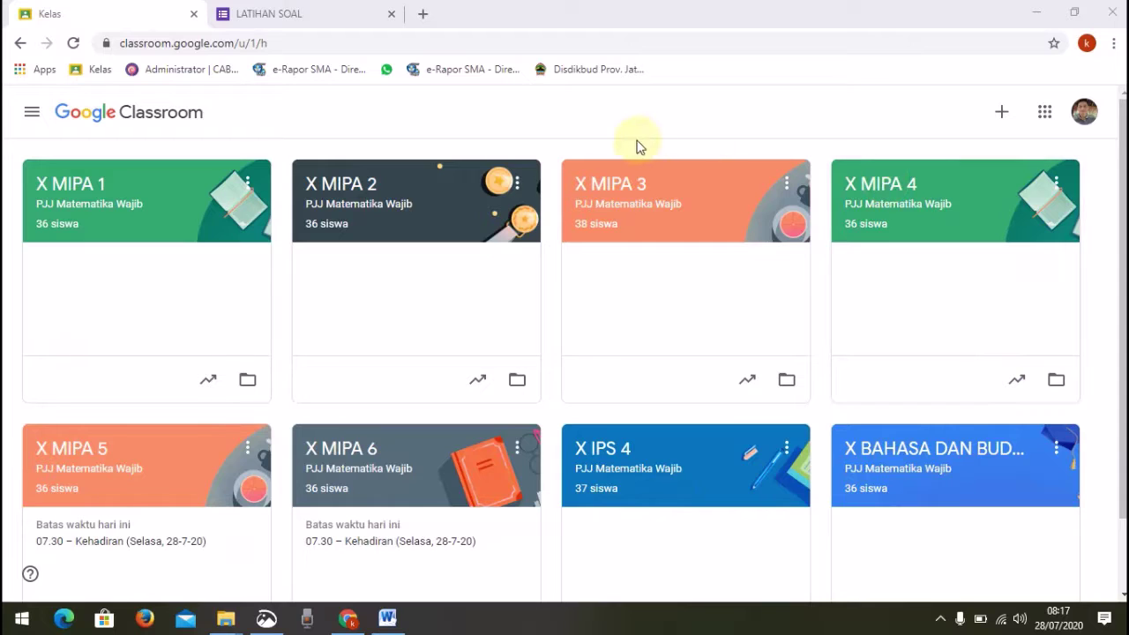
Step: Open the X MIPA 1 class and create a new quiz assignment (Tugas kuis) in its classwork
{"action": "left_click", "coordinate": [72, 192]}
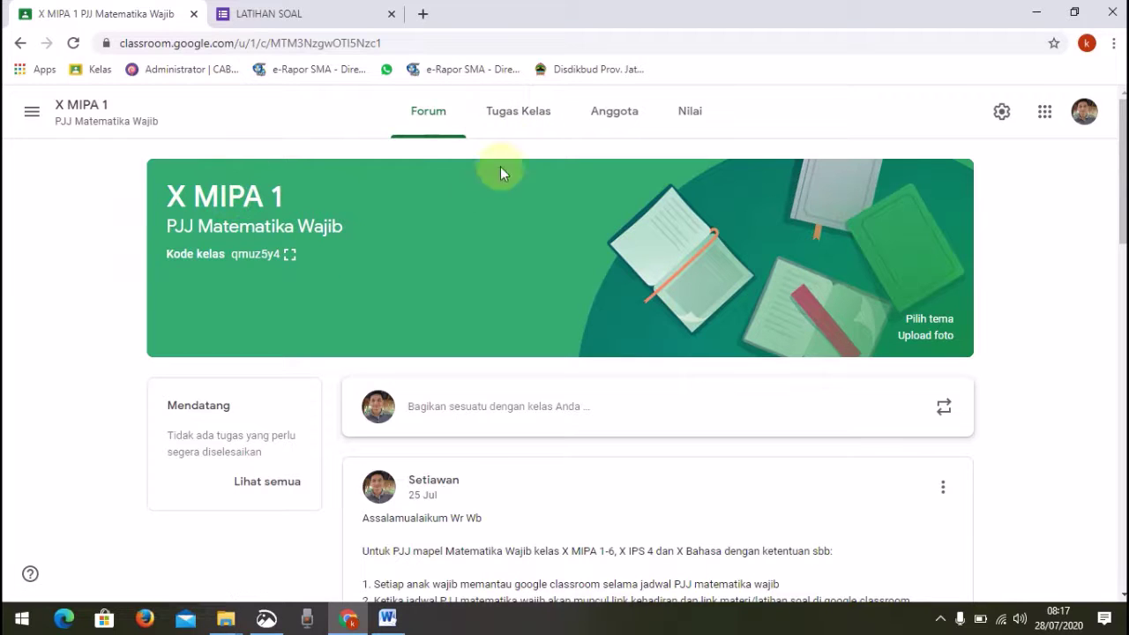
{"action": "left_click", "coordinate": [525, 126]}
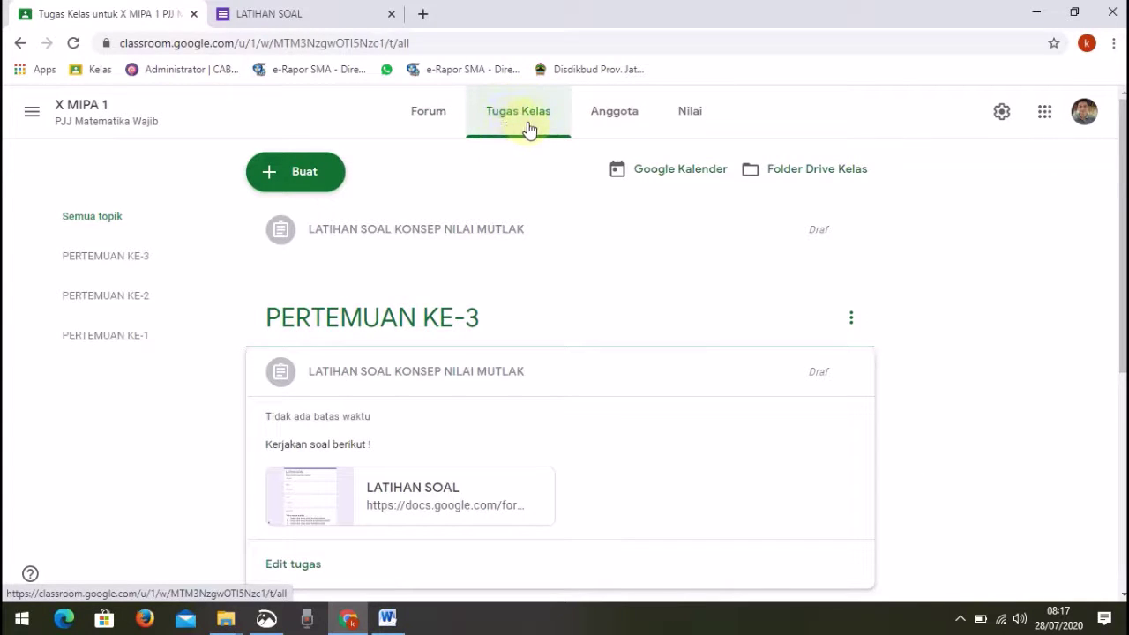
{"action": "left_click", "coordinate": [280, 182]}
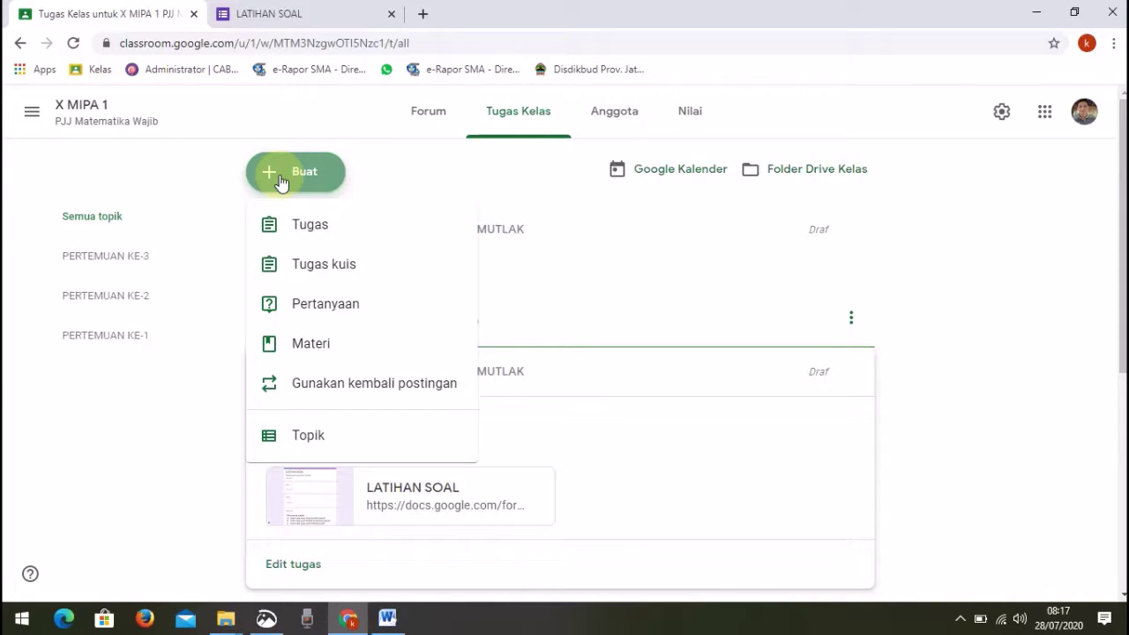
{"action": "left_click", "coordinate": [316, 268]}
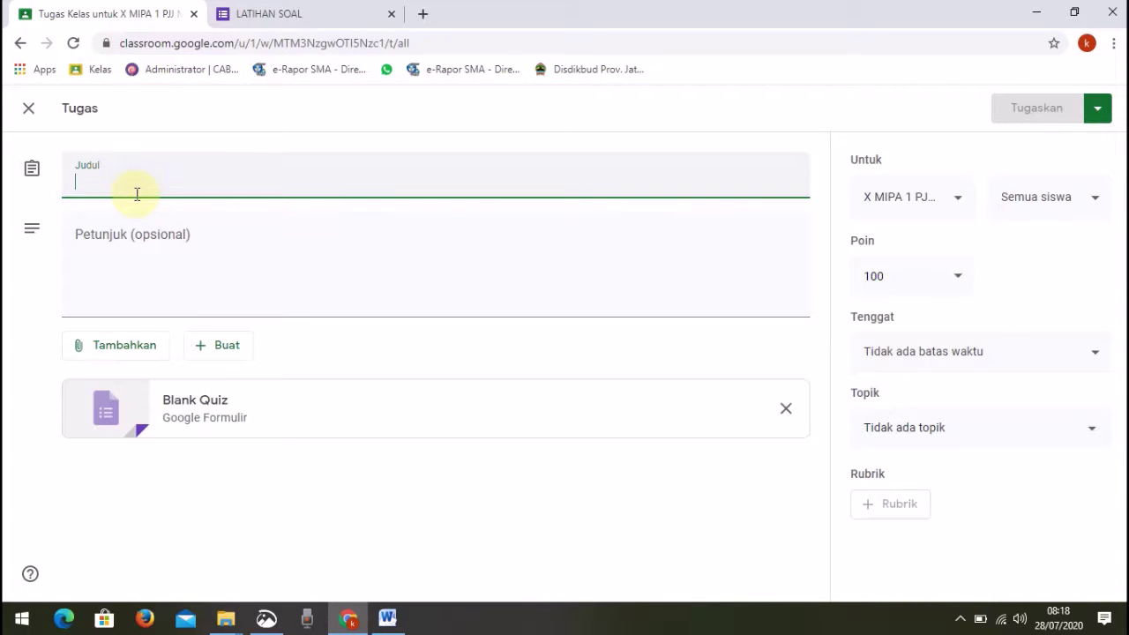
Step: Title the assignment "LATIHAN SOAL KONSEP NILAI MUTLAK" and enter the instructions "Kerjakan soal berikut !"
{"action": "type", "text": "LATIHAN S"}
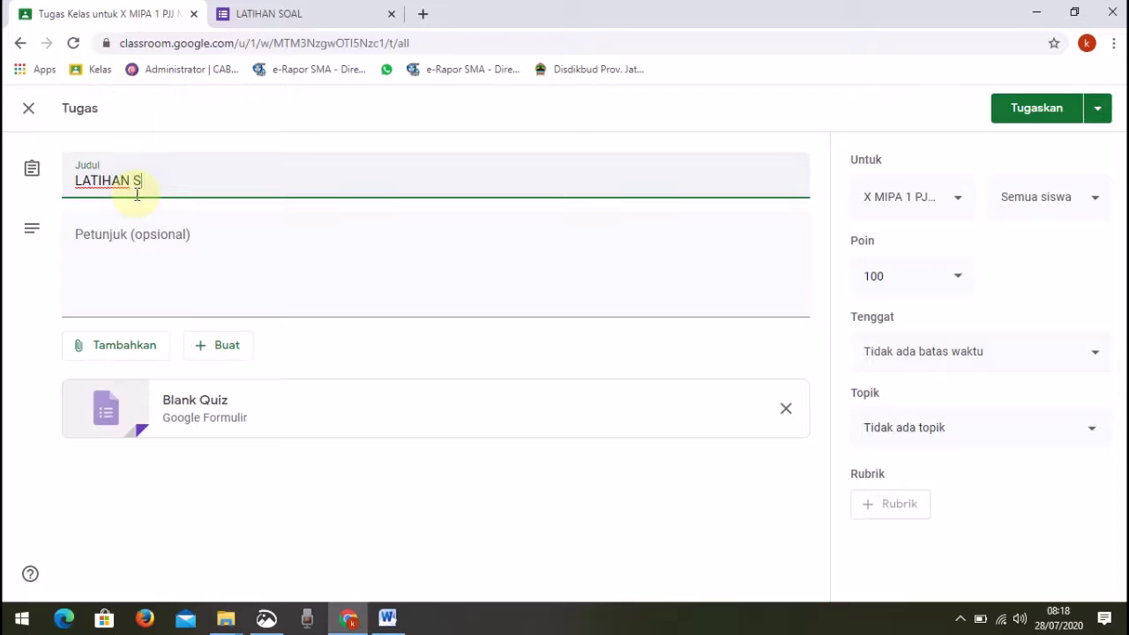
{"action": "type", "text": "OAL KONSEP NILAI MUTLAK"}
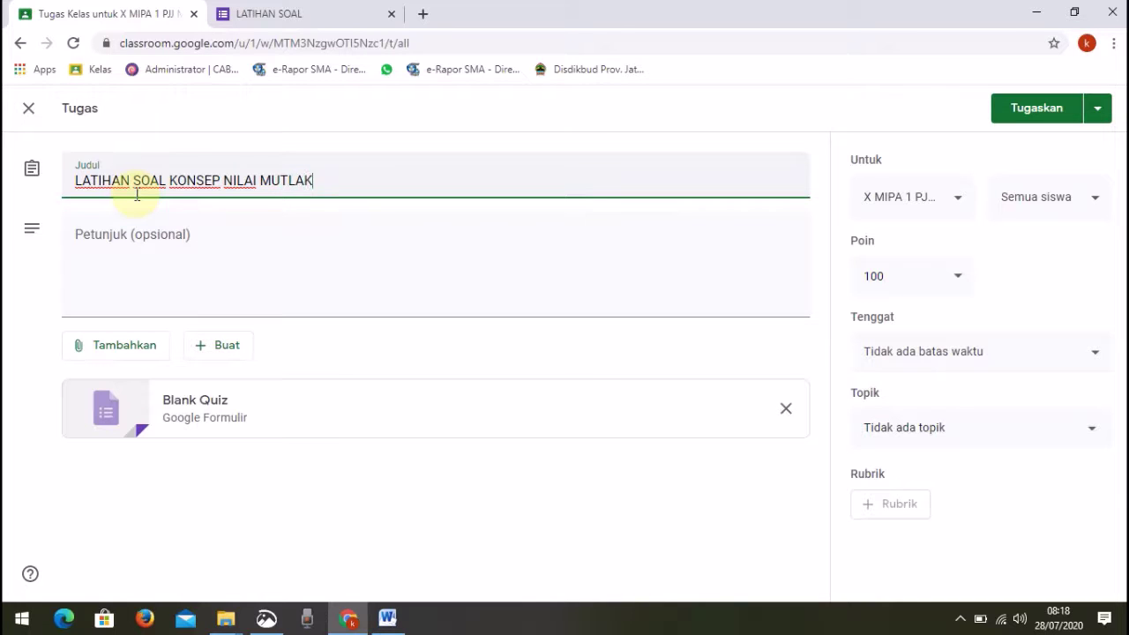
{"action": "left_click", "coordinate": [131, 235]}
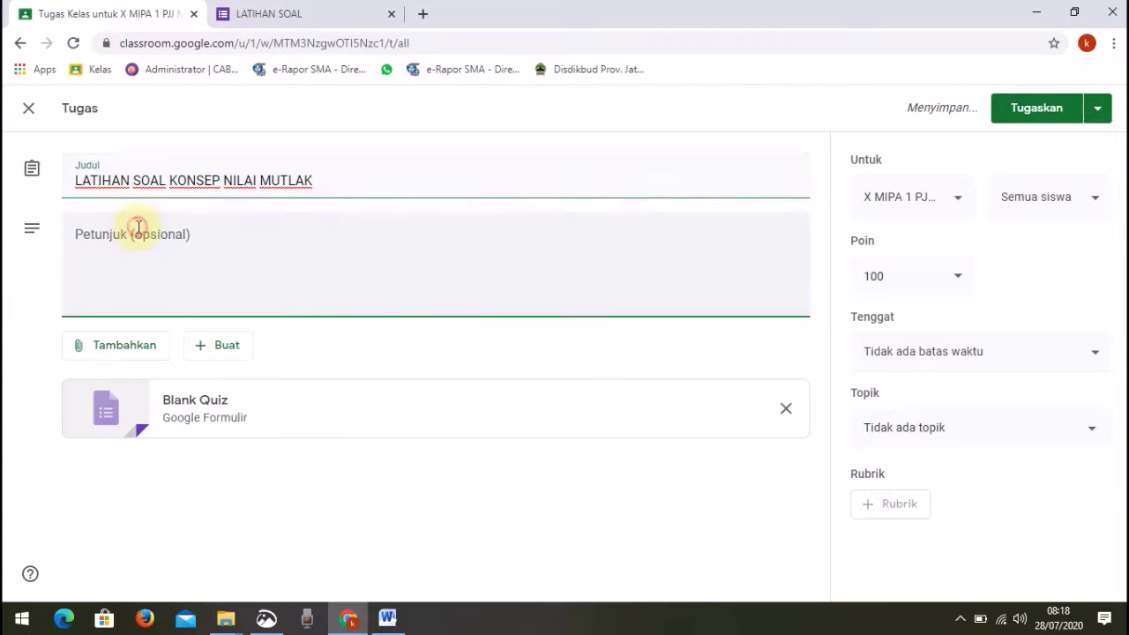
{"action": "left_click", "coordinate": [131, 236]}
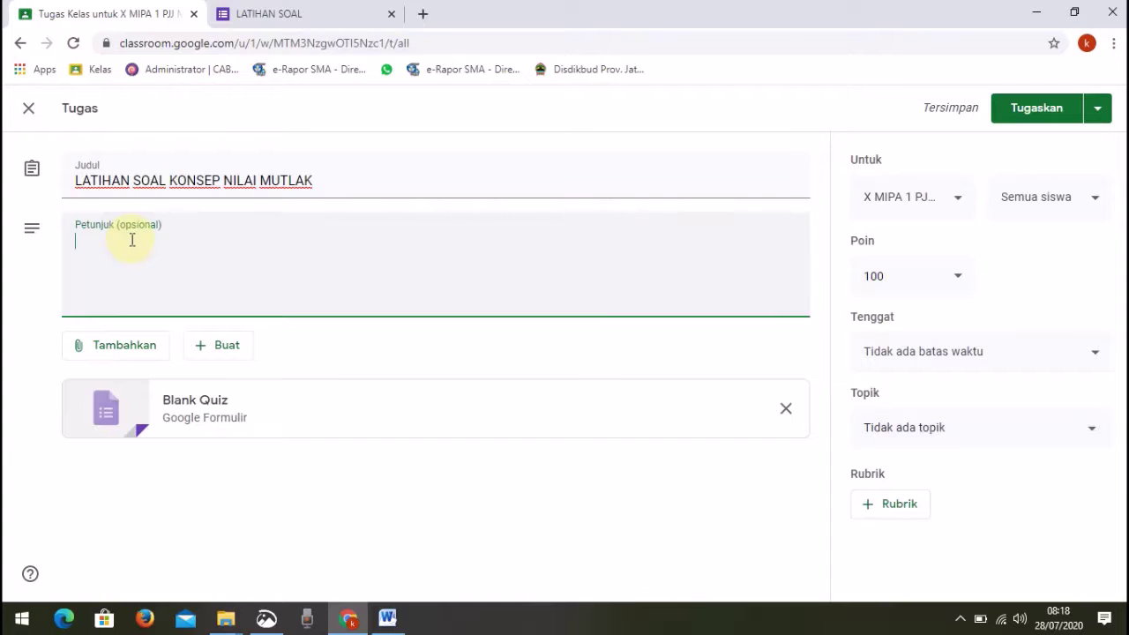
{"action": "type", "text": "Kerjak"}
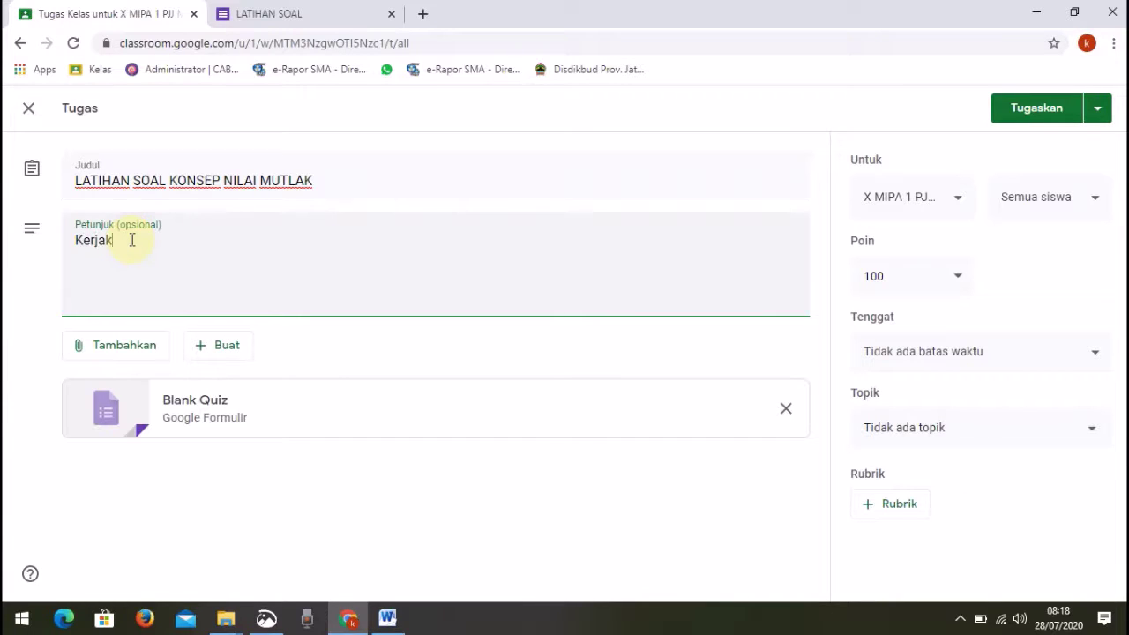
{"action": "type", "text": "an soal ber"}
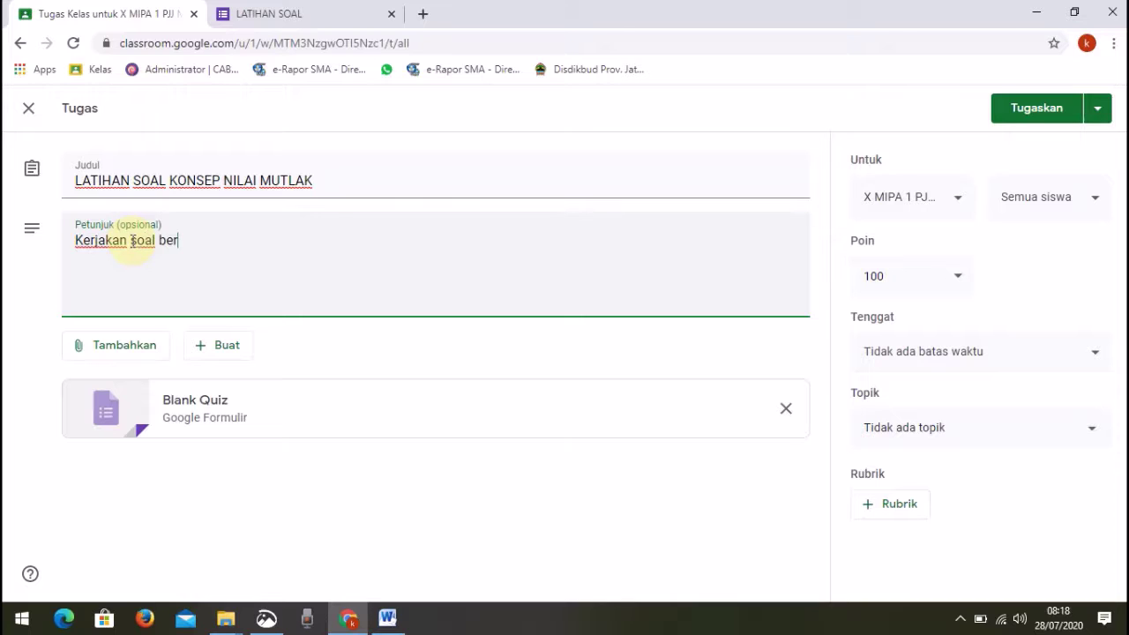
{"action": "type", "text": "ikut !"}
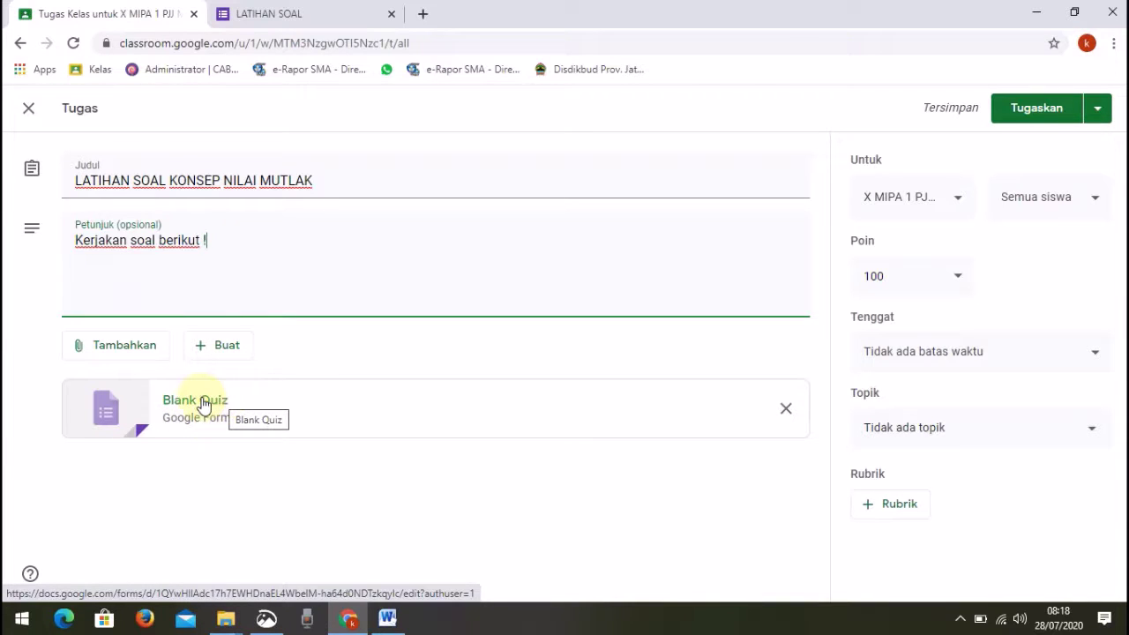
Step: Try assigning the quiz to additional classes such as X MIPA 2 and X MIPA 3, and revert to X MIPA 1 only
{"action": "left_click", "coordinate": [962, 201]}
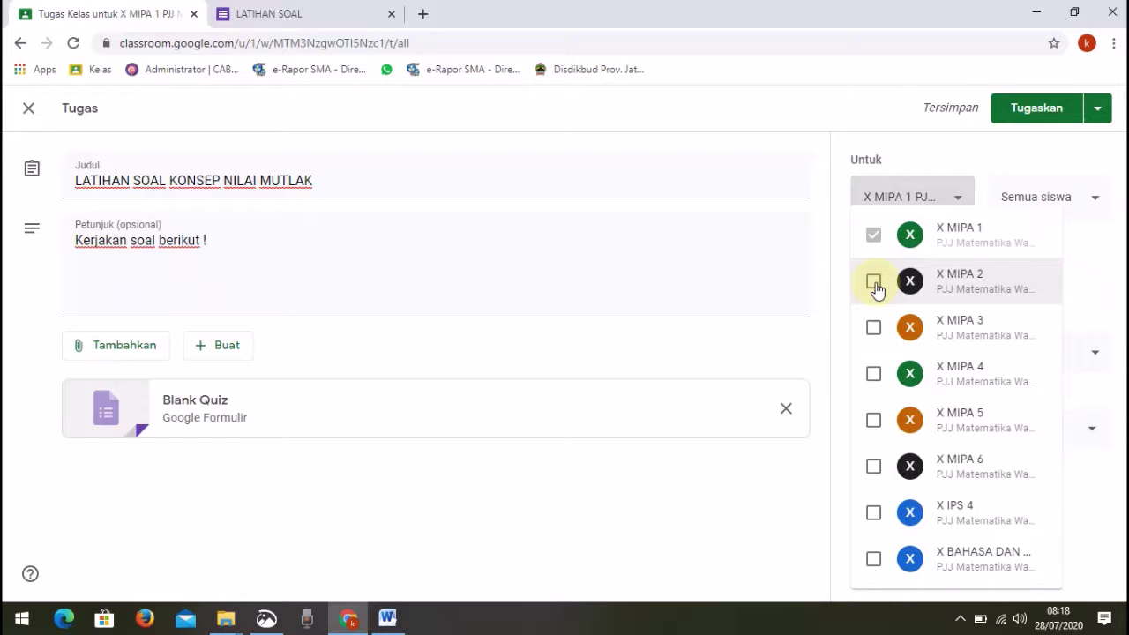
{"action": "left_click", "coordinate": [874, 283]}
{"action": "left_click", "coordinate": [872, 328]}
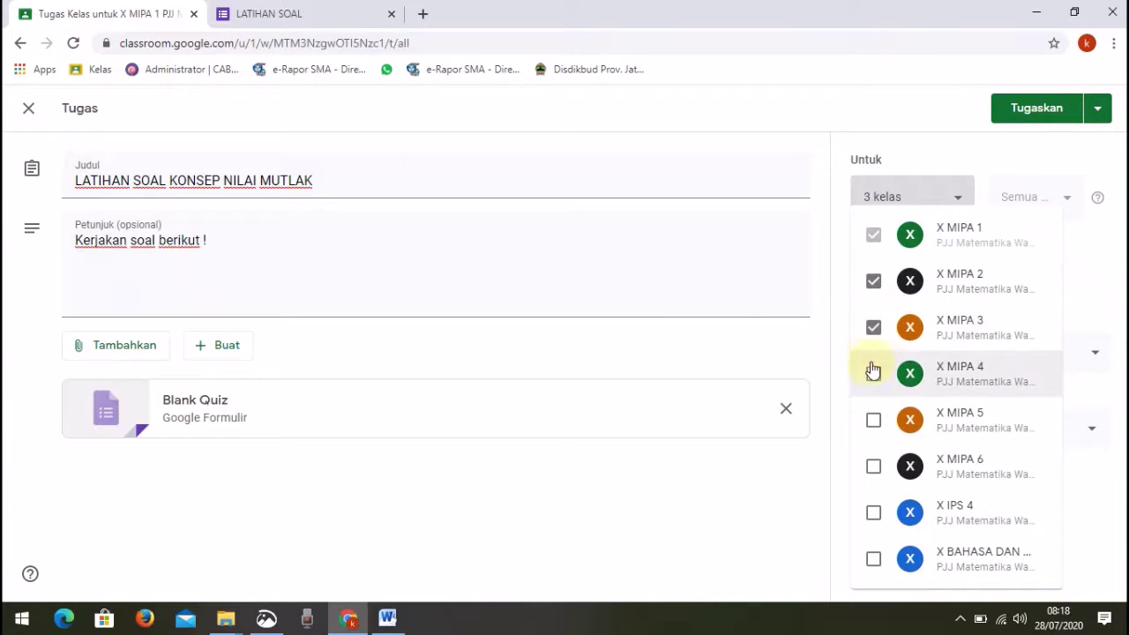
{"action": "left_click", "coordinate": [872, 376]}
{"action": "left_click", "coordinate": [873, 374]}
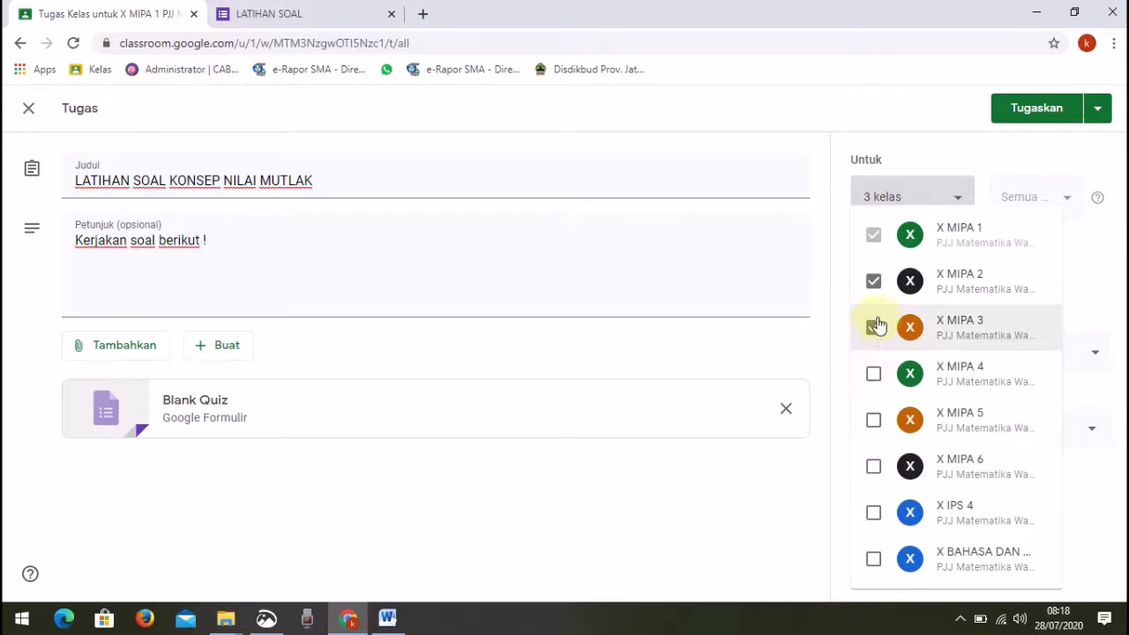
{"action": "left_click", "coordinate": [873, 328]}
{"action": "left_click", "coordinate": [874, 282]}
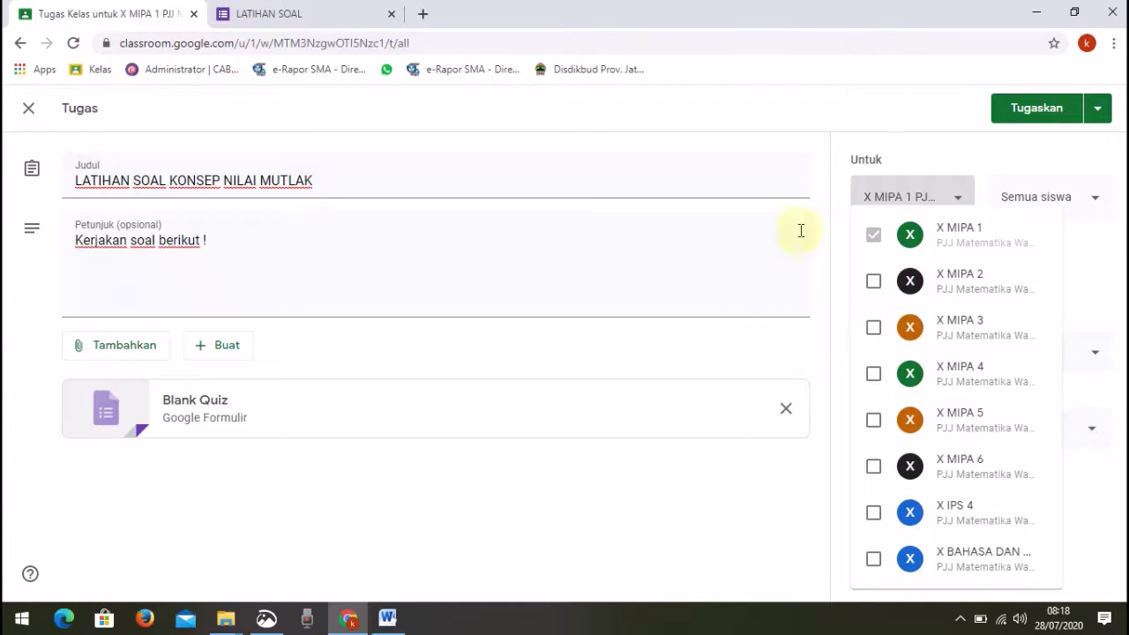
{"action": "left_click", "coordinate": [880, 110]}
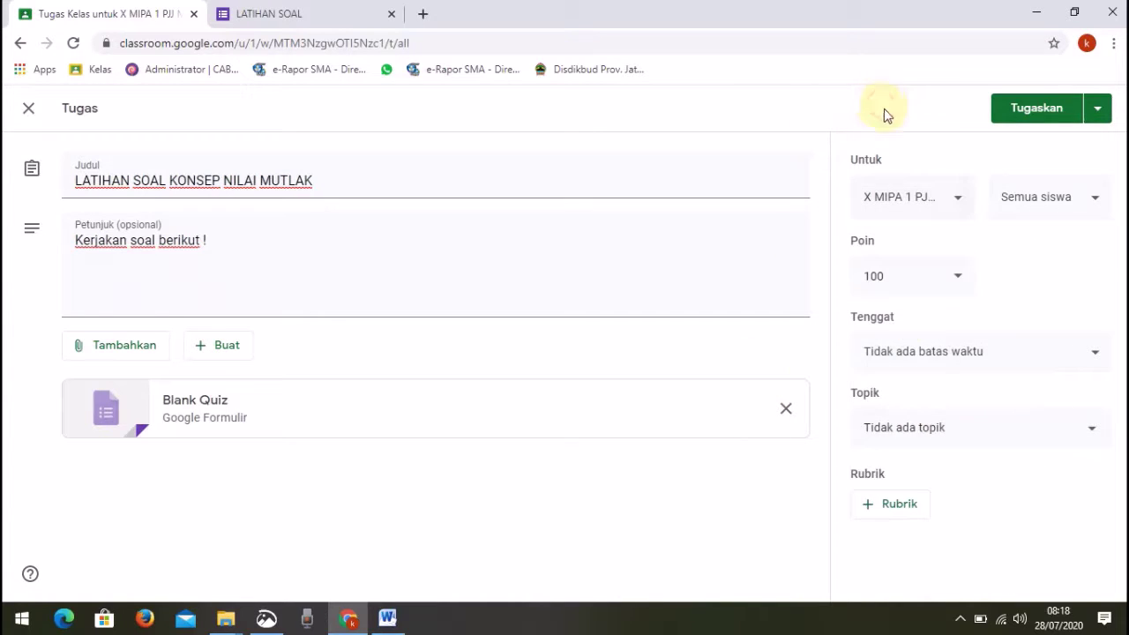
{"action": "left_click", "coordinate": [1056, 362]}
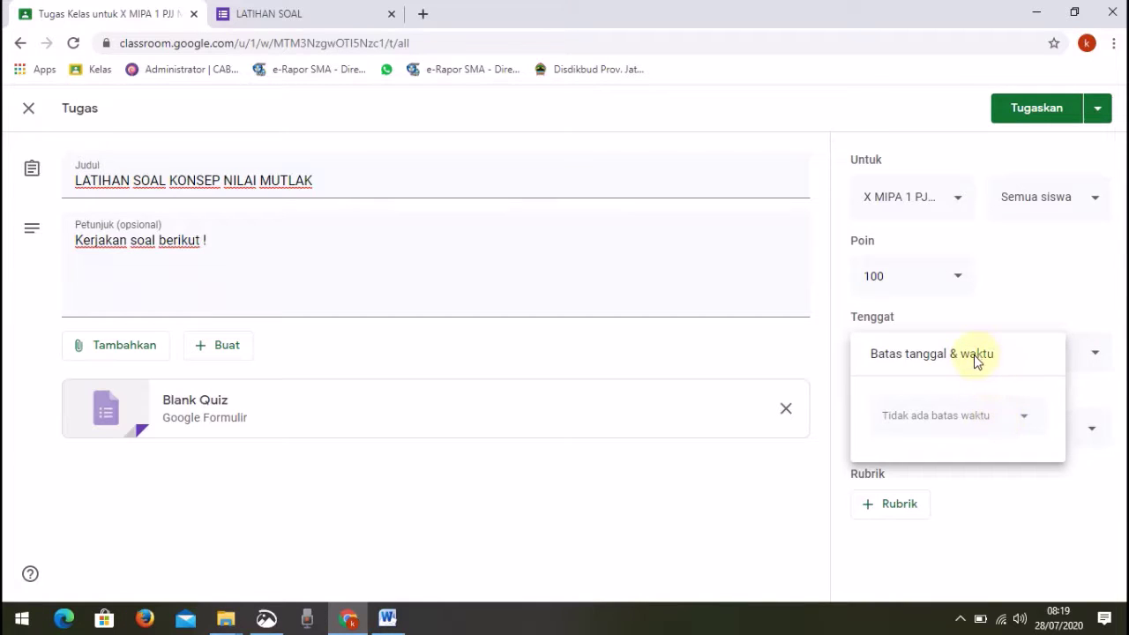
{"action": "left_click", "coordinate": [1076, 320]}
{"action": "left_click", "coordinate": [1088, 357]}
{"action": "left_click", "coordinate": [1057, 304]}
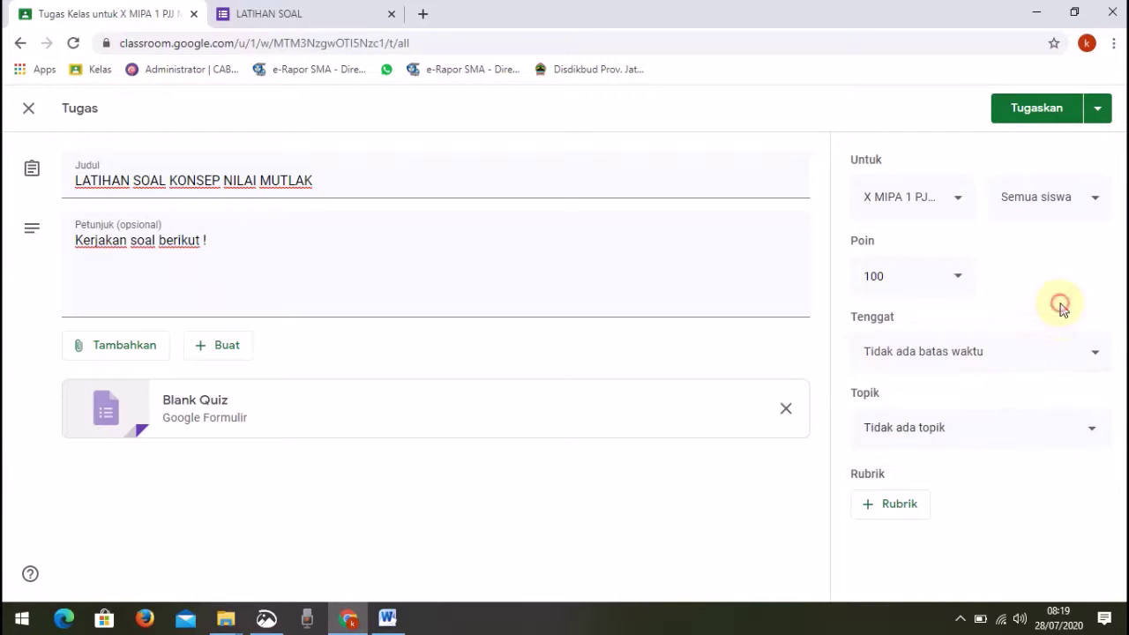
{"action": "left_click", "coordinate": [970, 435]}
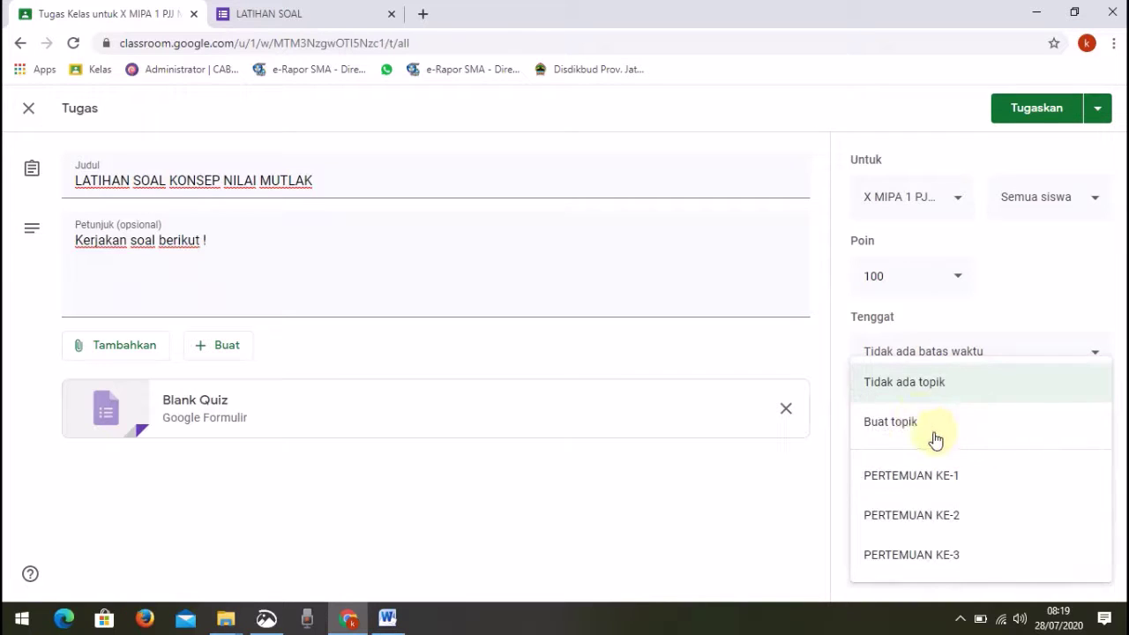
{"action": "left_click", "coordinate": [760, 512]}
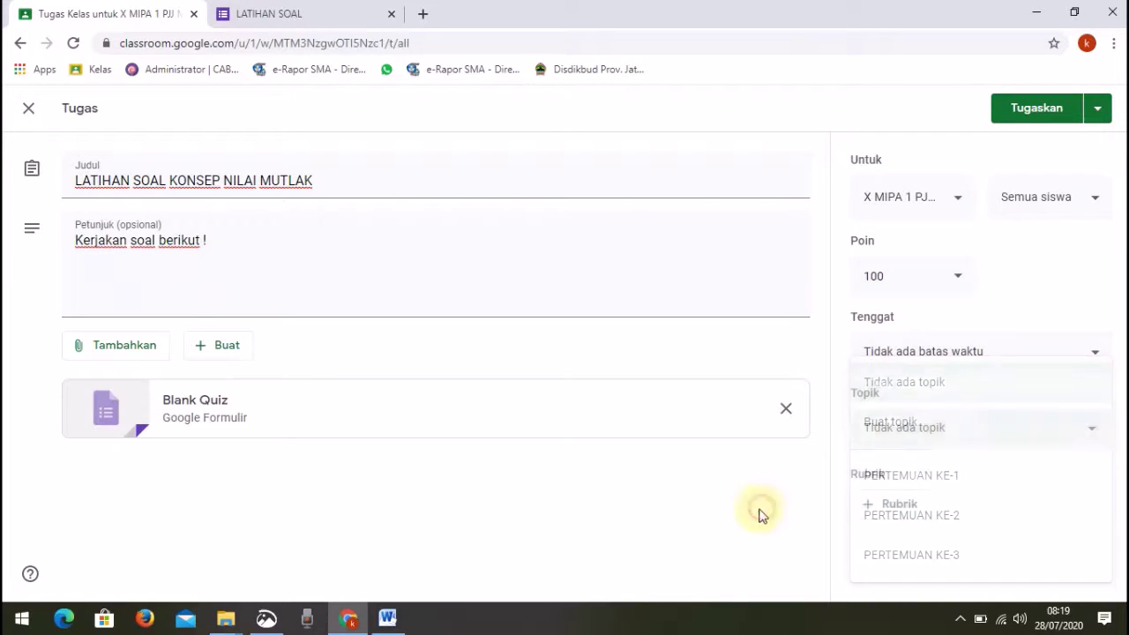
Step: Open the attached Blank Quiz form and limit it to one response per respondent in its settings
{"action": "left_click", "coordinate": [187, 404]}
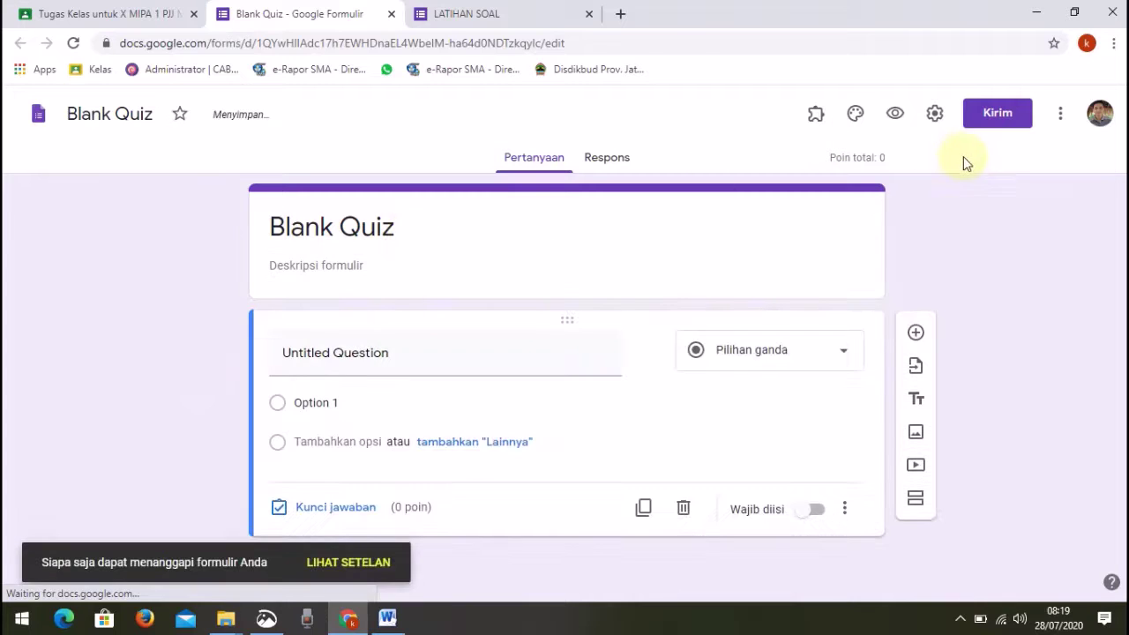
{"action": "left_click", "coordinate": [935, 120]}
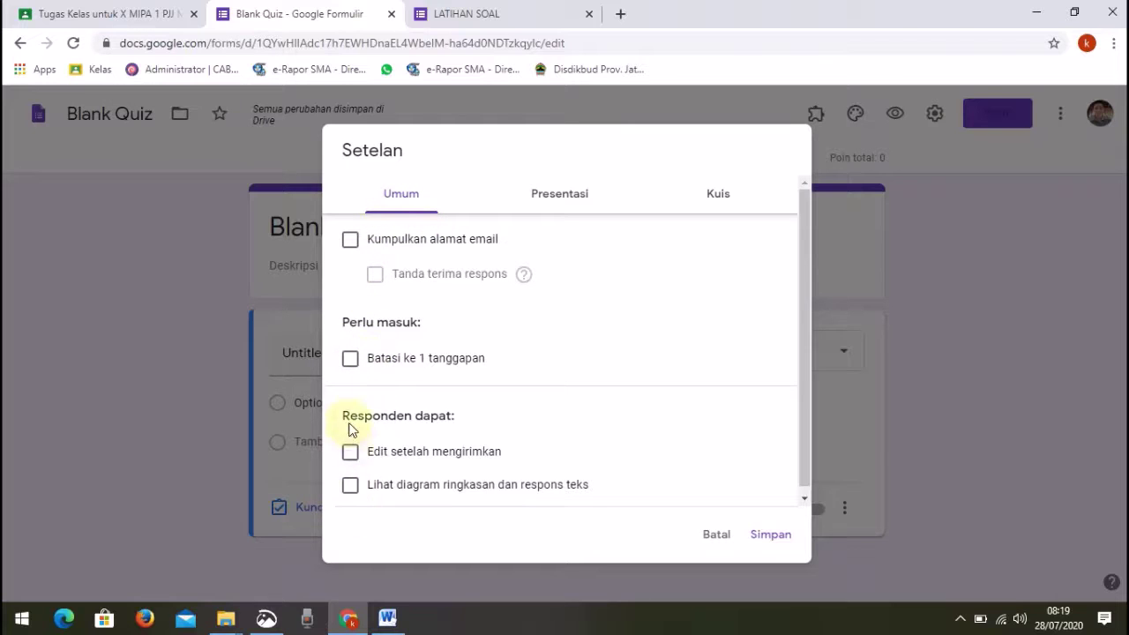
{"action": "left_click", "coordinate": [350, 358]}
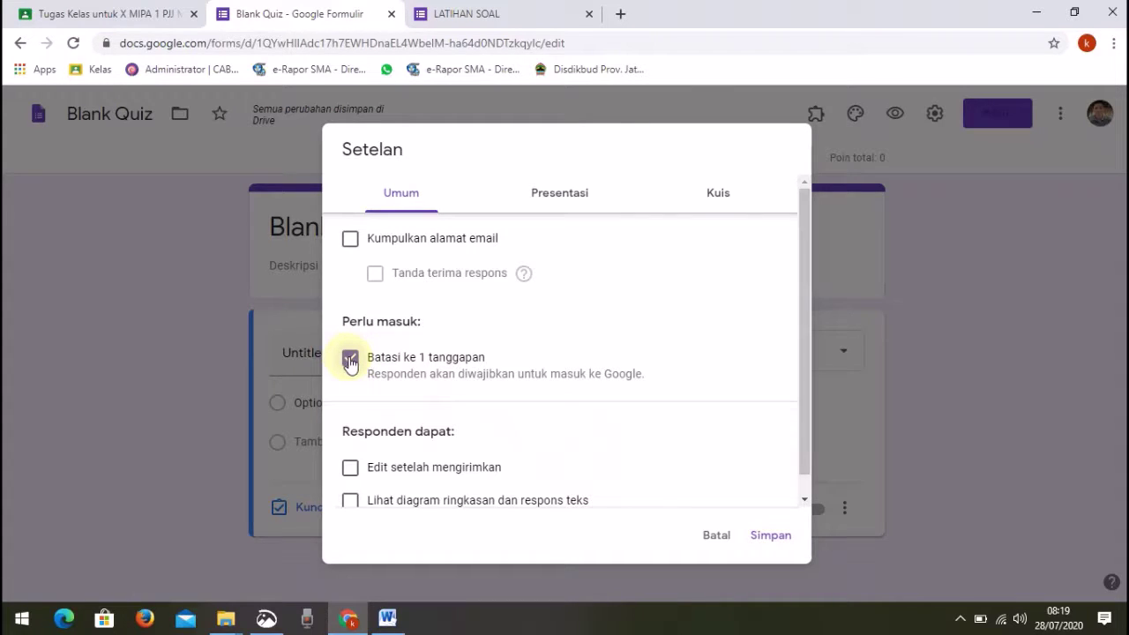
{"action": "scroll", "coordinate": [350, 359], "scroll_direction": "down", "scroll_amount": 1}
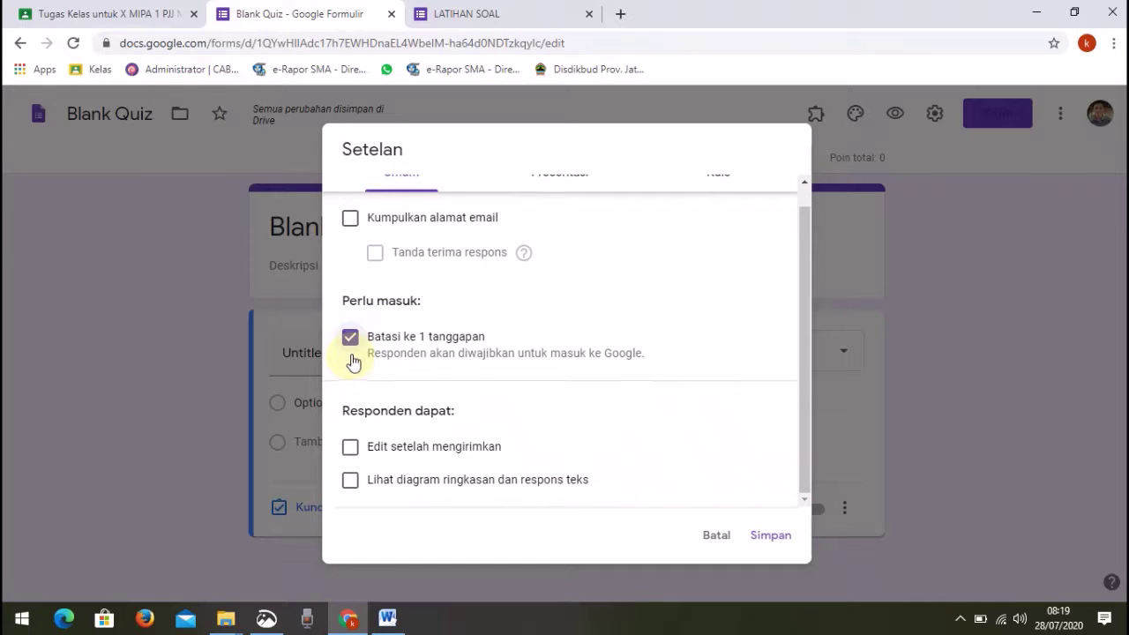
{"action": "scroll", "coordinate": [415, 299], "scroll_direction": "up", "scroll_amount": 1}
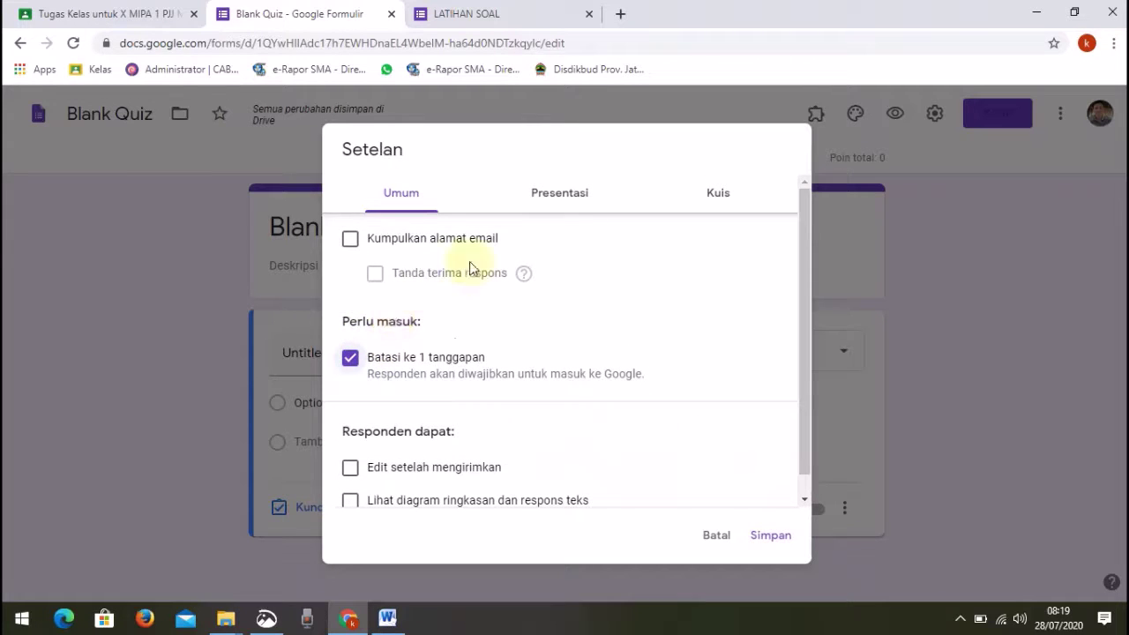
Step: Set the form's confirmation message to "Selamat Anda sudah mengerjakan latihan soal" in the presentation settings
{"action": "left_click", "coordinate": [574, 202]}
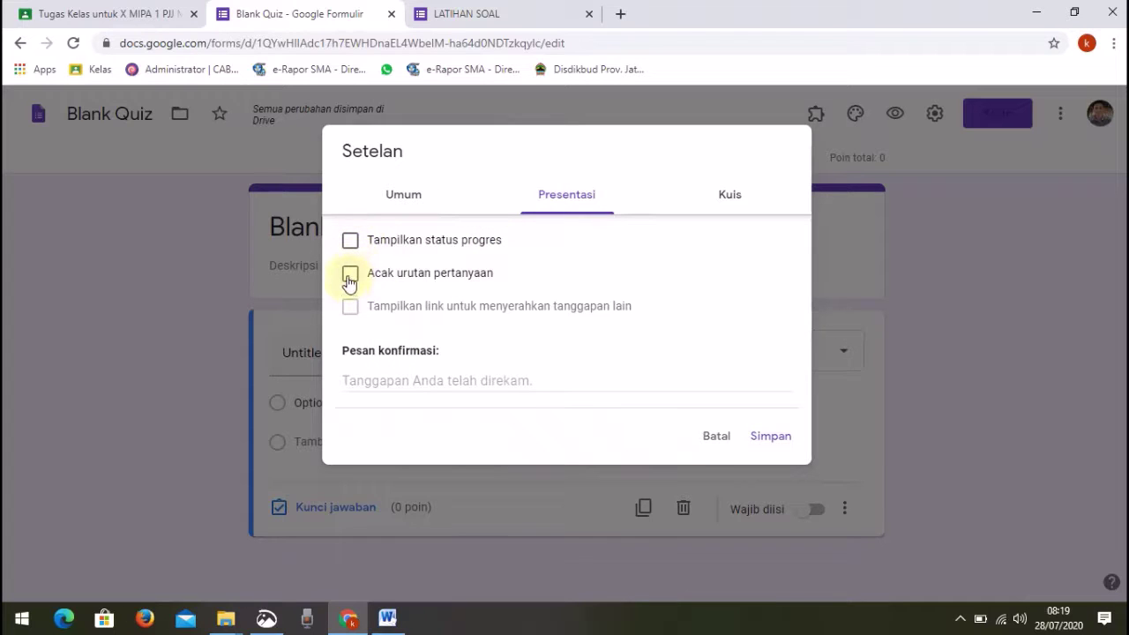
{"action": "left_click", "coordinate": [404, 380]}
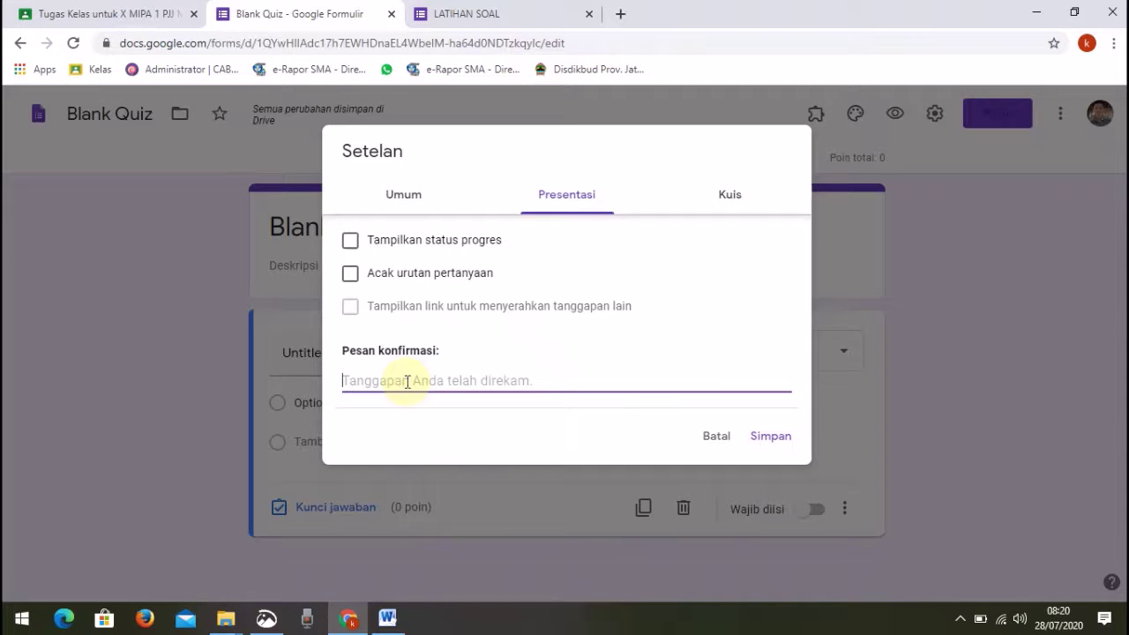
{"action": "type", "text": "S"}
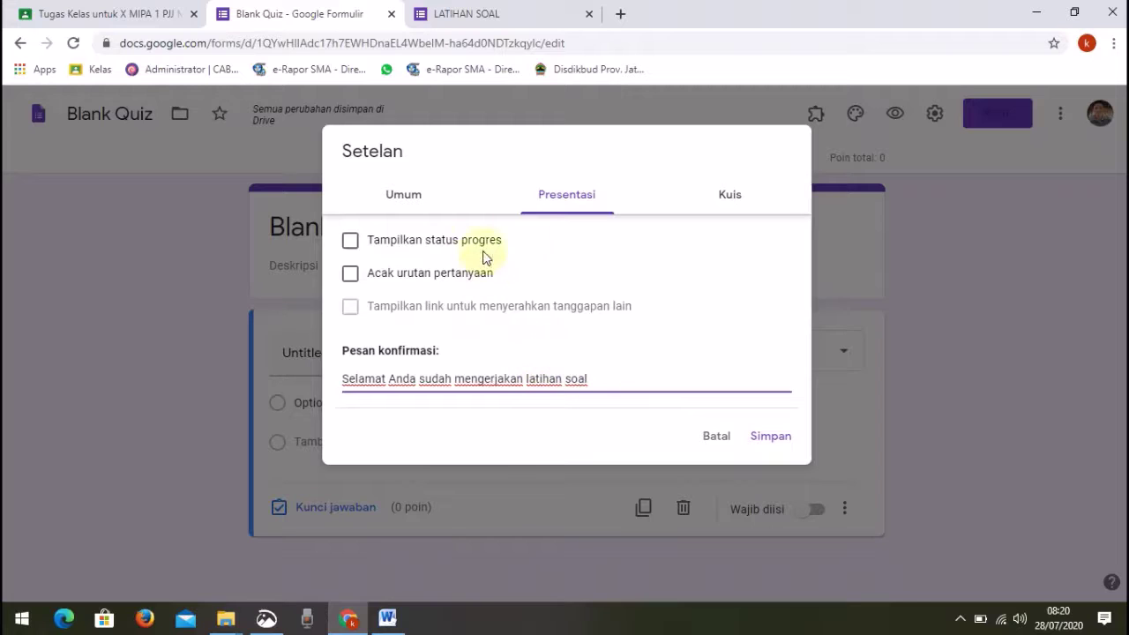
Step: Set the quiz grade release to "Nanti, setelah peninjauan manual"
{"action": "left_click", "coordinate": [731, 205]}
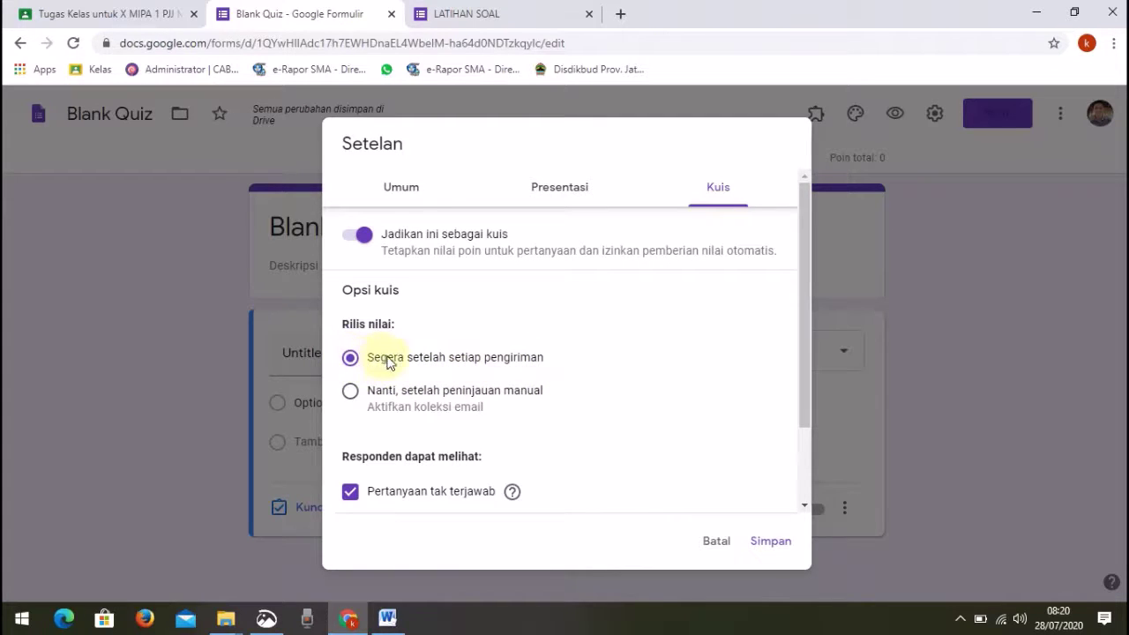
{"action": "left_click", "coordinate": [351, 392]}
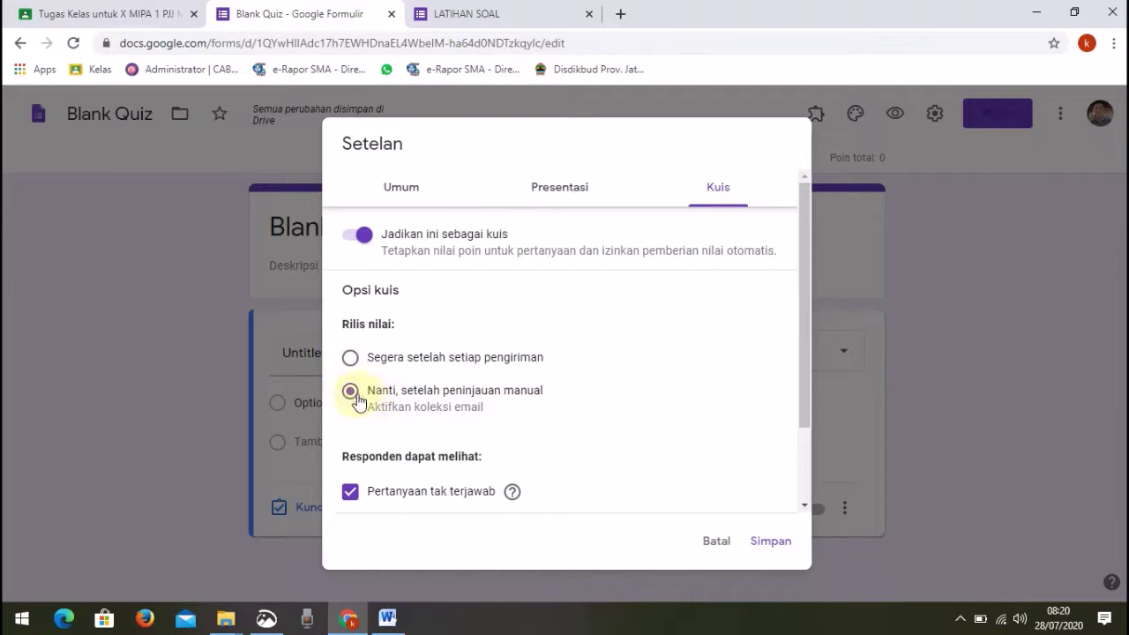
{"action": "scroll", "coordinate": [366, 398], "scroll_direction": "down", "scroll_amount": 2}
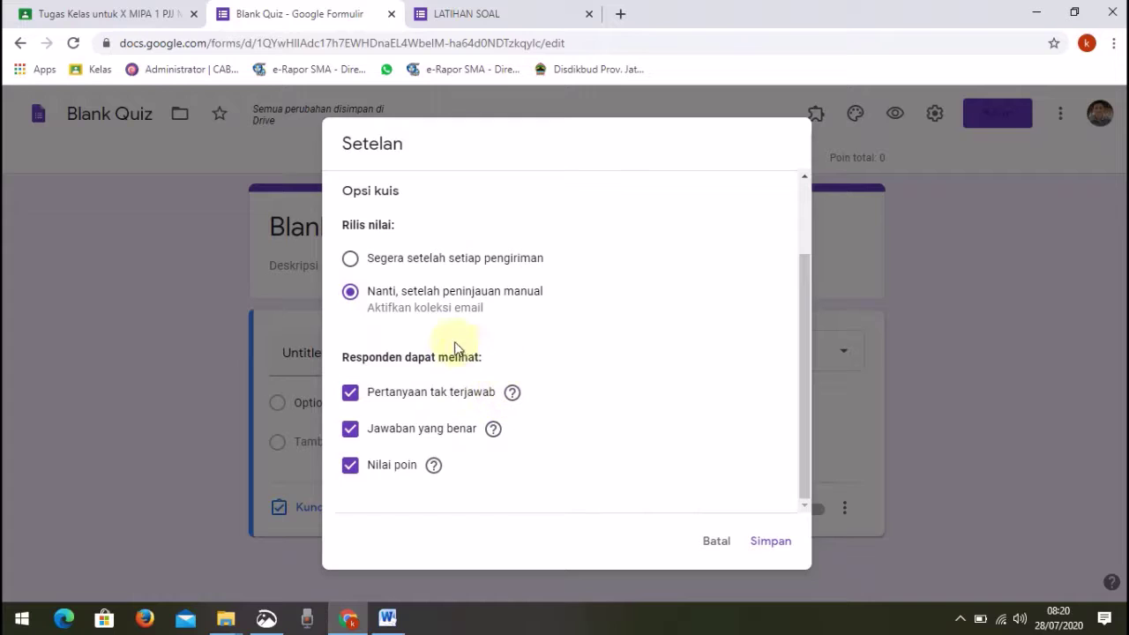
Step: Stop respondents from seeing Pertanyaan tak terjawab, Jawaban yang benar and Nilai poin in the quiz options
{"action": "left_click", "coordinate": [351, 392]}
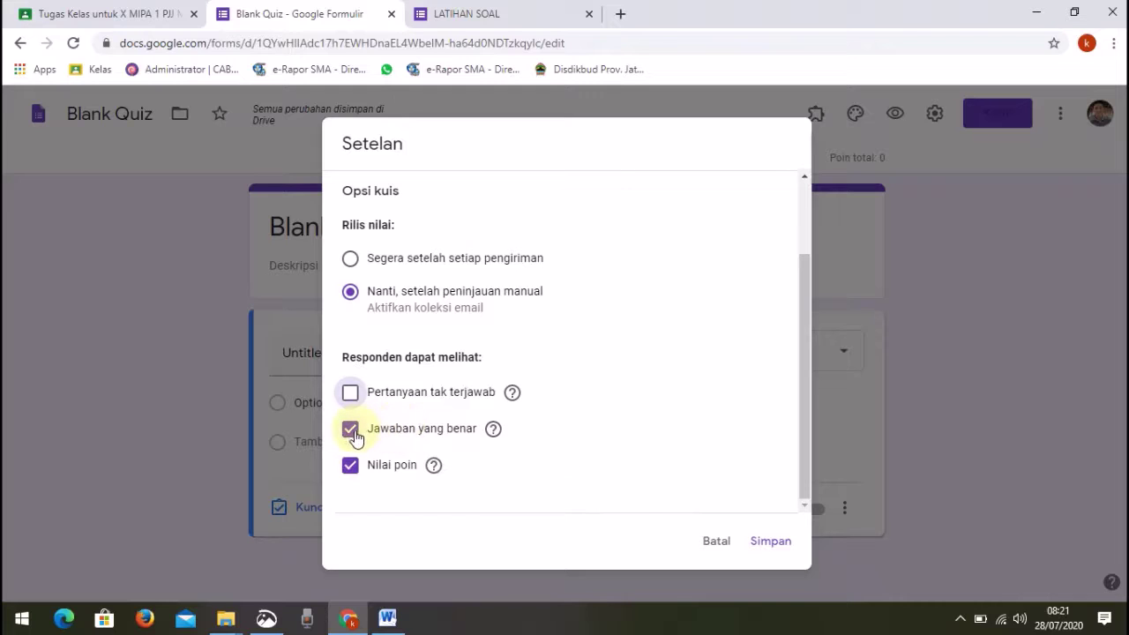
{"action": "left_click", "coordinate": [351, 430]}
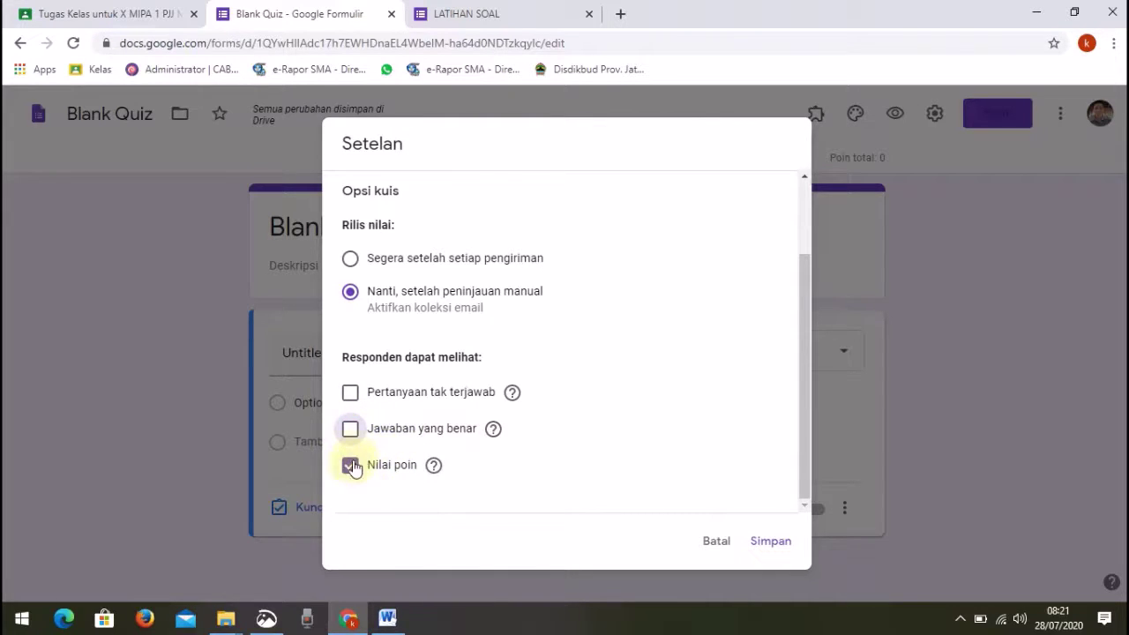
{"action": "left_click", "coordinate": [350, 468]}
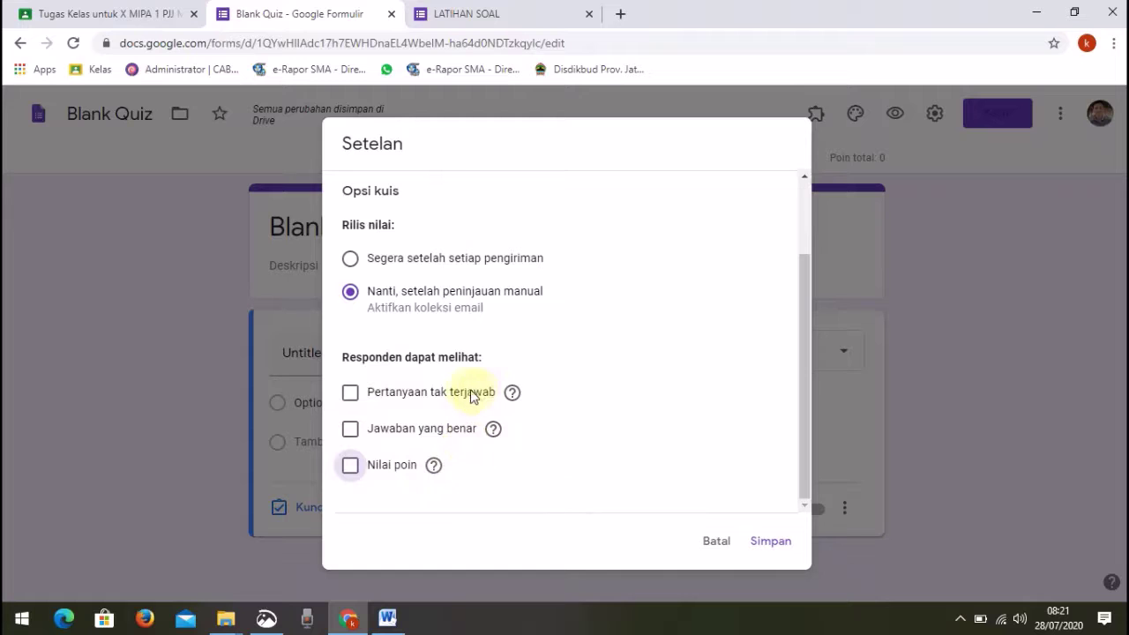
Step: Try re-enabling the respondent visibility options for missed questions, correct answers and point values, and clear them again
{"action": "left_click", "coordinate": [349, 393]}
{"action": "left_click", "coordinate": [350, 429]}
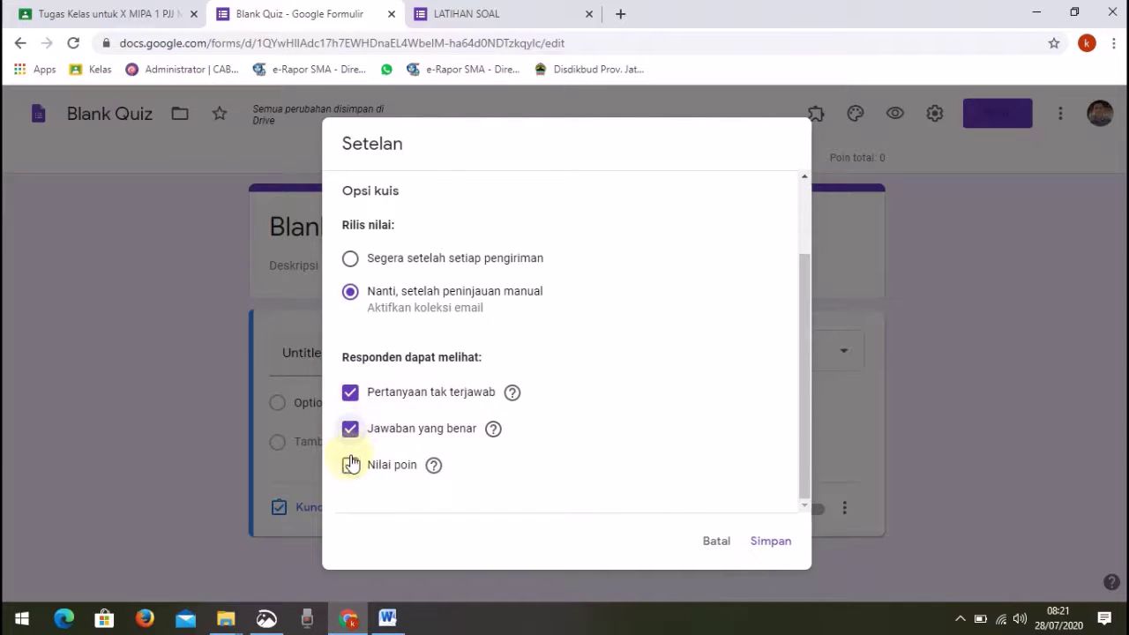
{"action": "left_click", "coordinate": [350, 465]}
{"action": "left_click", "coordinate": [350, 465]}
{"action": "left_click", "coordinate": [350, 428]}
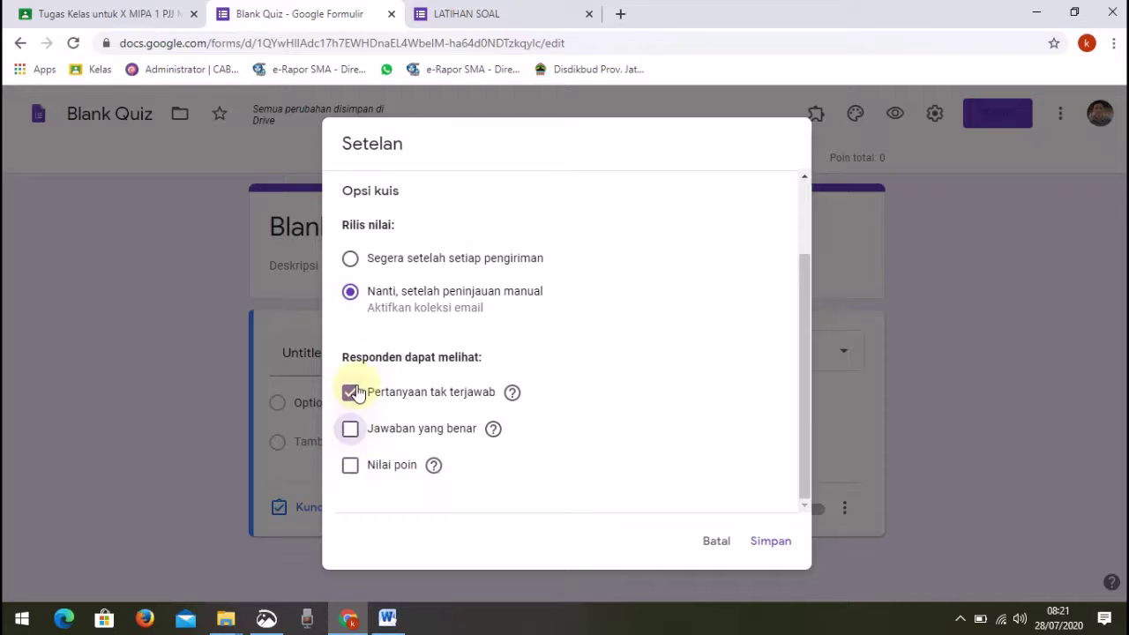
{"action": "left_click", "coordinate": [349, 392]}
Step: Turn off Kumpulkan alamat email in the form's general settings
{"action": "scroll", "coordinate": [746, 345], "scroll_direction": "up", "scroll_amount": 3}
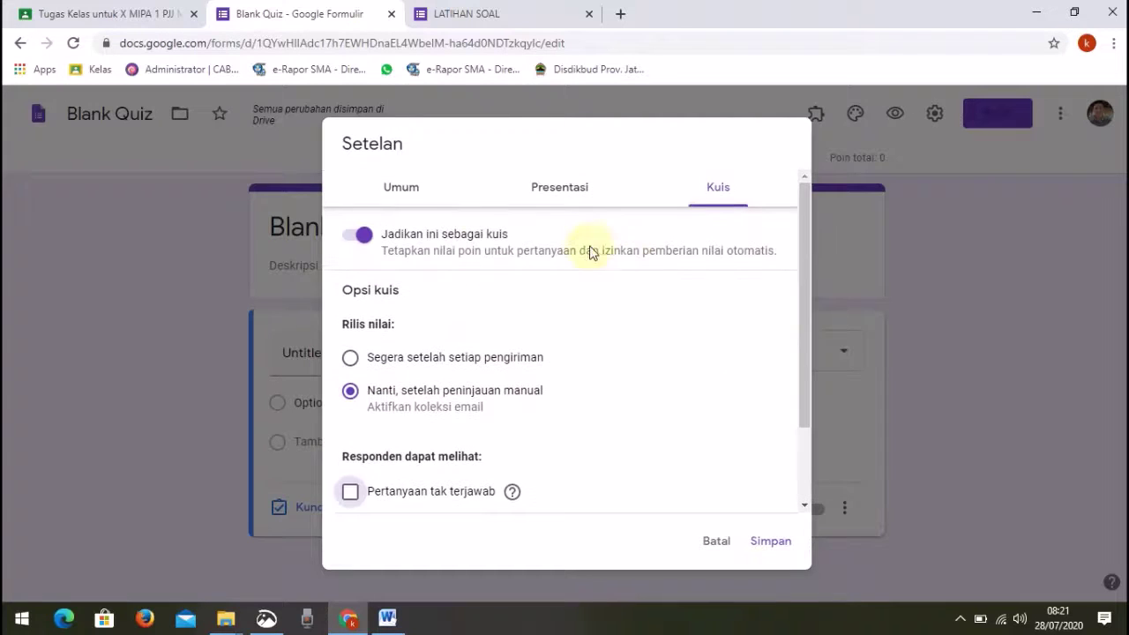
{"action": "left_click", "coordinate": [402, 193]}
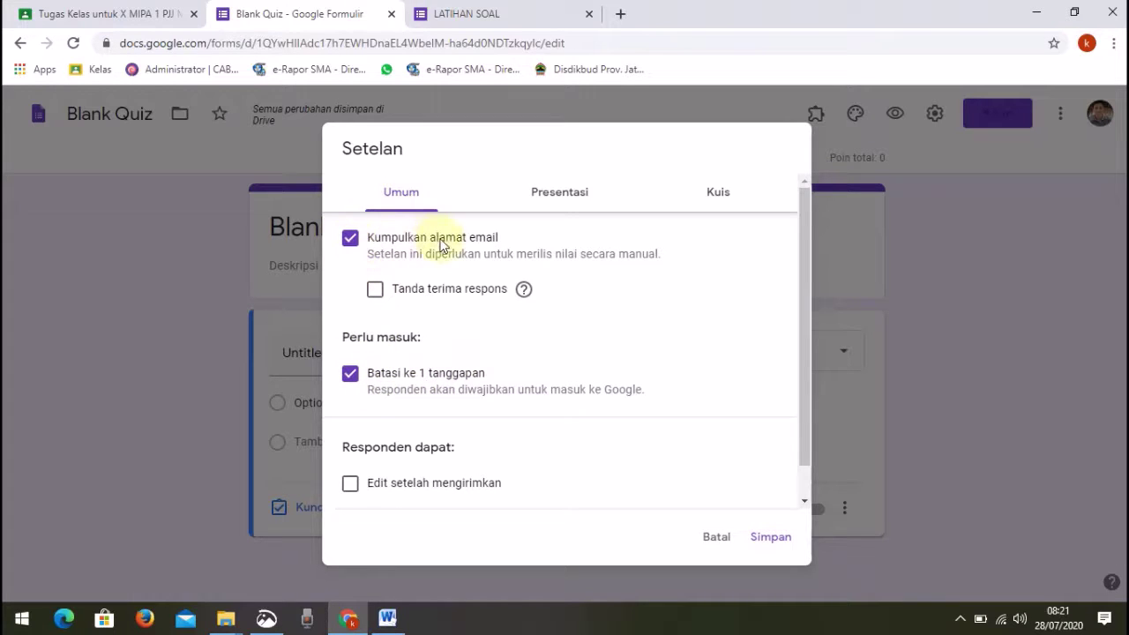
{"action": "left_click", "coordinate": [351, 240]}
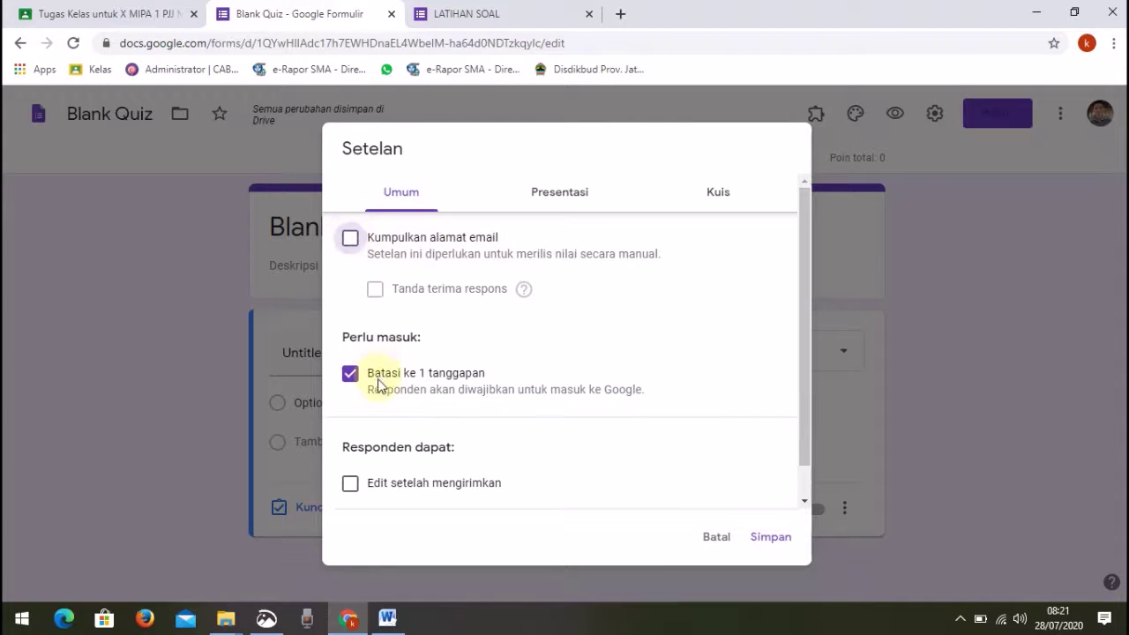
Step: Review the form's general, presentation and quiz settings and save them
{"action": "left_click", "coordinate": [572, 191]}
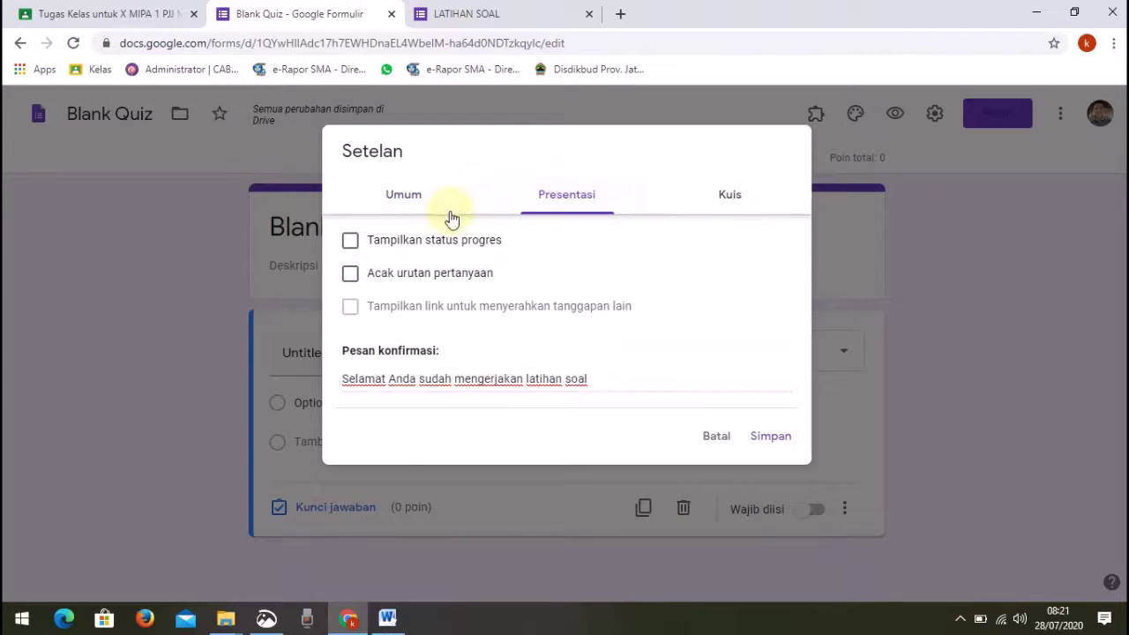
{"action": "left_click", "coordinate": [420, 200]}
{"action": "left_click", "coordinate": [570, 199]}
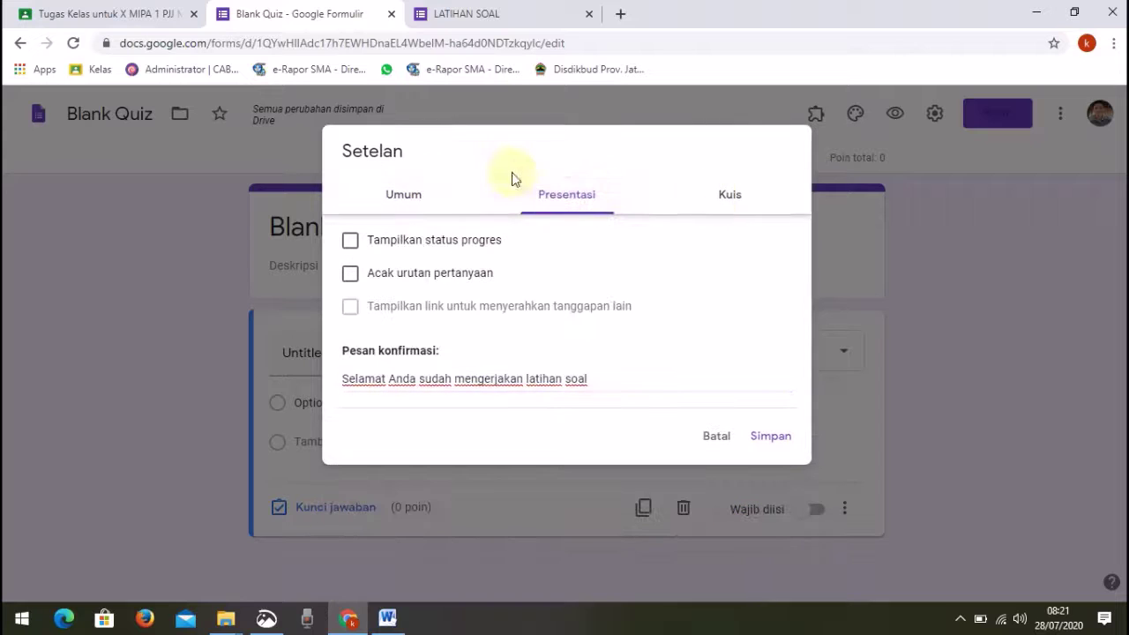
{"action": "left_click", "coordinate": [421, 202]}
{"action": "left_click", "coordinate": [564, 209]}
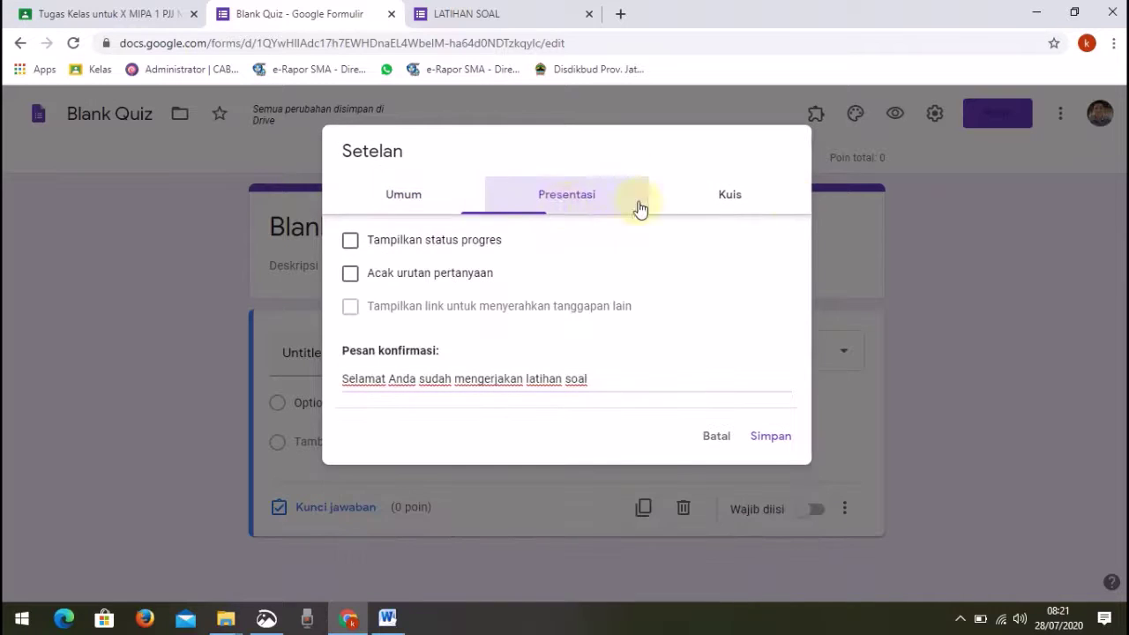
{"action": "left_click", "coordinate": [735, 198]}
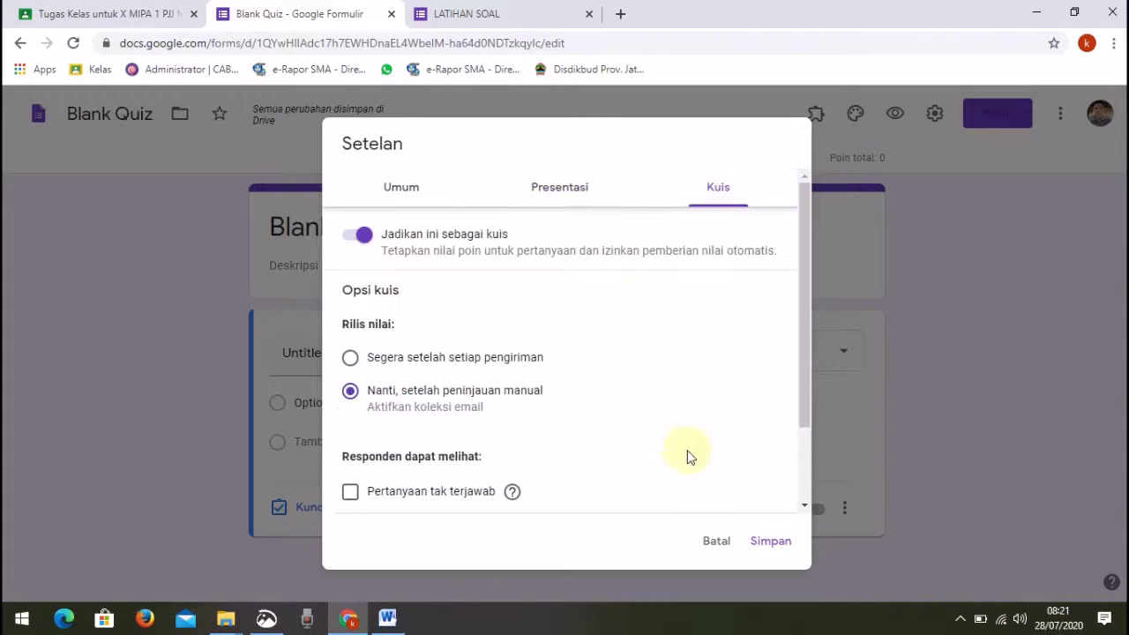
{"action": "scroll", "coordinate": [722, 405], "scroll_direction": "down", "scroll_amount": 1}
{"action": "scroll", "coordinate": [721, 405], "scroll_direction": "down", "scroll_amount": 1}
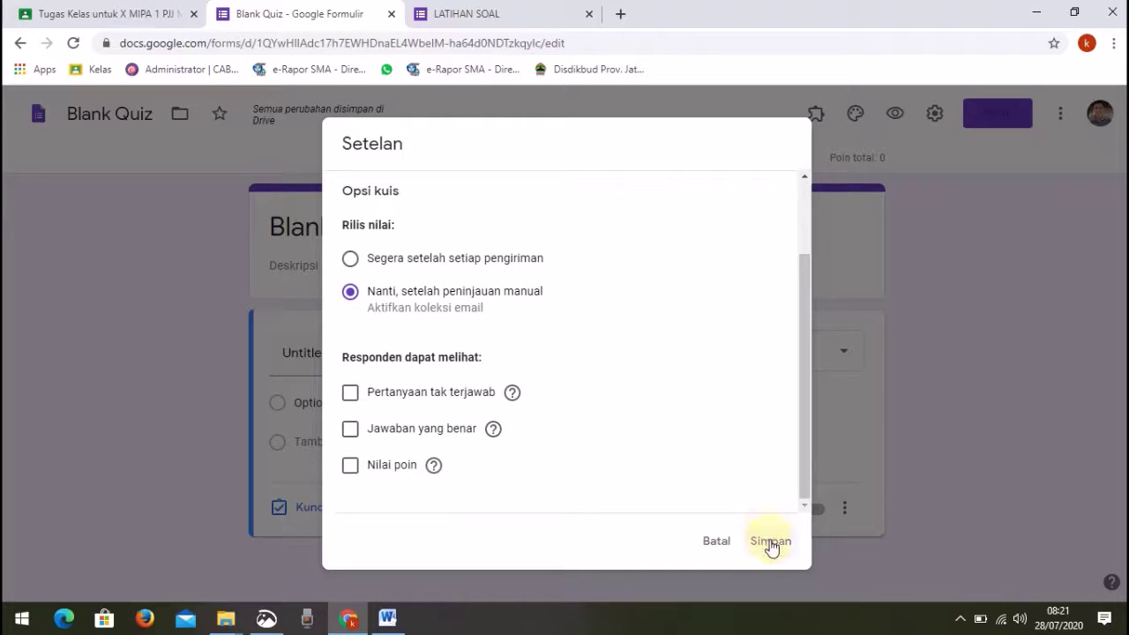
{"action": "left_click", "coordinate": [770, 542]}
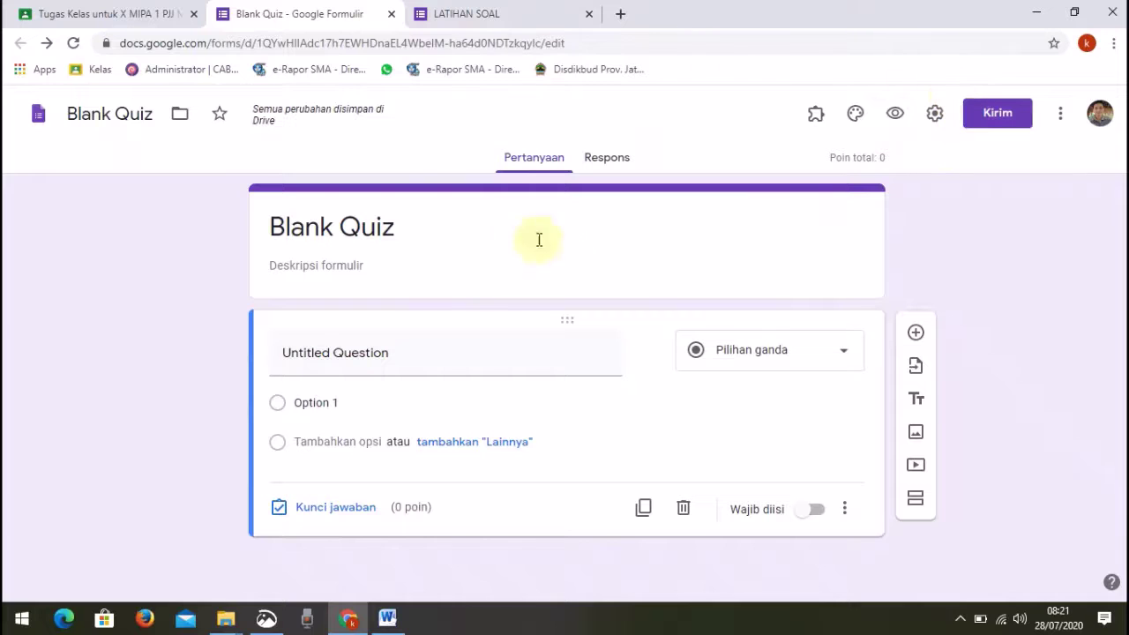
Step: Replace the form title with "LATIHAN SOAL"
{"action": "left_click", "coordinate": [365, 234]}
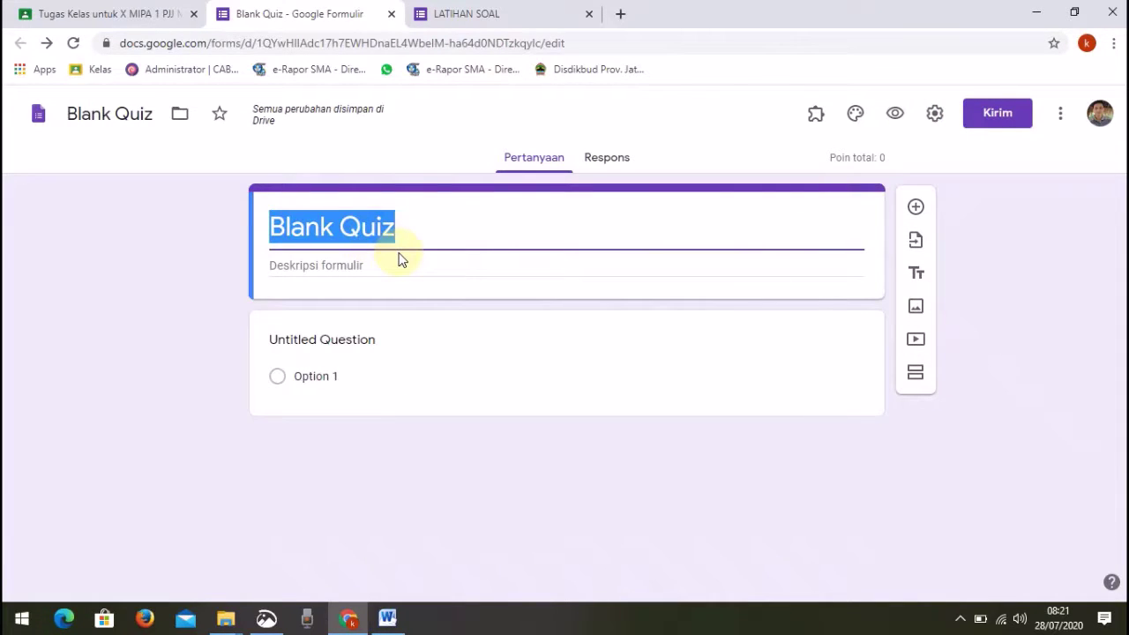
{"action": "key", "text": "BackSpace"}
{"action": "type", "text": "LAT"}
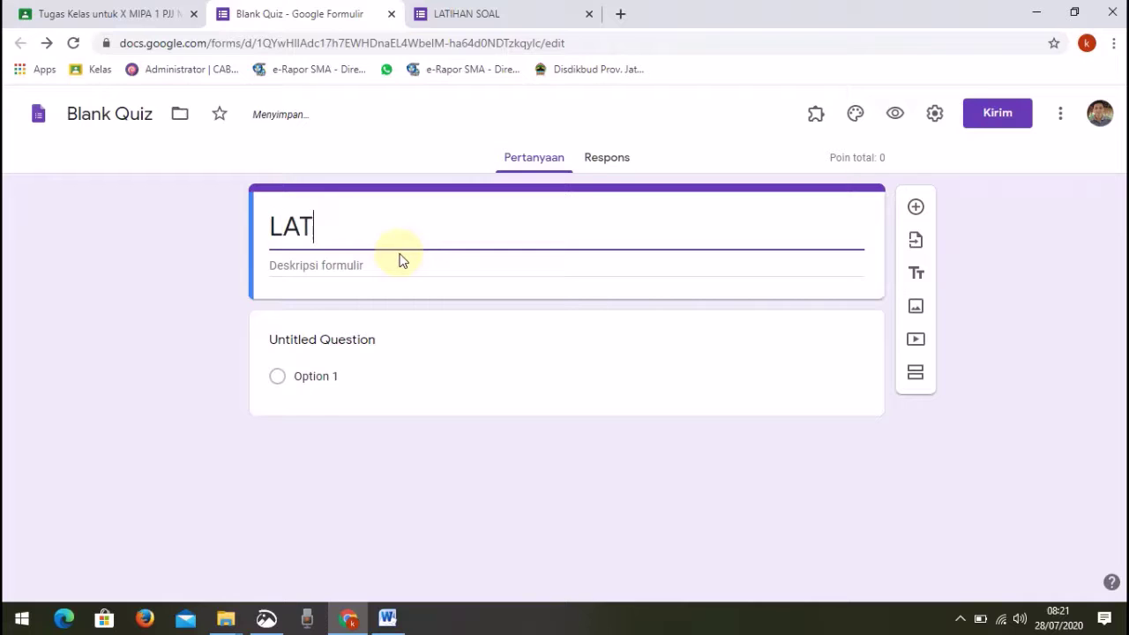
{"action": "type", "text": "IHAN SOAL"}
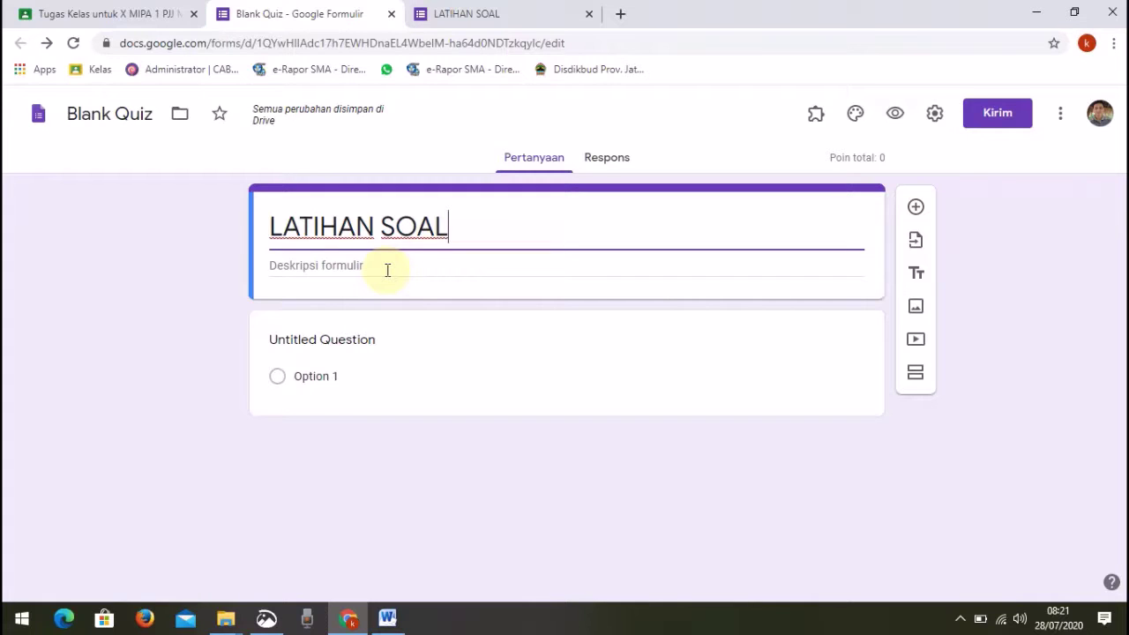
Step: Enter the form description "Pilihlah jawaban yang menurut Anda benar !"
{"action": "left_click", "coordinate": [380, 270]}
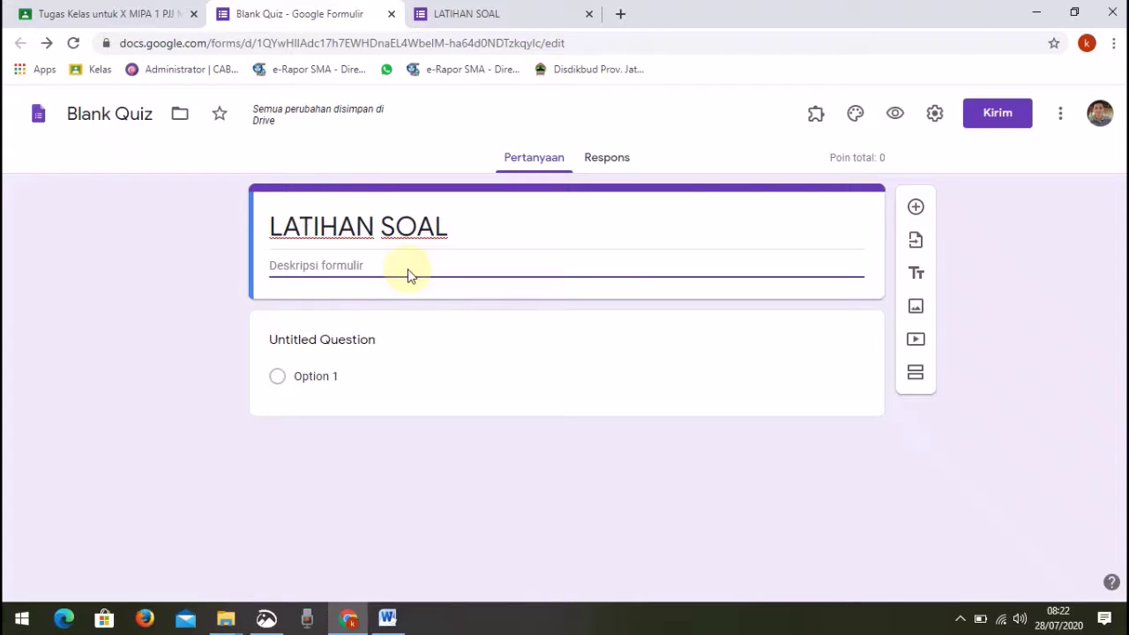
{"action": "type", "text": "P"}
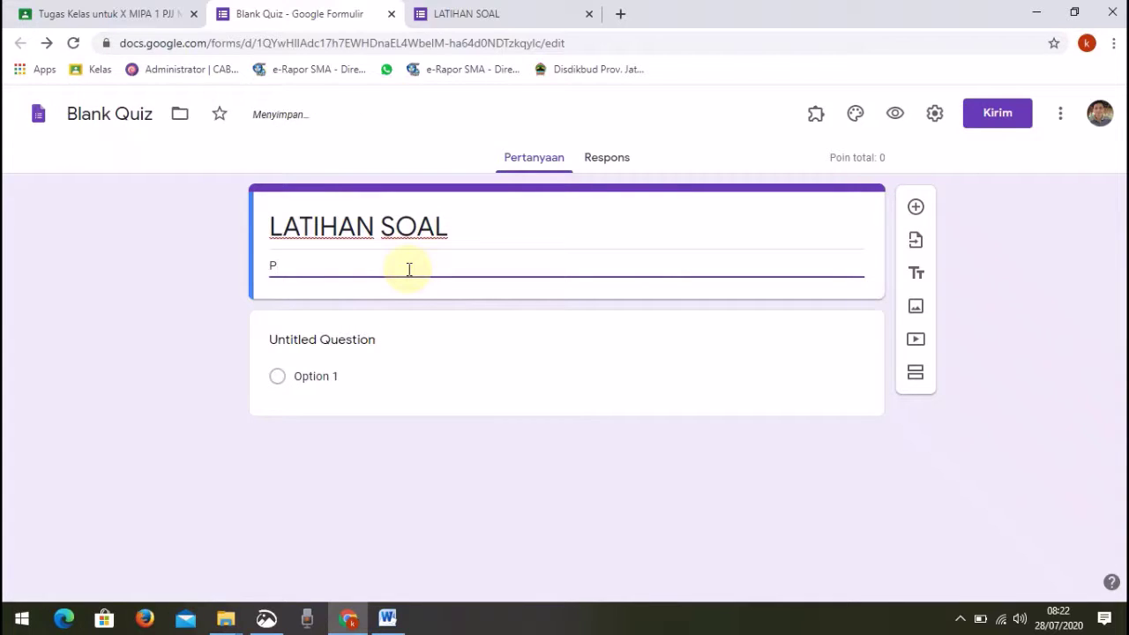
{"action": "type", "text": "ilihlah jawaban yang"}
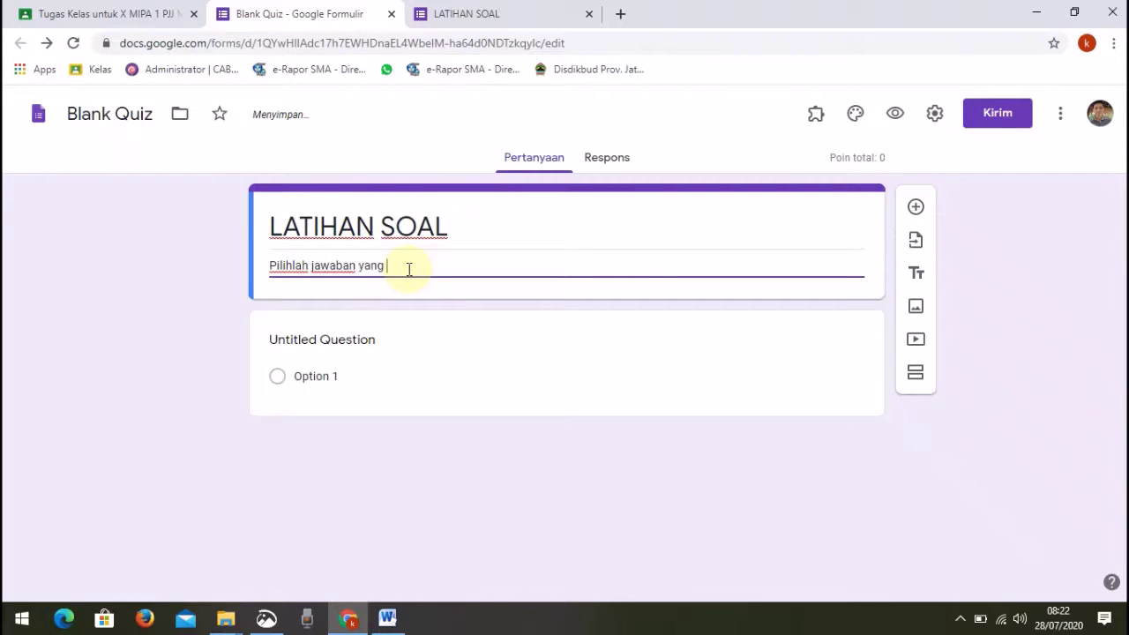
{"action": "type", "text": " menurut"}
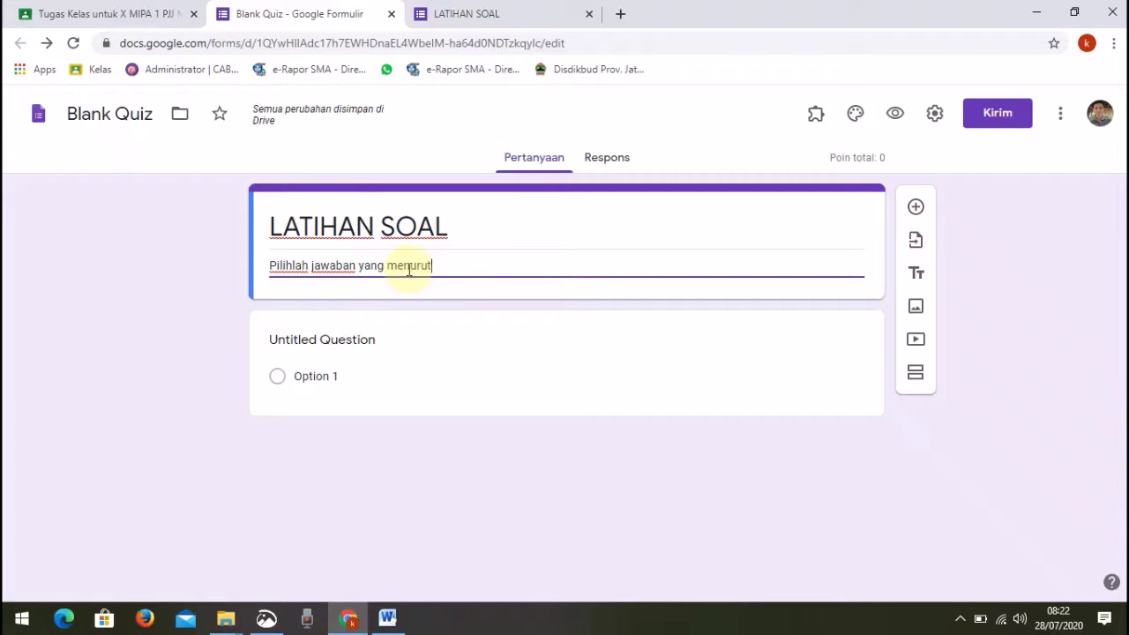
{"action": "type", "text": " Anda"}
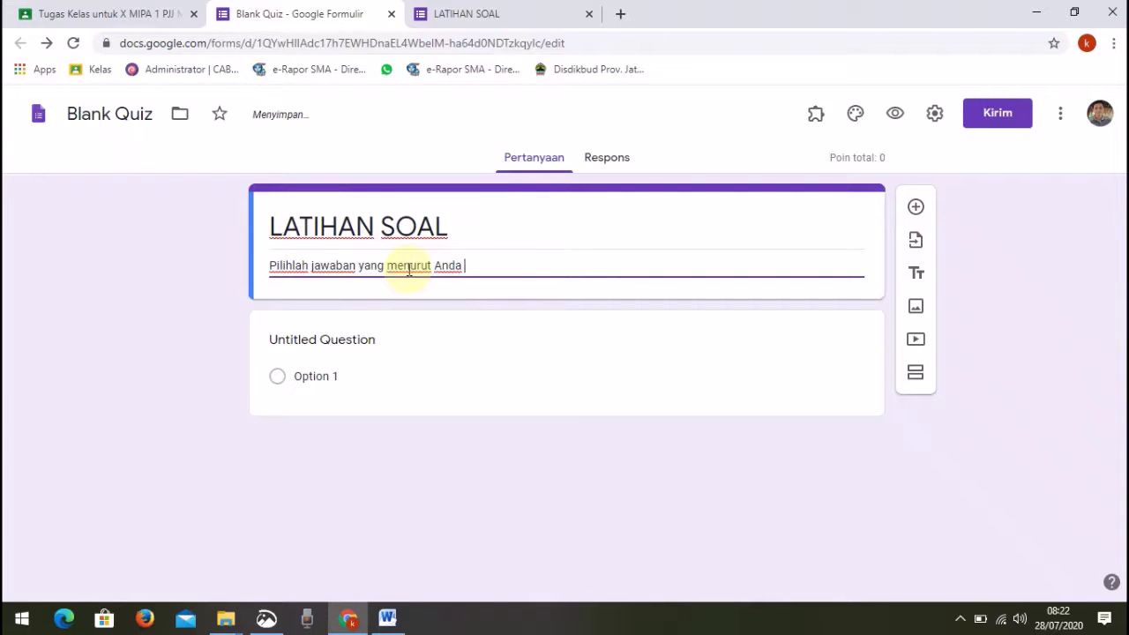
{"action": "type", "text": " benar !"}
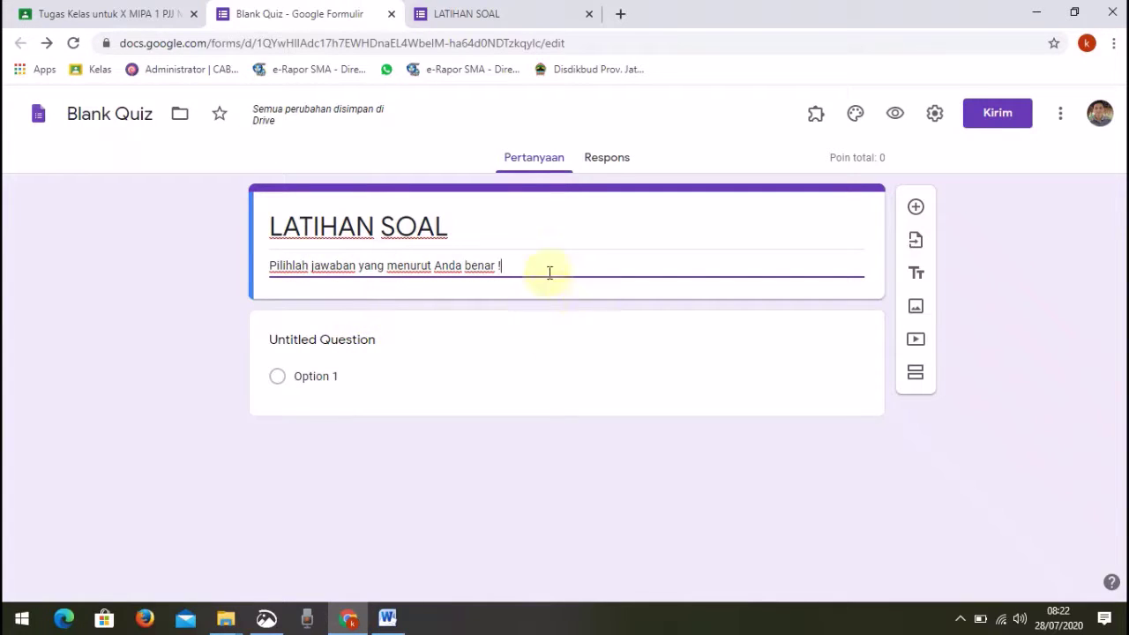
Step: Title the first question "NAMA", change its type to Jawaban singkat and make it required
{"action": "left_click", "coordinate": [333, 344]}
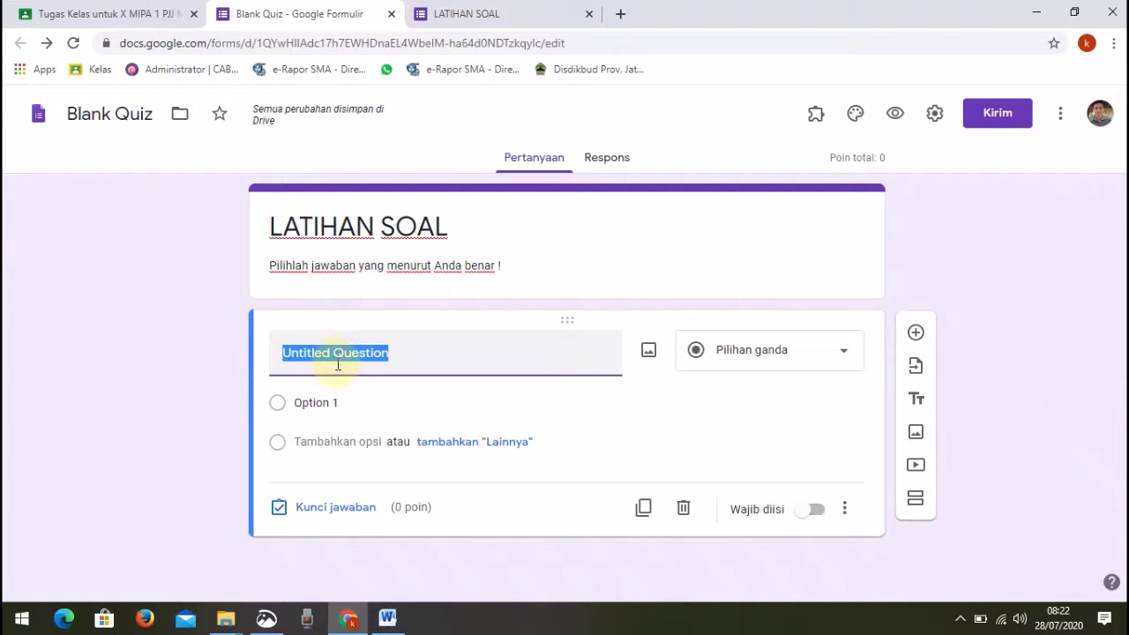
{"action": "type", "text": "n"}
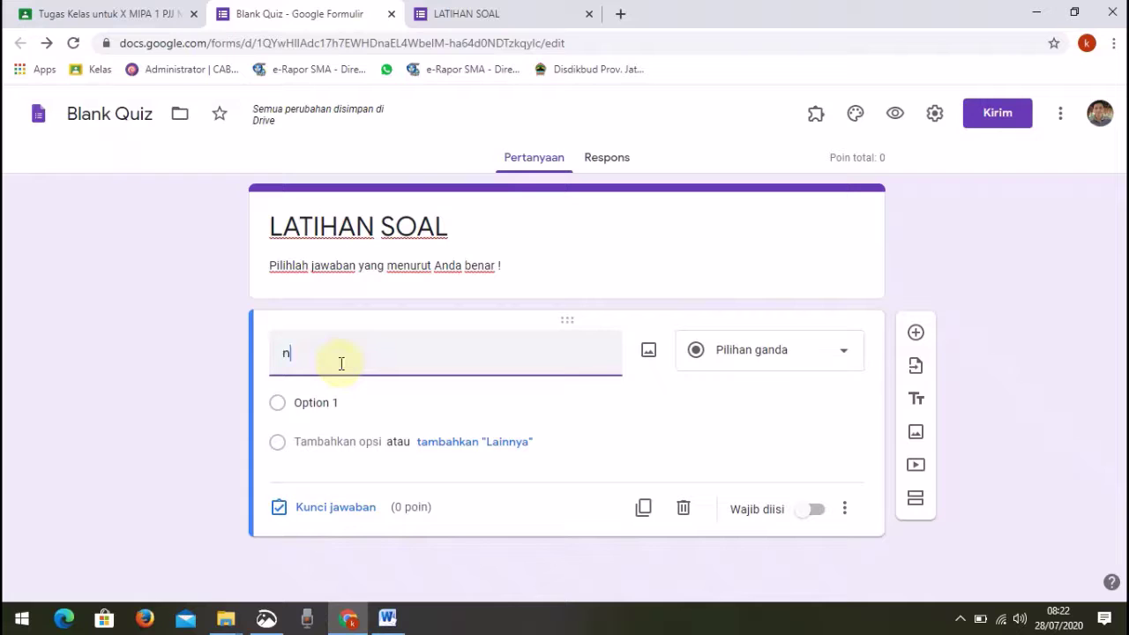
{"action": "key", "text": "BackSpace"}
{"action": "type", "text": "NAMA"}
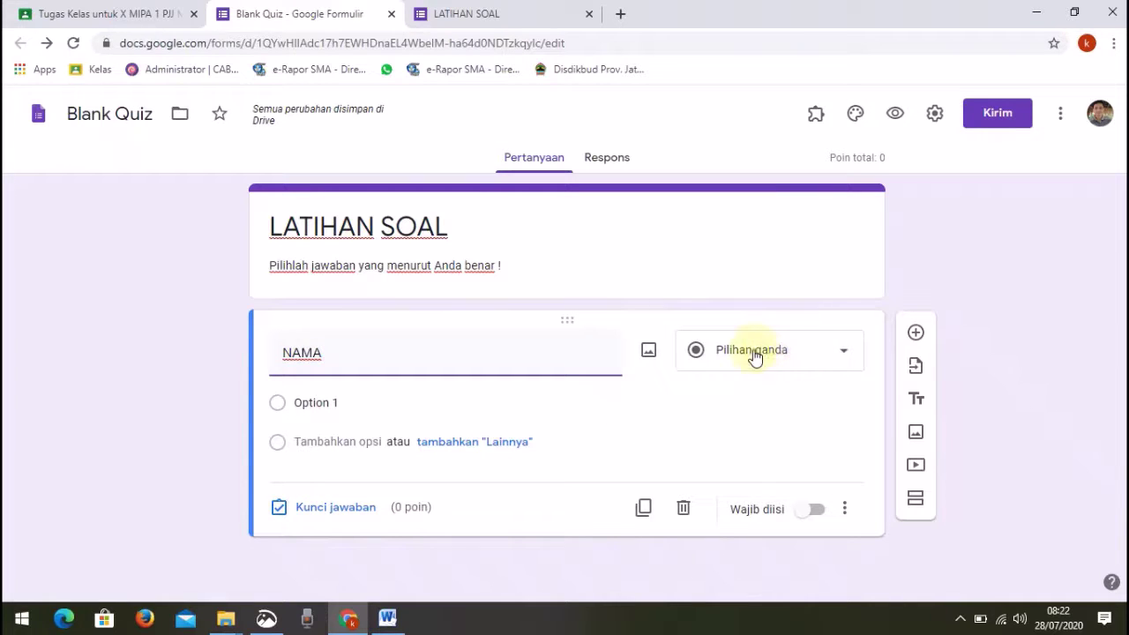
{"action": "left_click", "coordinate": [805, 356]}
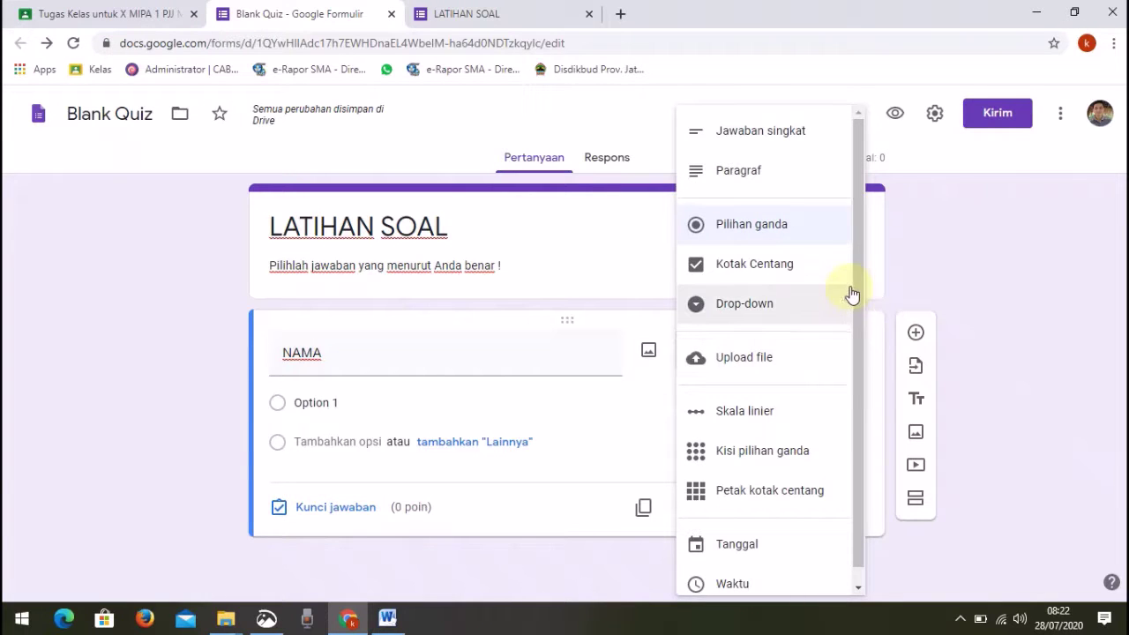
{"action": "left_click", "coordinate": [756, 134]}
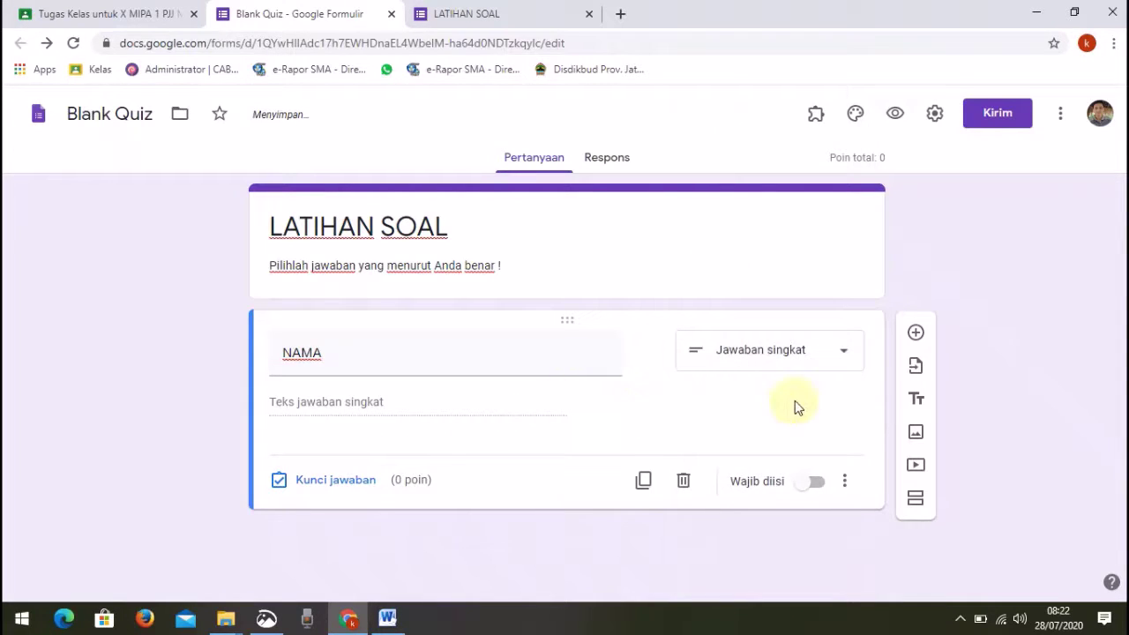
{"action": "left_click", "coordinate": [819, 489]}
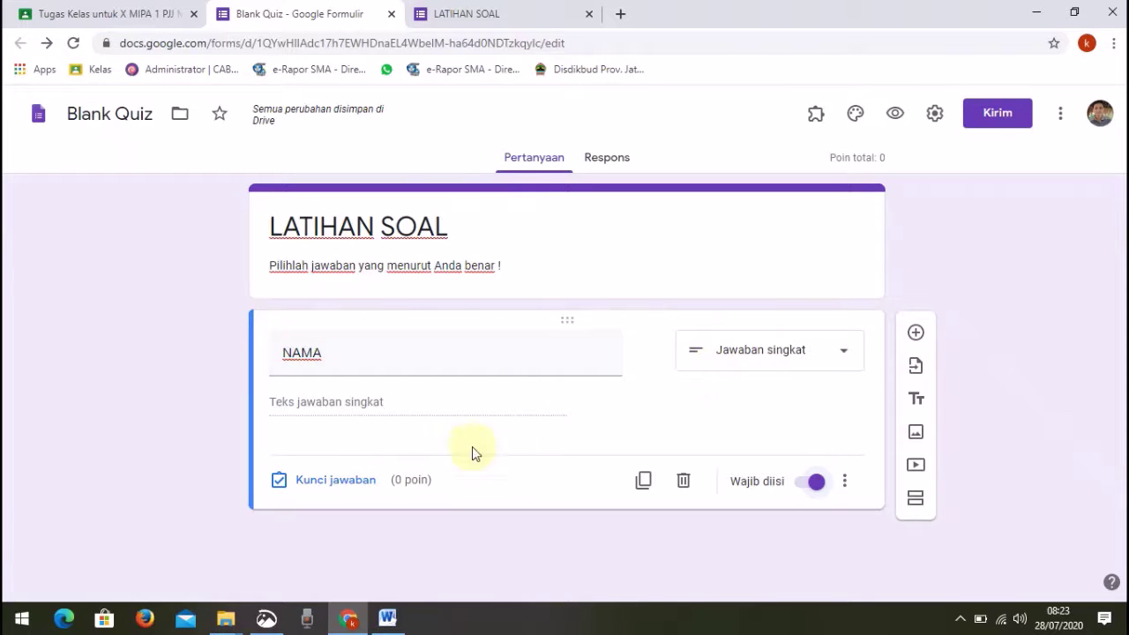
Step: Add a multiple-choice question titled "KELAS" with the options X MIPA 1, X MIPA 2, X MIPA 3 and X MIPA 4
{"action": "left_click", "coordinate": [918, 342]}
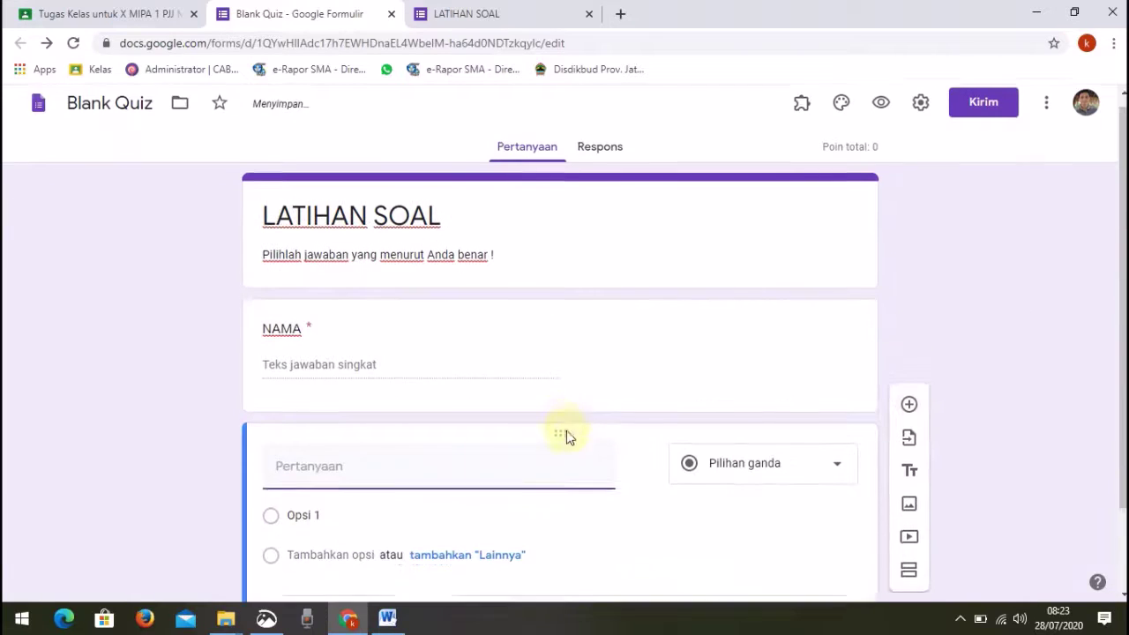
{"action": "type", "text": "KELAS"}
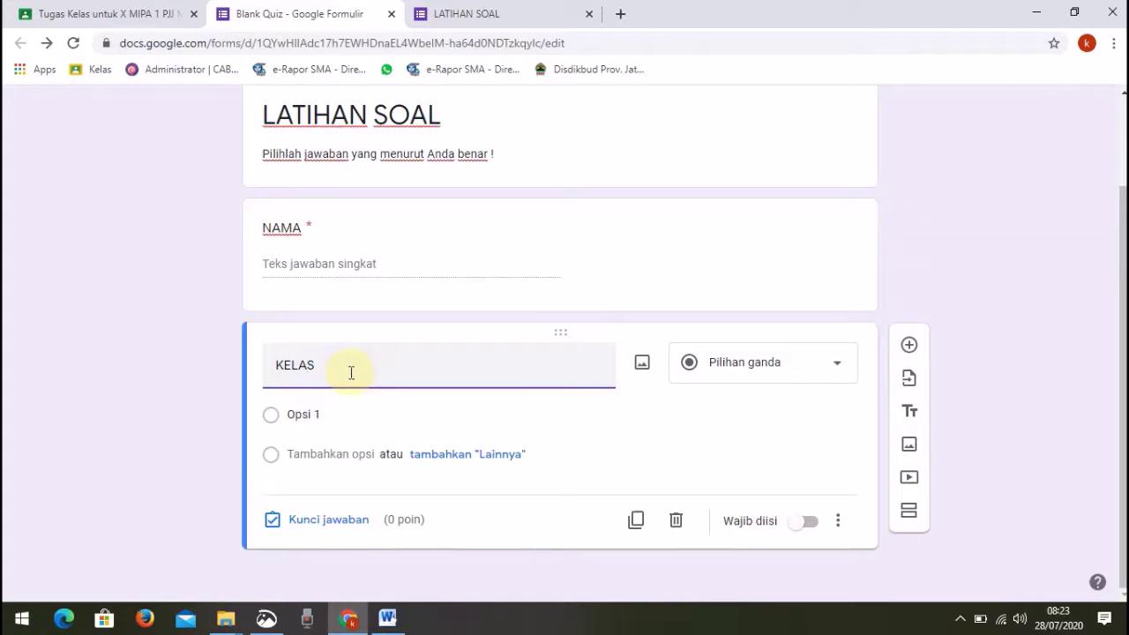
{"action": "left_click", "coordinate": [352, 417]}
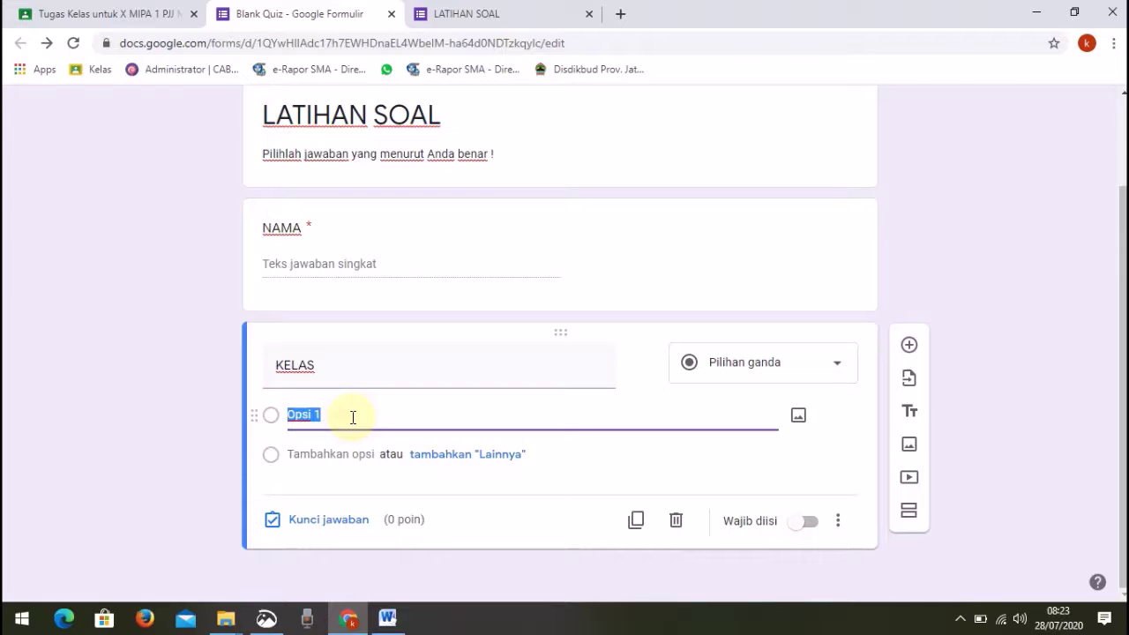
{"action": "type", "text": "X MIPA"}
{"action": "key", "text": "Return"}
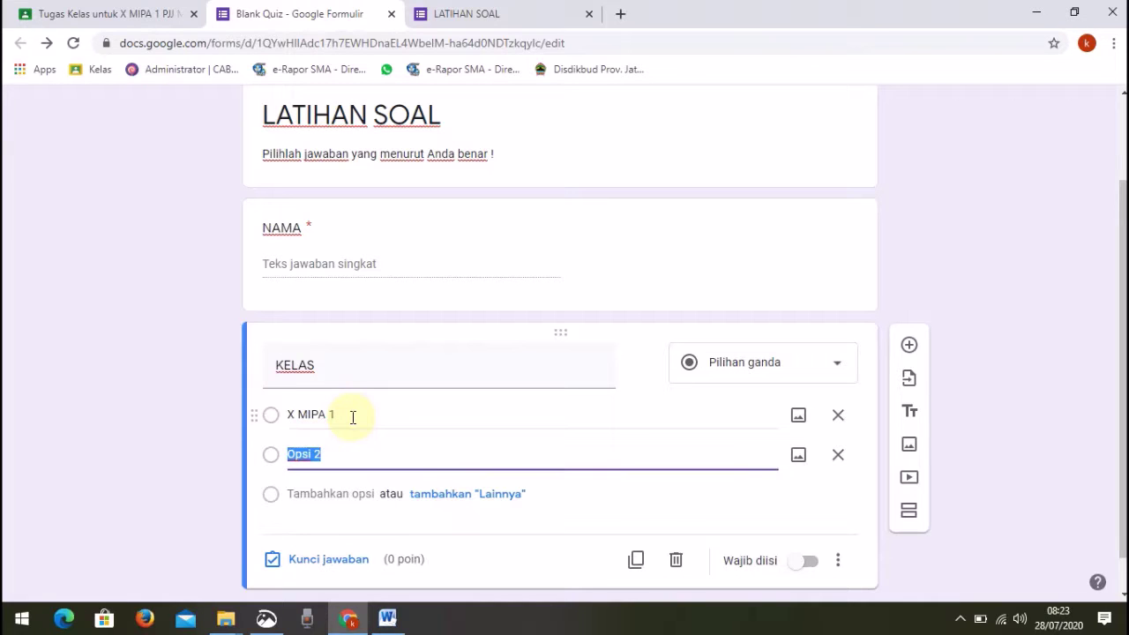
{"action": "type", "text": "X MIPA 2"}
{"action": "key", "text": "Return"}
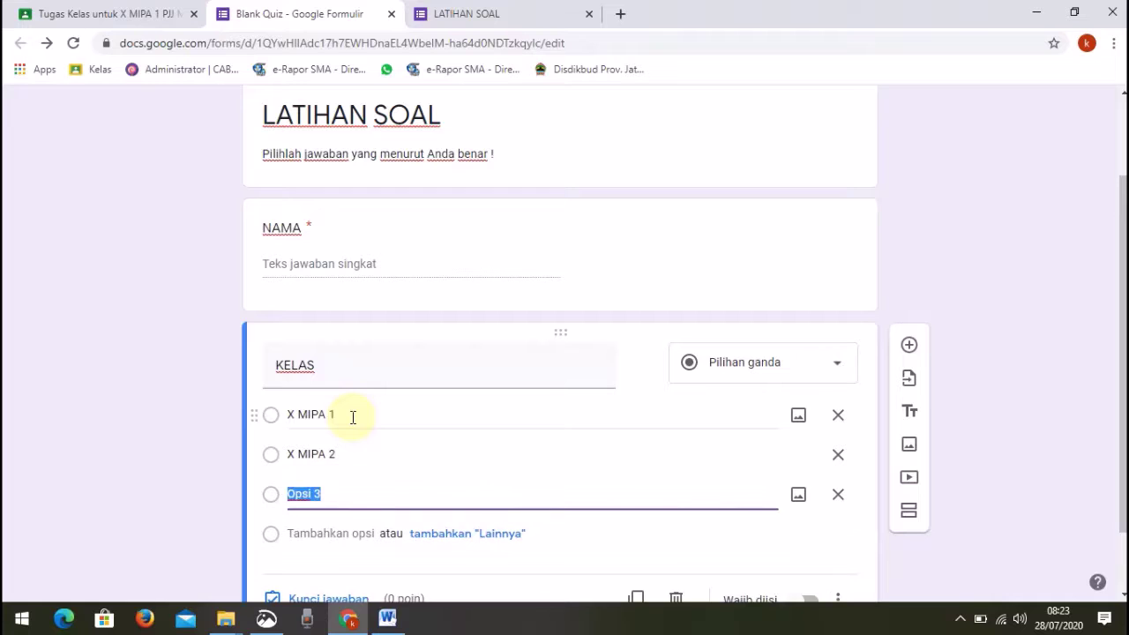
{"action": "type", "text": "X MIPA"}
{"action": "key", "text": "Return"}
{"action": "type", "text": "X"}
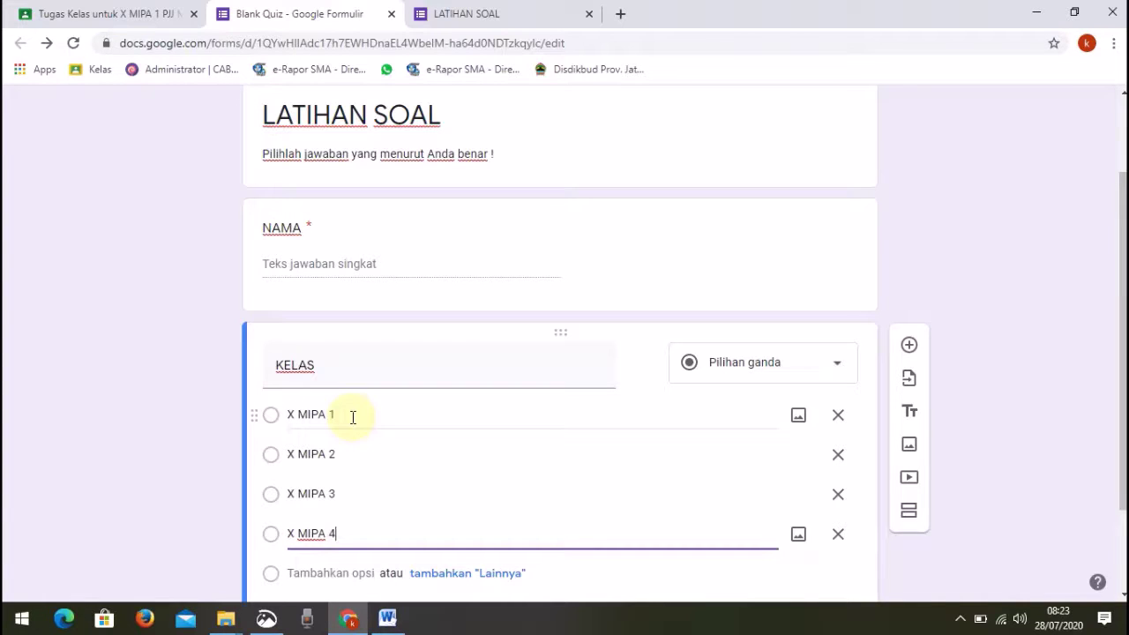
Step: Change the KELAS question's type to Drop-down and make it required
{"action": "left_click", "coordinate": [807, 368]}
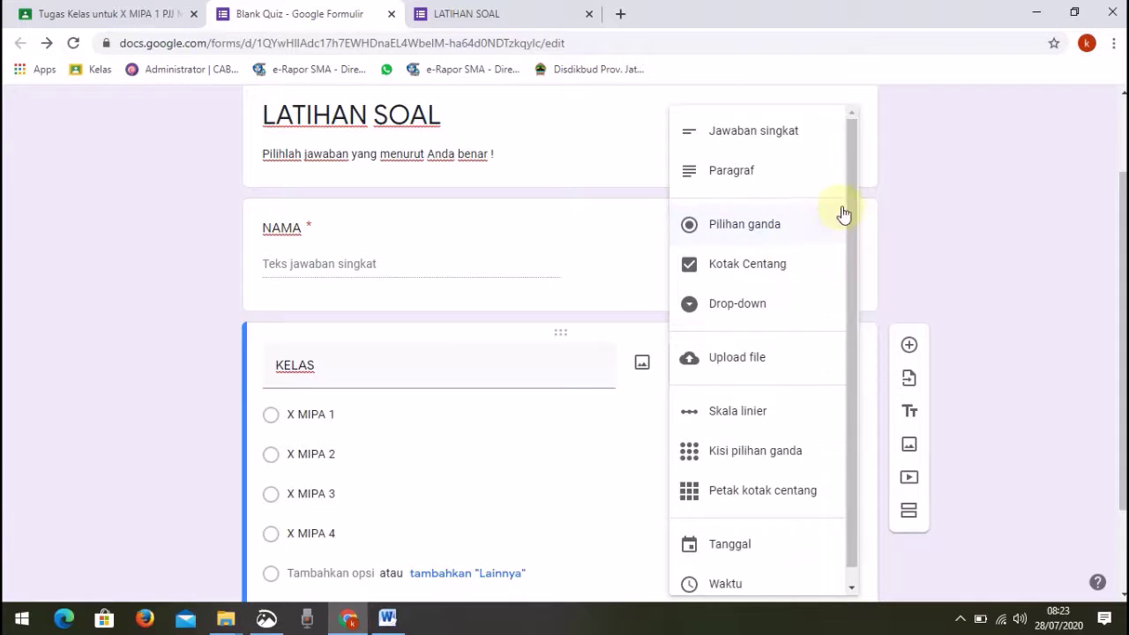
{"action": "left_click_drag", "start_coordinate": [851, 199], "coordinate": [853, 309]}
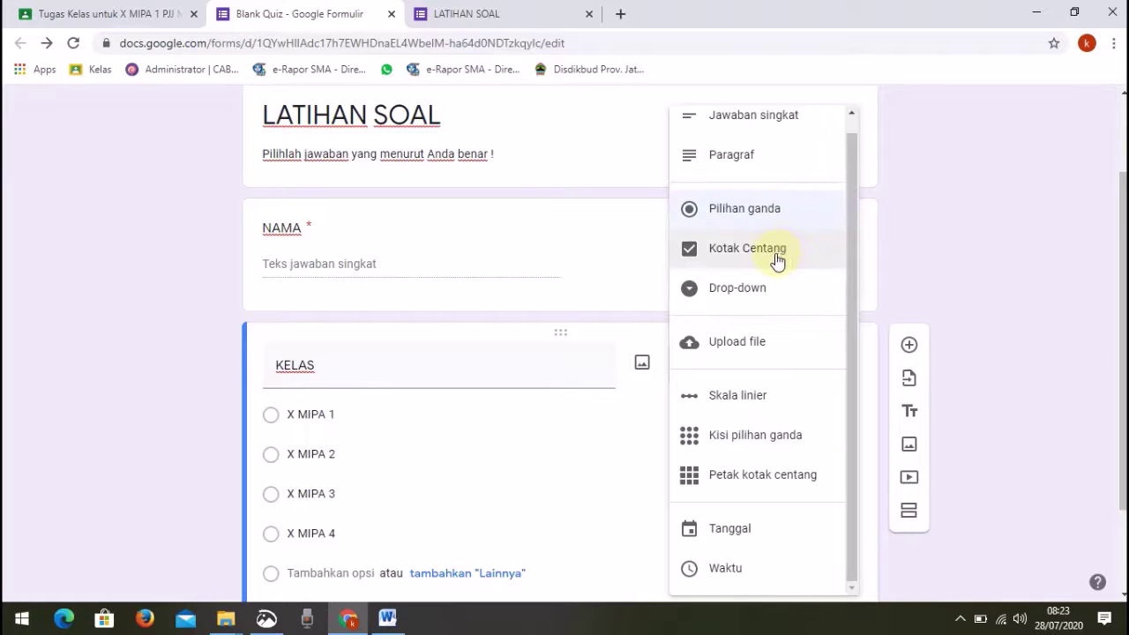
{"action": "left_click", "coordinate": [749, 293]}
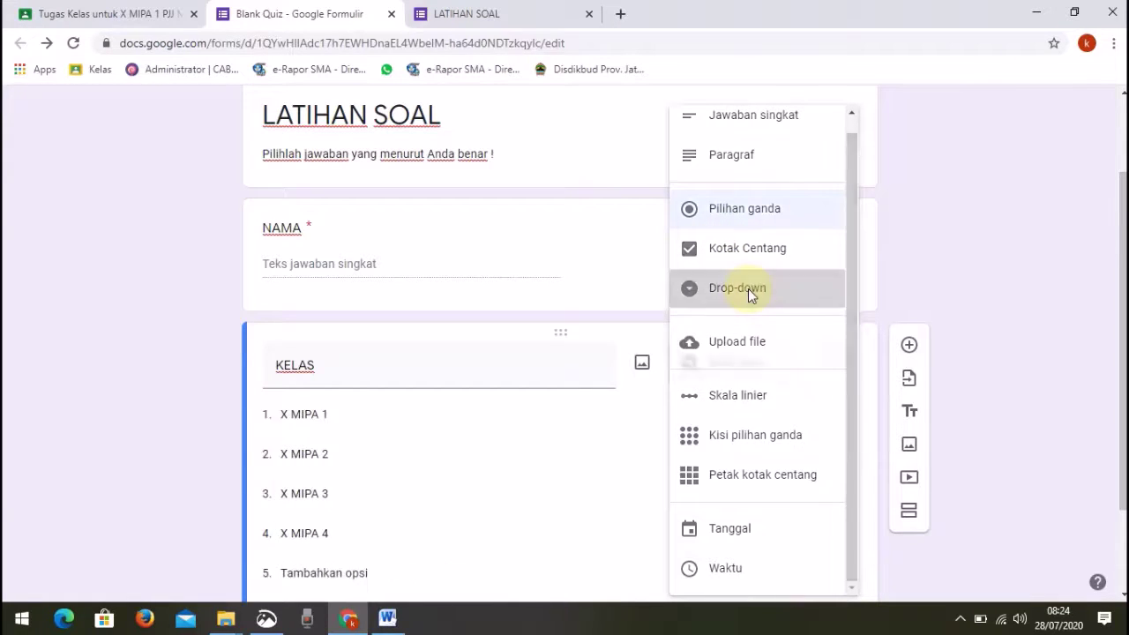
{"action": "scroll", "coordinate": [503, 472], "scroll_direction": "down", "scroll_amount": 1}
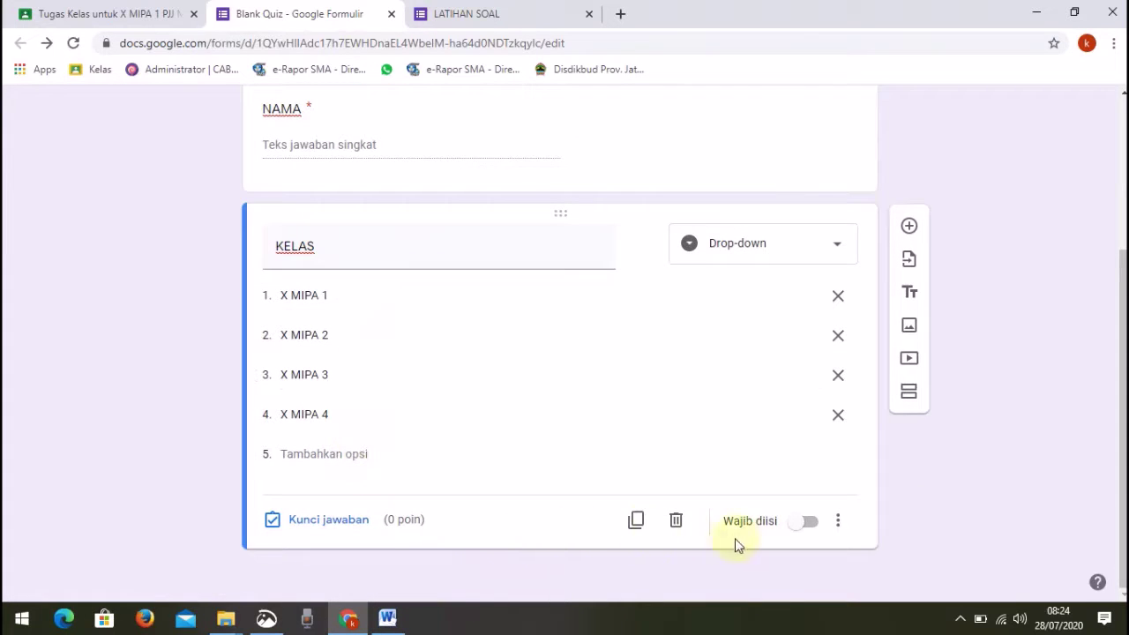
{"action": "left_click", "coordinate": [811, 525]}
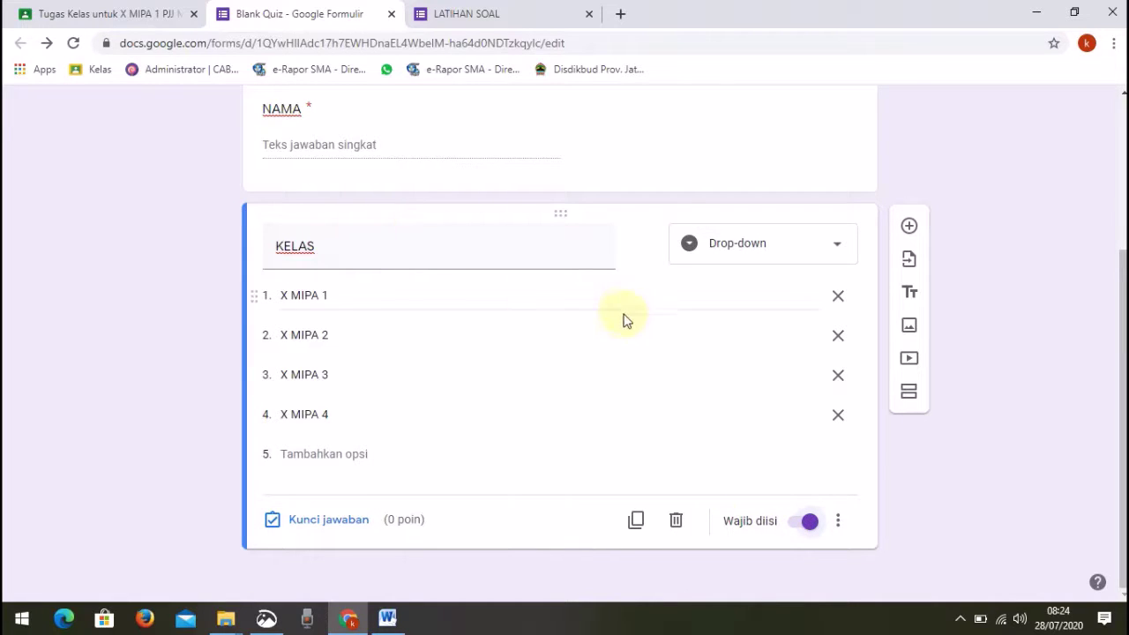
Step: Add a required short-answer (Jawaban singkat) question titled "NO ABSEN" and remove its response validation
{"action": "left_click", "coordinate": [910, 228]}
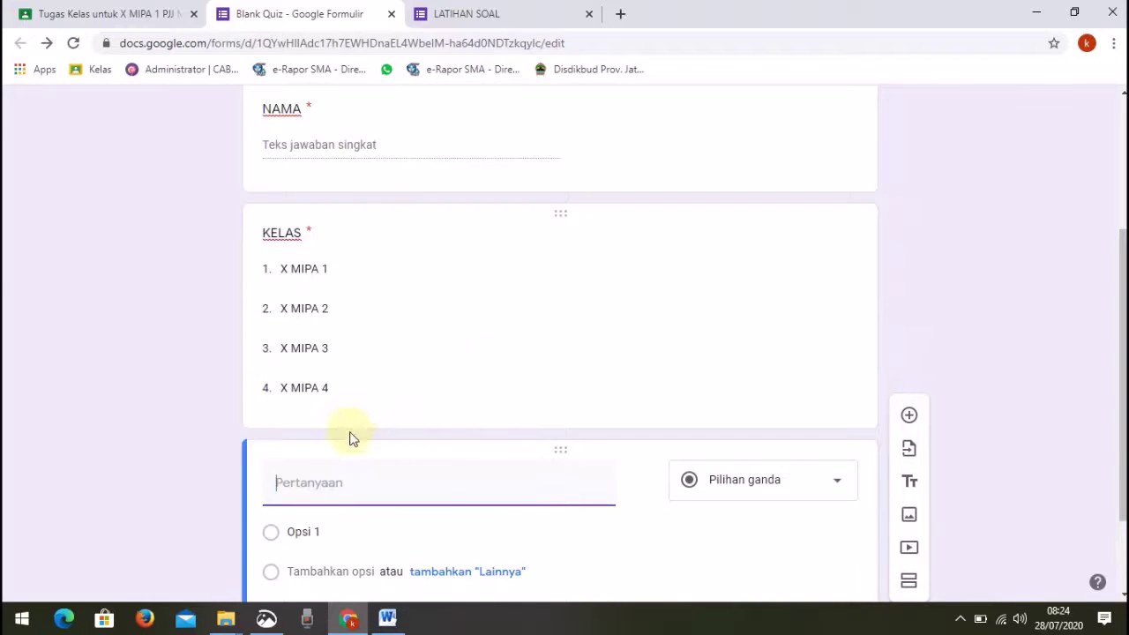
{"action": "type", "text": "N"}
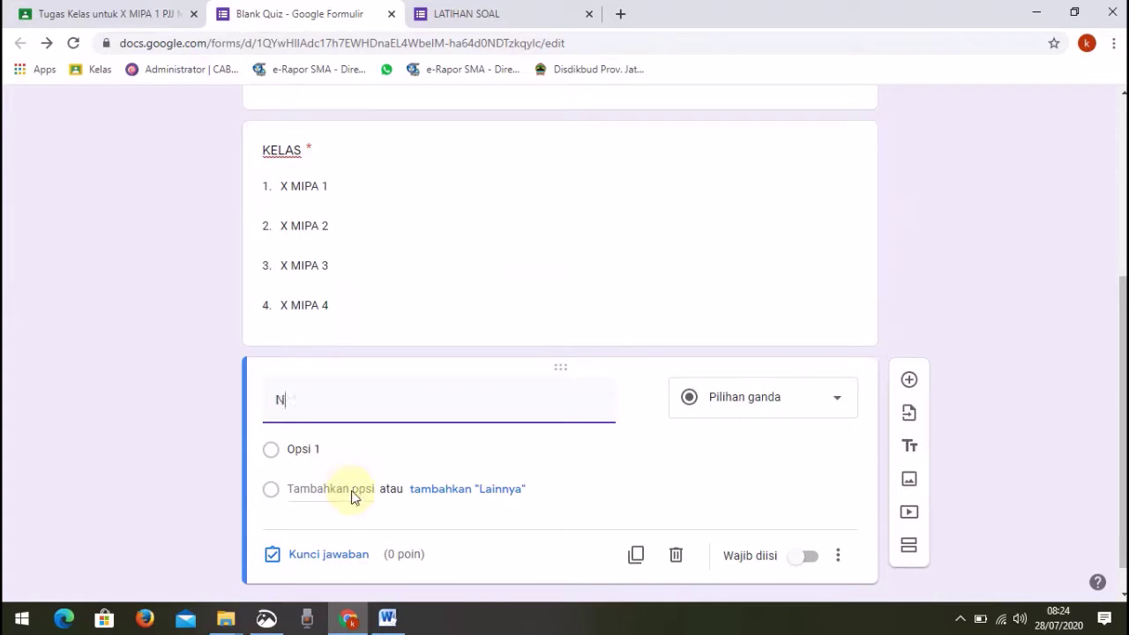
{"action": "type", "text": "O"}
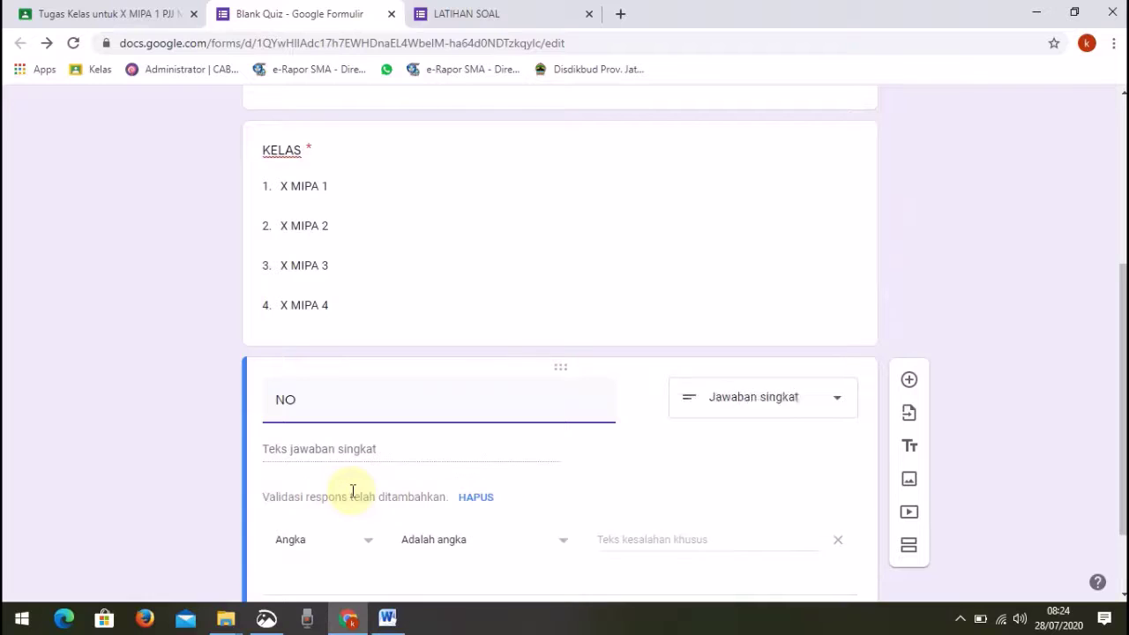
{"action": "type", "text": " ABSEN"}
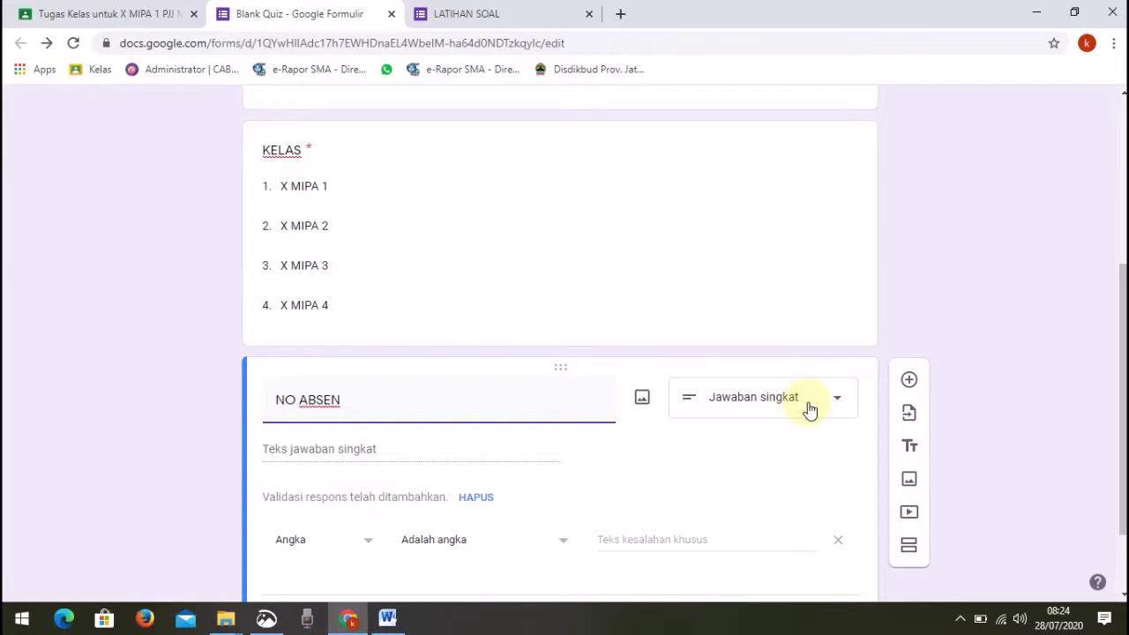
{"action": "scroll", "coordinate": [812, 406], "scroll_direction": "down", "scroll_amount": 1}
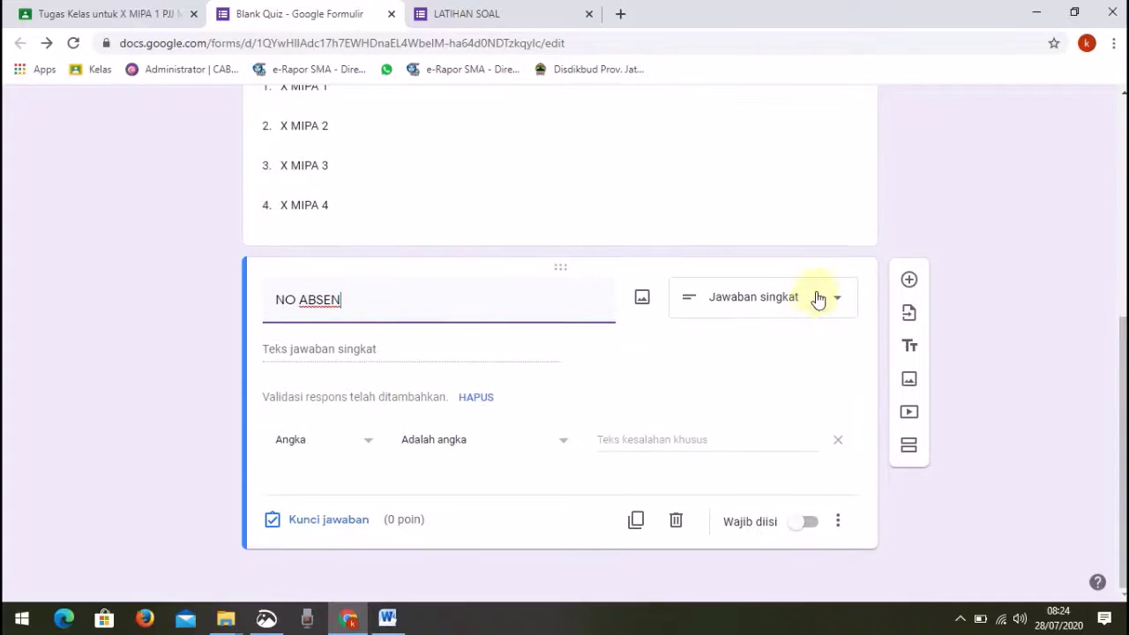
{"action": "left_click", "coordinate": [837, 439]}
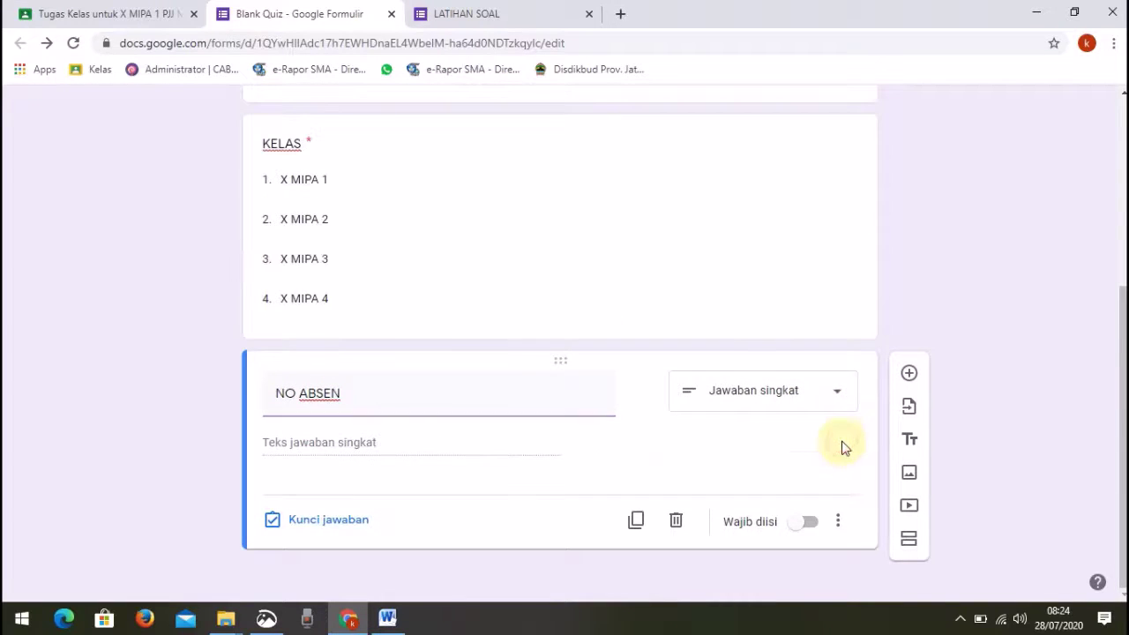
{"action": "left_click", "coordinate": [810, 523]}
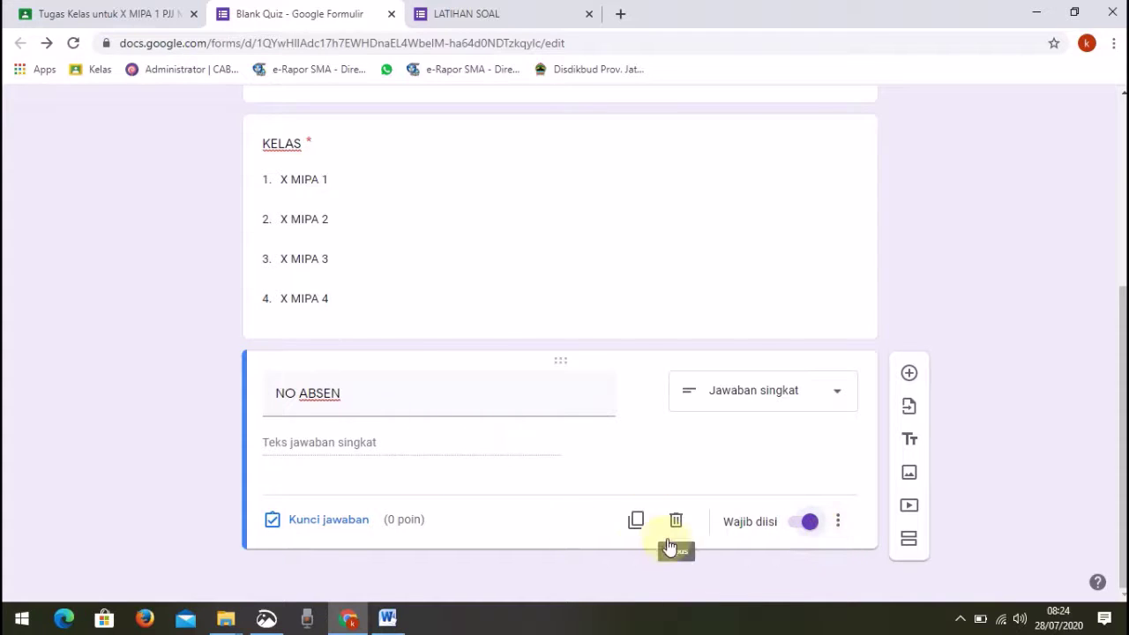
Step: Toggle the NO ABSEN question's required setting off and back on
{"action": "left_click", "coordinate": [804, 522]}
{"action": "left_click", "coordinate": [812, 523]}
{"action": "left_click", "coordinate": [804, 526]}
{"action": "left_click", "coordinate": [817, 527]}
{"action": "left_click", "coordinate": [804, 527]}
{"action": "left_click", "coordinate": [812, 528]}
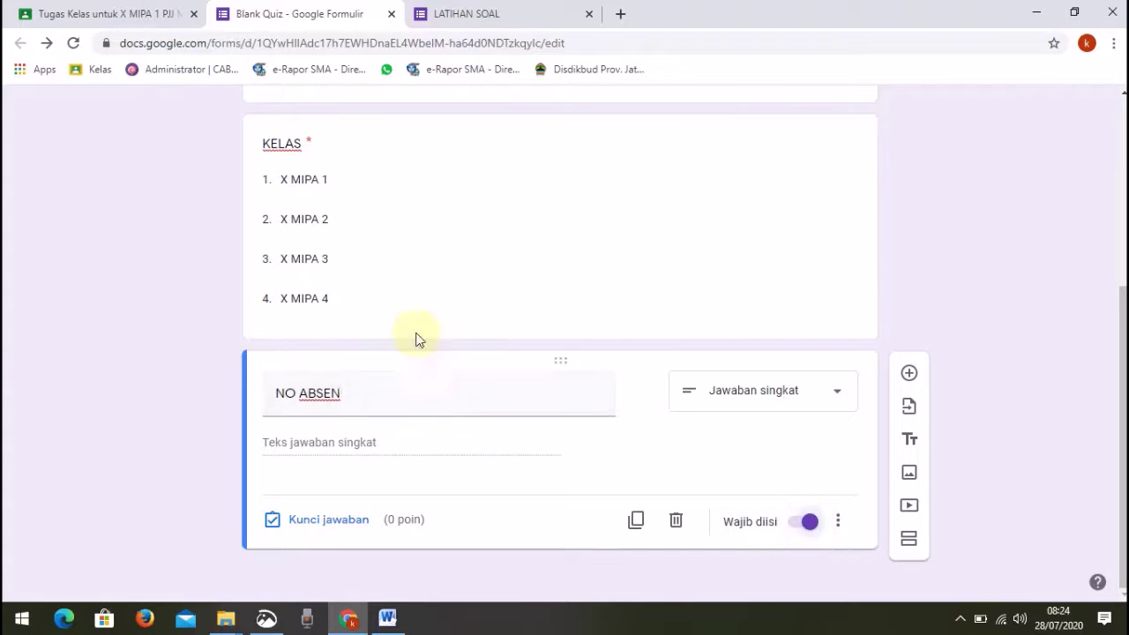
{"action": "left_click", "coordinate": [333, 406]}
{"action": "scroll", "coordinate": [335, 407], "scroll_direction": "up", "scroll_amount": 3}
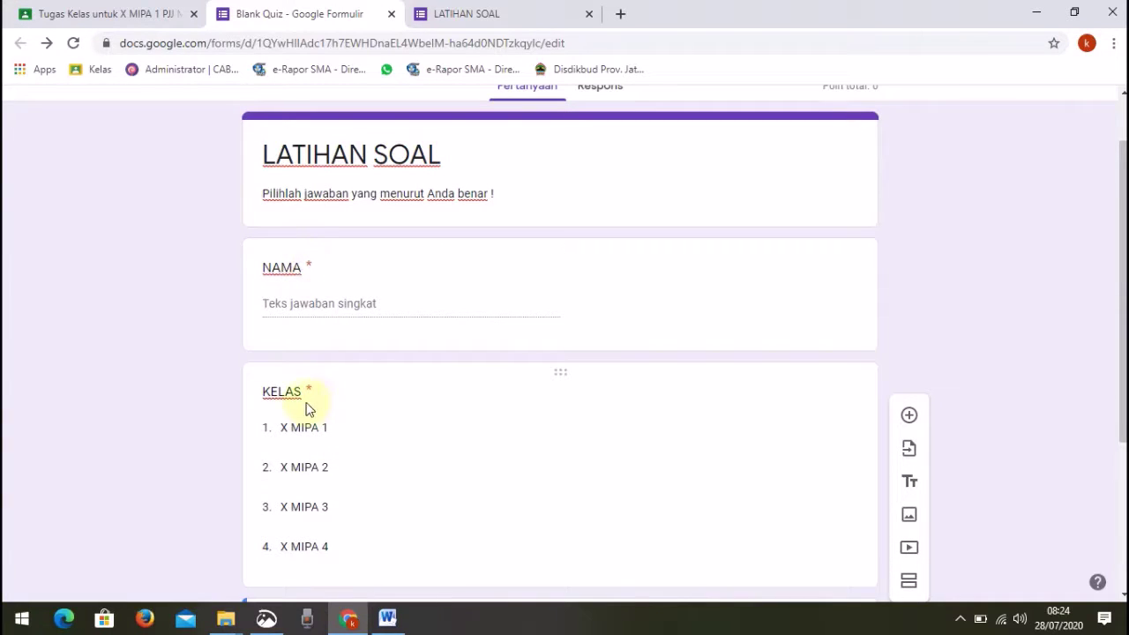
{"action": "scroll", "coordinate": [370, 505], "scroll_direction": "down", "scroll_amount": 3}
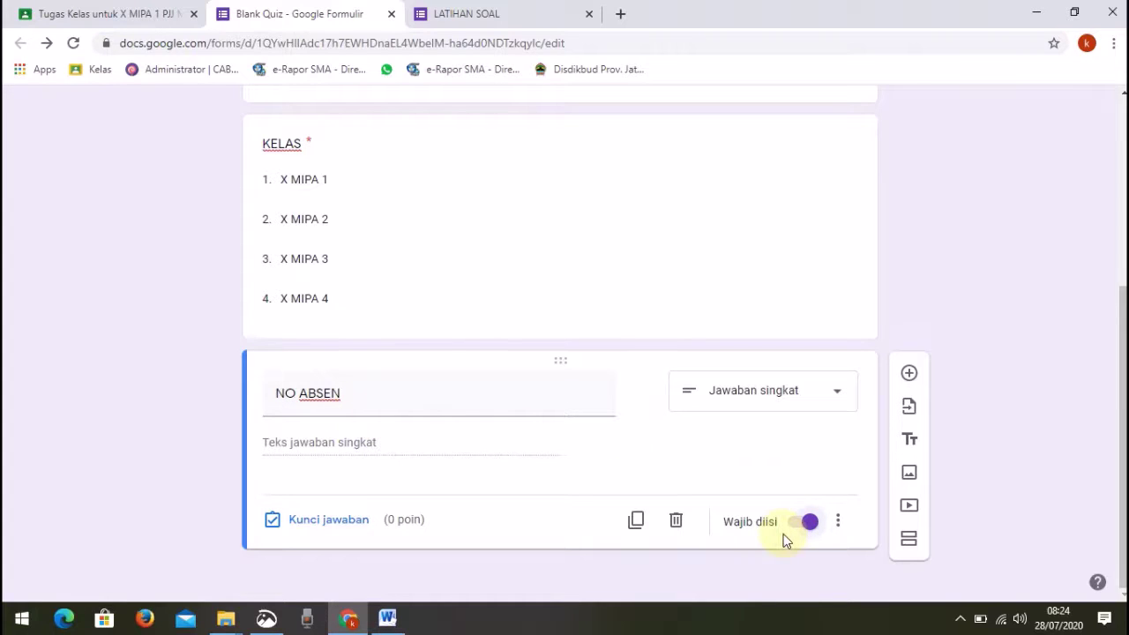
Step: Add a new multiple-choice question below NO ABSEN and title it "SOAL NO 1"
{"action": "left_click", "coordinate": [908, 374]}
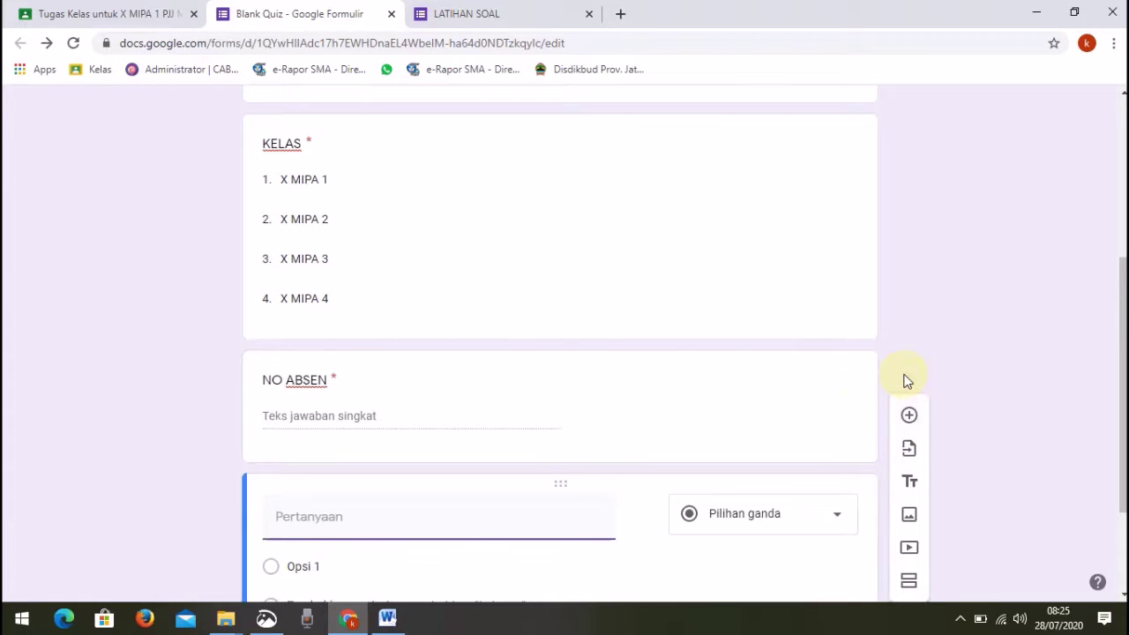
{"action": "left_click", "coordinate": [962, 621]}
{"action": "left_click", "coordinate": [960, 618]}
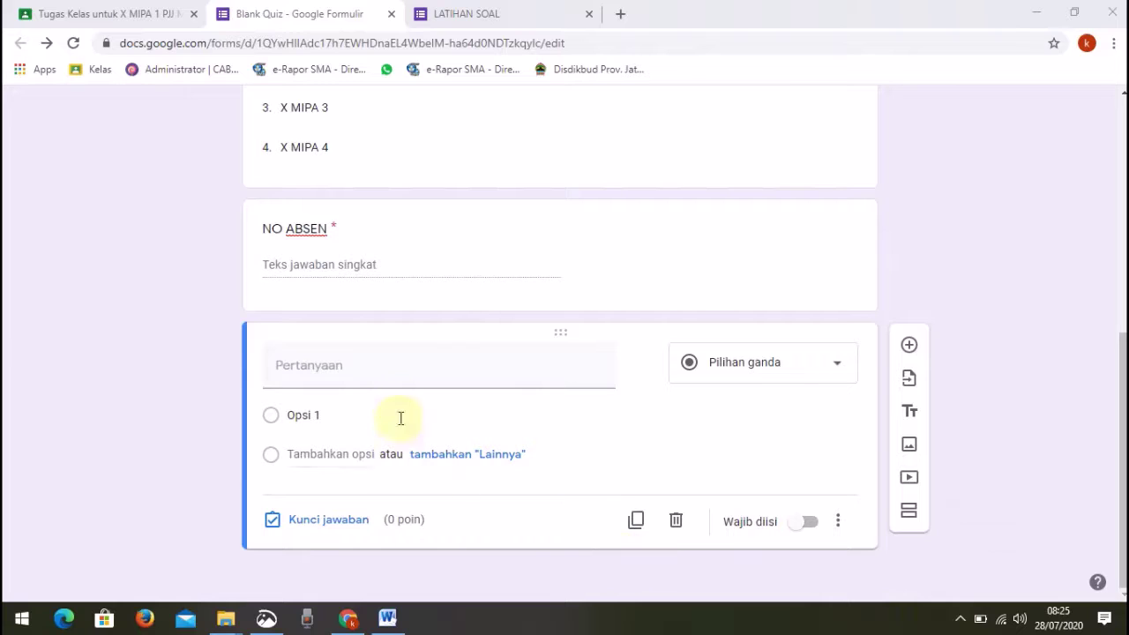
{"action": "left_click", "coordinate": [369, 368]}
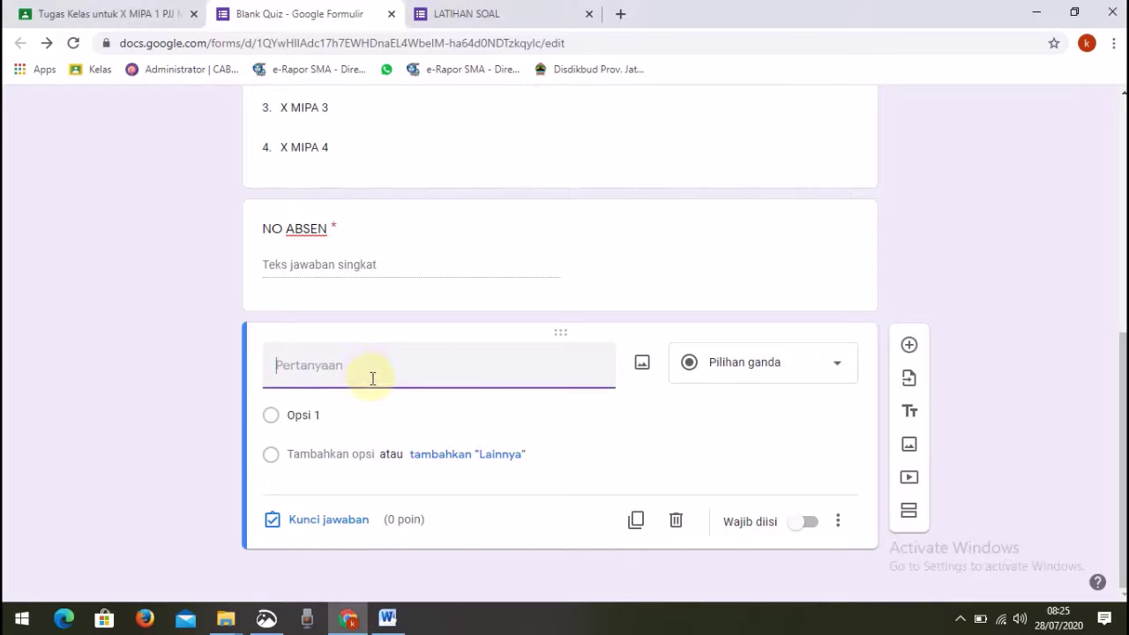
{"action": "type", "text": "SOAL NO 1"}
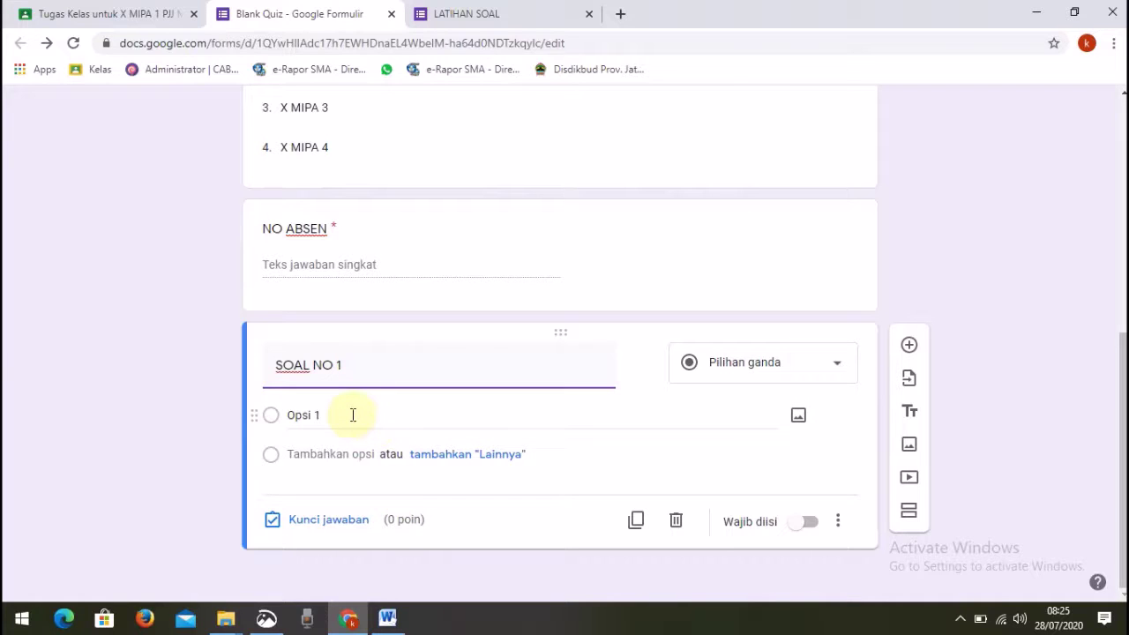
Step: Switch to the Word document SOAL KONSEP NILAI MUTLAK and look through its multiple-choice questions
{"action": "left_click", "coordinate": [388, 617]}
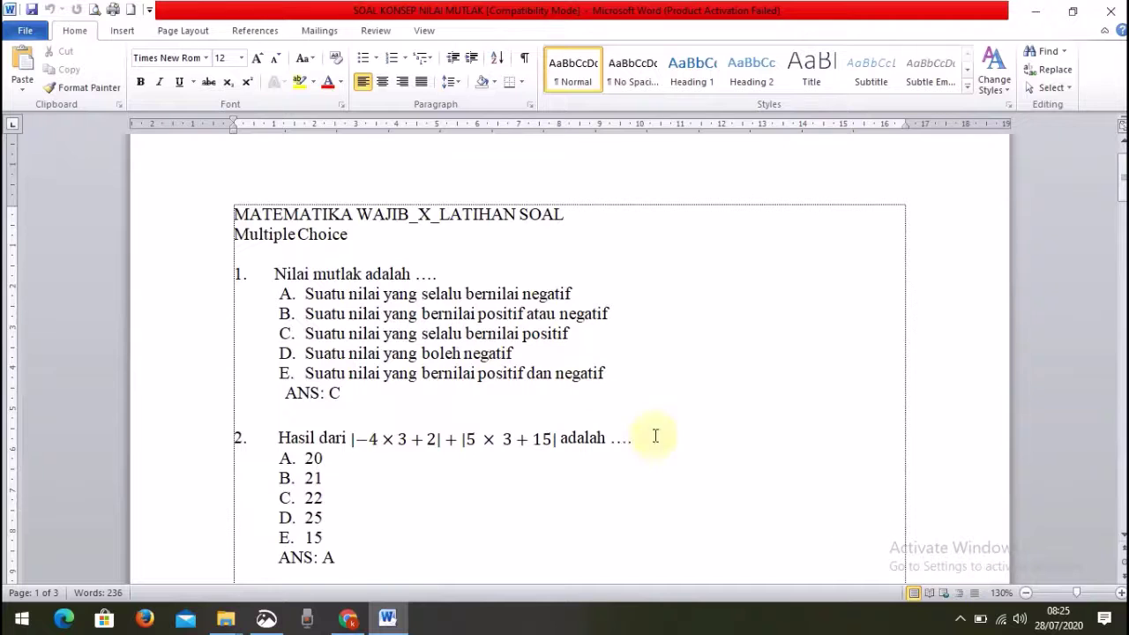
{"action": "scroll", "coordinate": [459, 347], "scroll_direction": "down", "scroll_amount": 1}
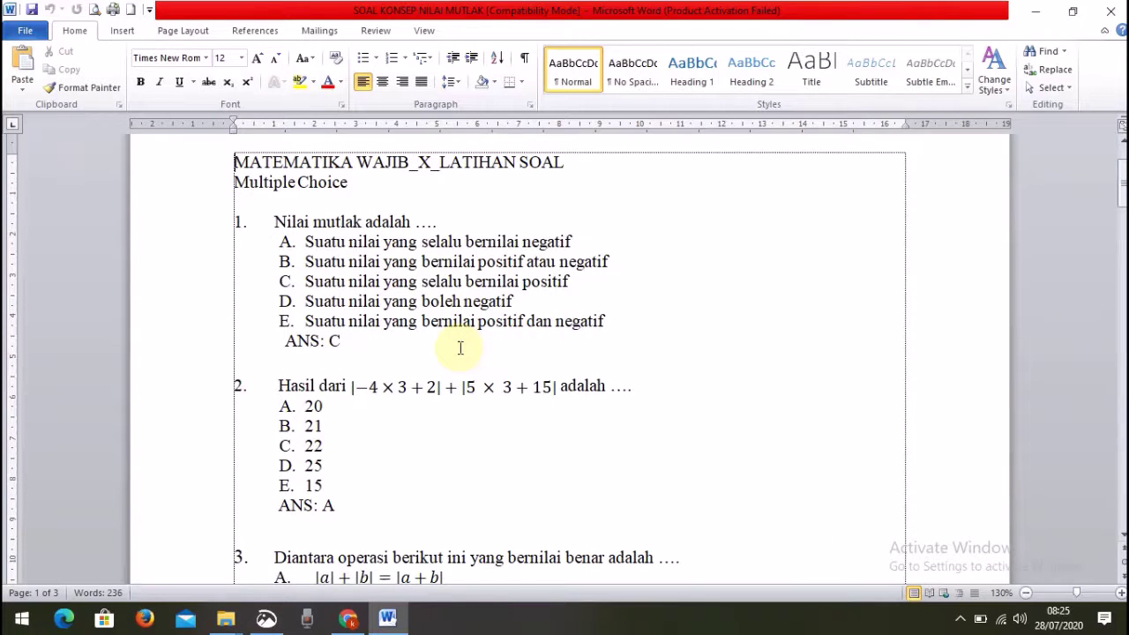
{"action": "scroll", "coordinate": [459, 348], "scroll_direction": "down", "scroll_amount": 1}
{"action": "scroll", "coordinate": [459, 347], "scroll_direction": "down", "scroll_amount": 20}
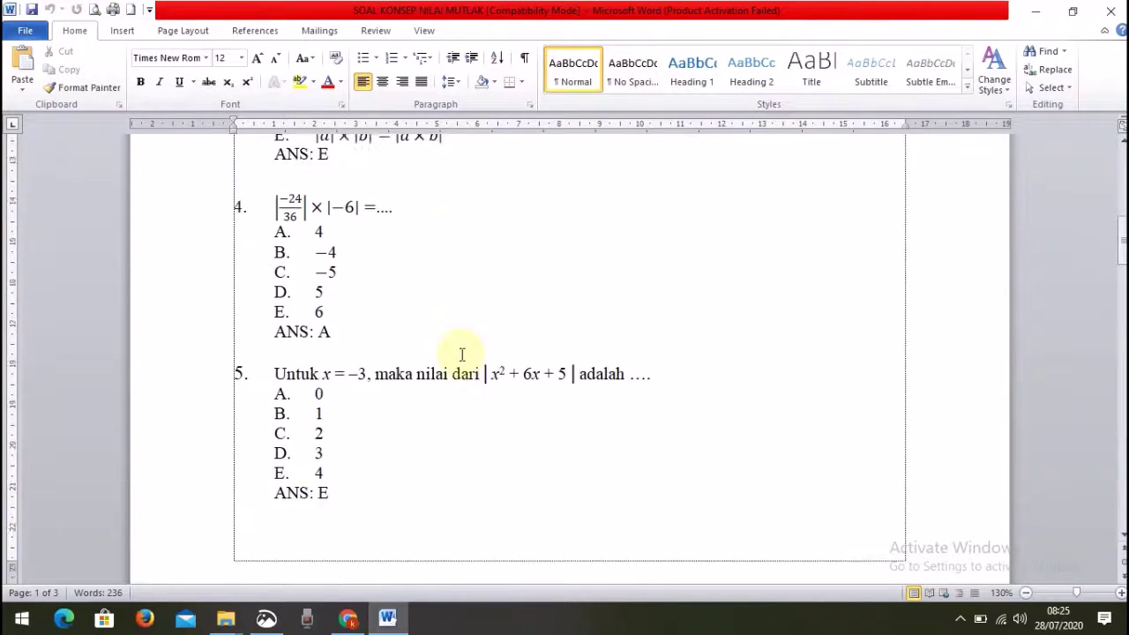
{"action": "scroll", "coordinate": [462, 366], "scroll_direction": "up", "scroll_amount": 20}
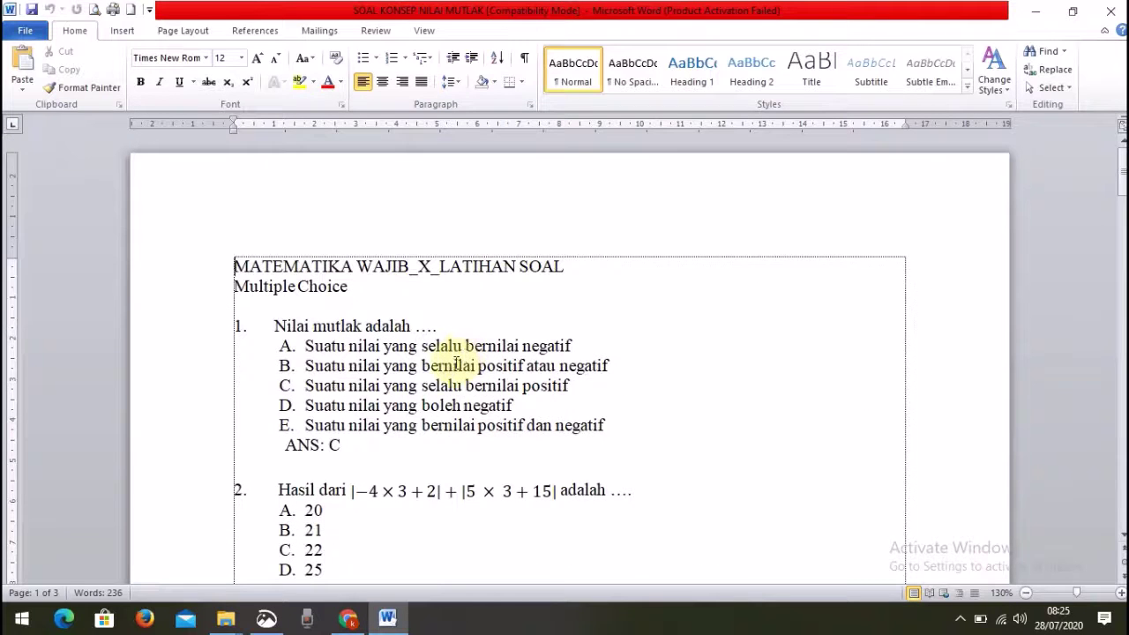
{"action": "scroll", "coordinate": [457, 364], "scroll_direction": "down", "scroll_amount": 1}
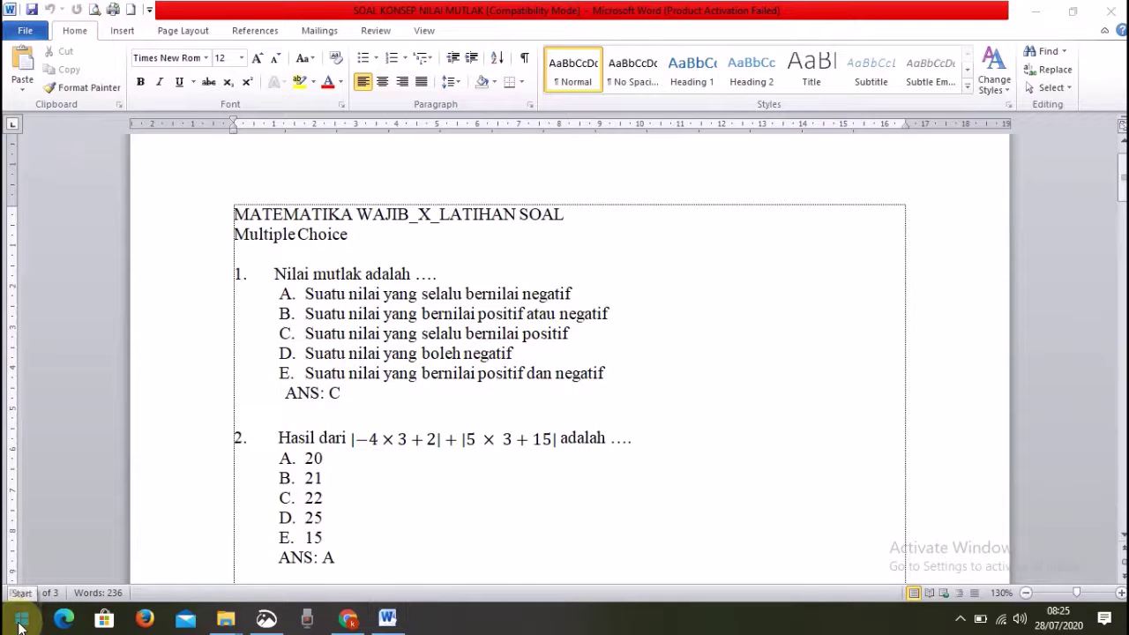
Step: Launch Snip & Sketch and capture a rectangular snip of question 1 with its answer options A to E
{"action": "left_click", "coordinate": [21, 625]}
{"action": "scroll", "coordinate": [157, 278], "scroll_direction": "down", "scroll_amount": 10}
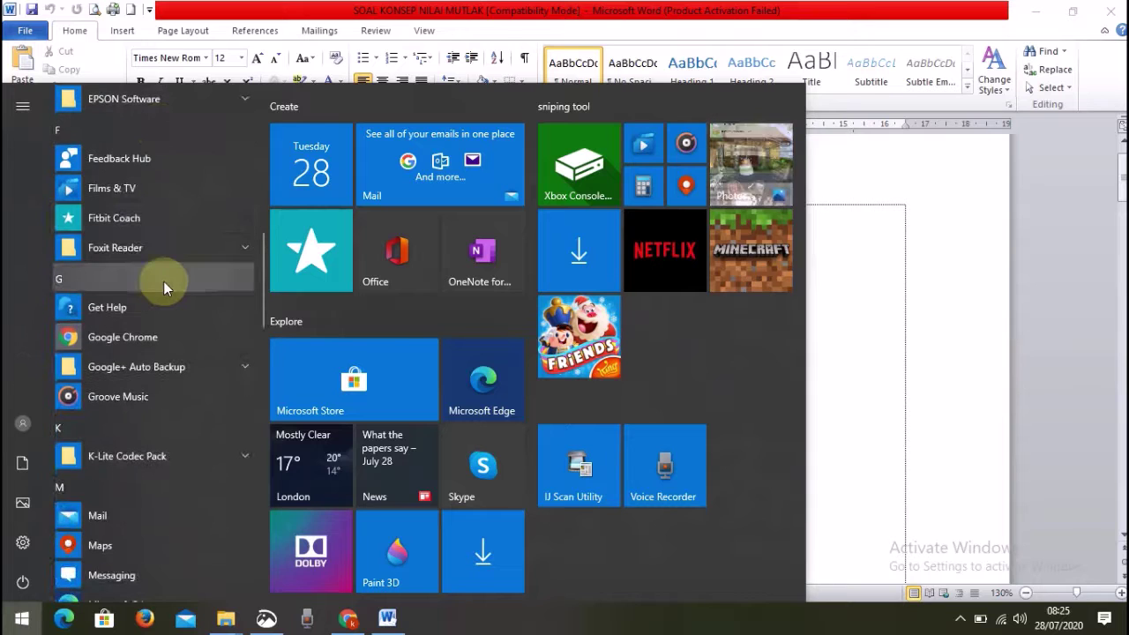
{"action": "scroll", "coordinate": [168, 286], "scroll_direction": "down", "scroll_amount": 8}
{"action": "scroll", "coordinate": [156, 382], "scroll_direction": "down", "scroll_amount": 5}
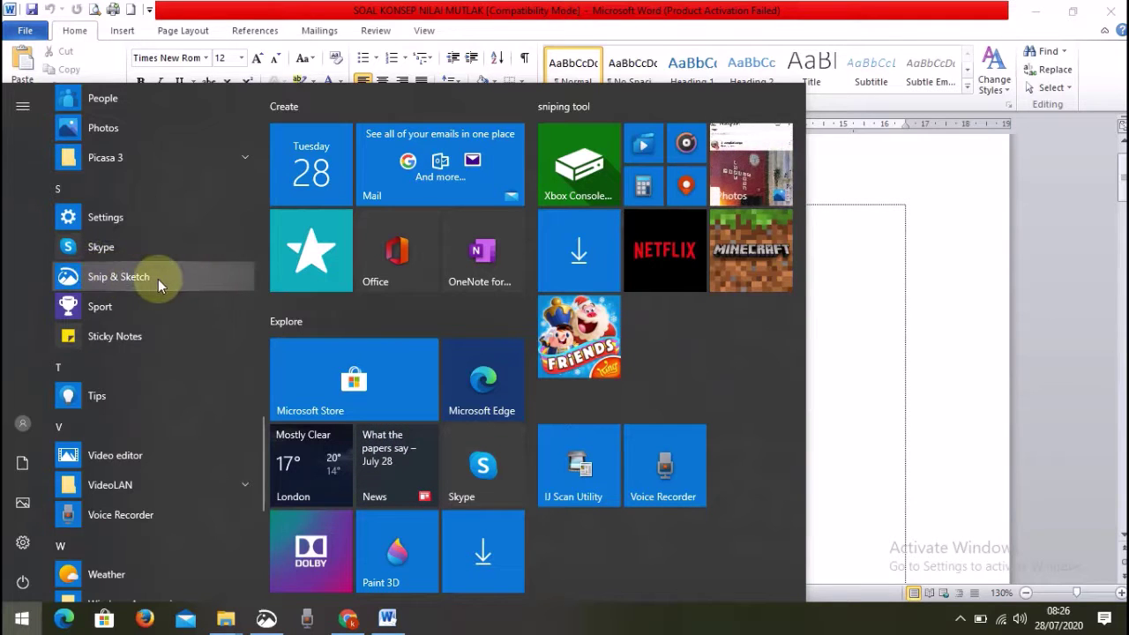
{"action": "left_click", "coordinate": [109, 276]}
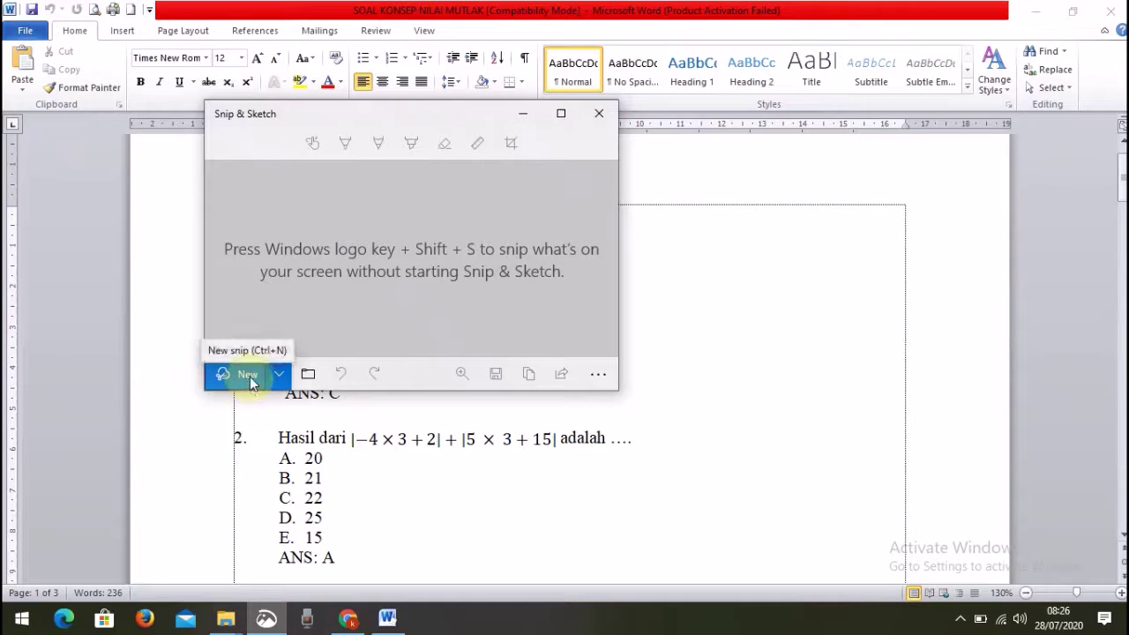
{"action": "left_click", "coordinate": [249, 377]}
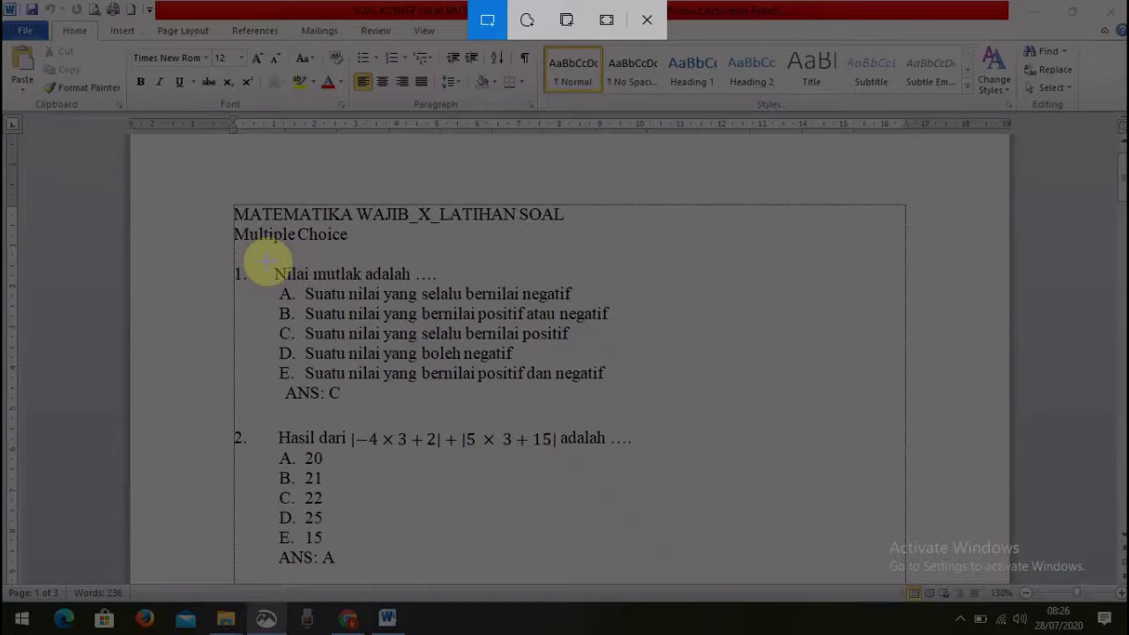
{"action": "left_click_drag", "start_coordinate": [266, 262], "coordinate": [613, 383]}
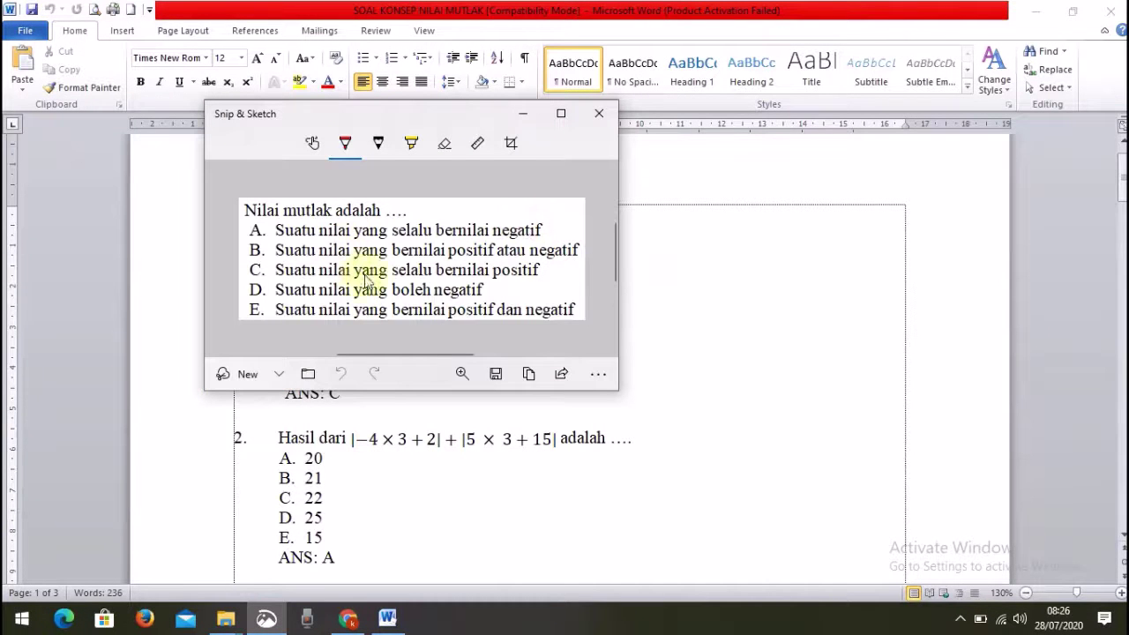
Step: Save the snip as PNG "SOAL NO 1" in the LATIHAN SOAL KONSEP NILAI MUTLAK folder on drive D and minimize Snip & Sketch
{"action": "left_click", "coordinate": [496, 375]}
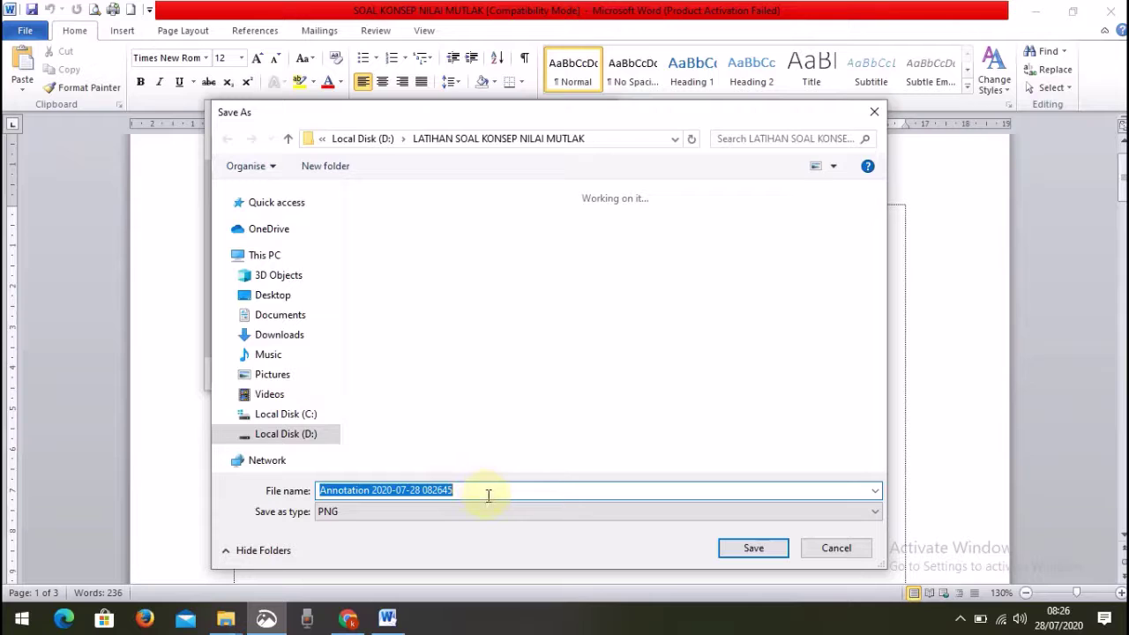
{"action": "type", "text": "SOAL NO 1"}
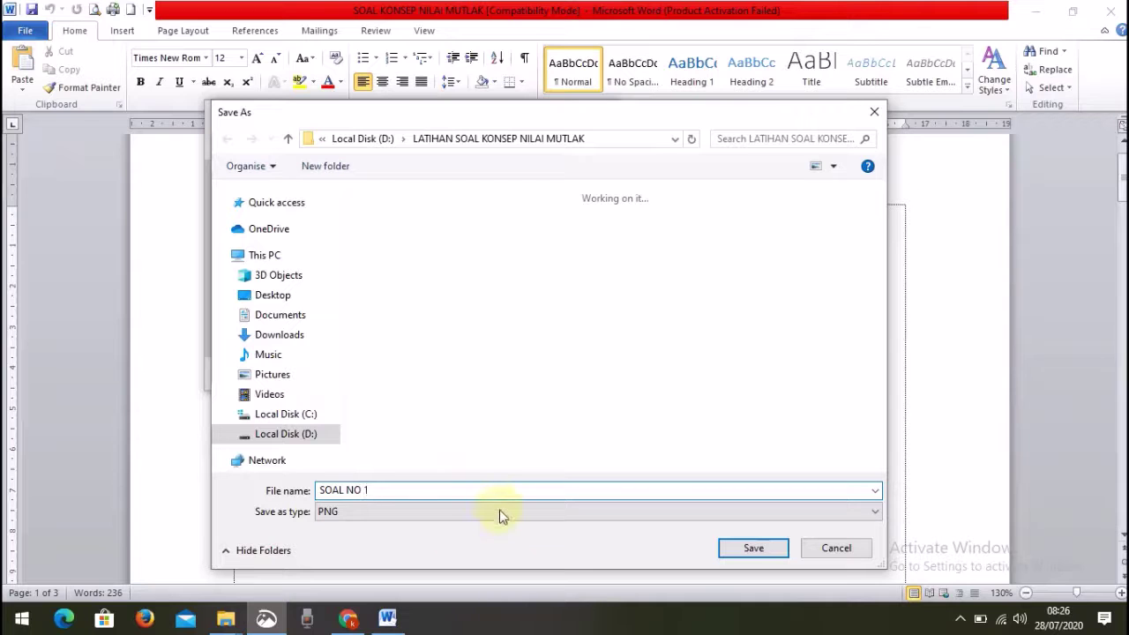
{"action": "left_click", "coordinate": [293, 434]}
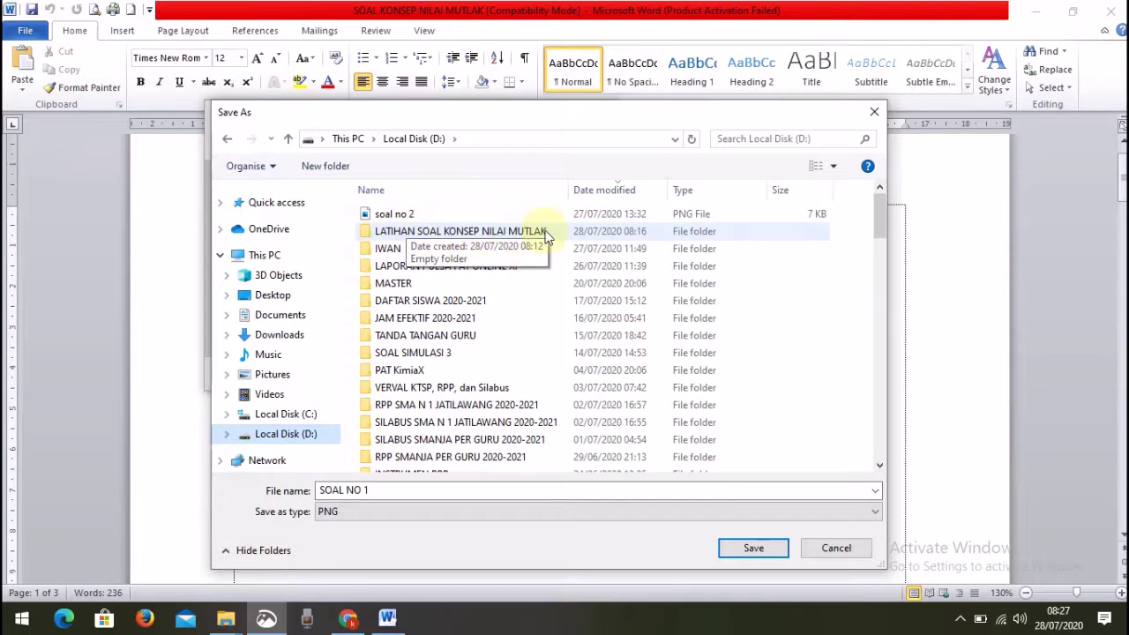
{"action": "double_click", "coordinate": [456, 232]}
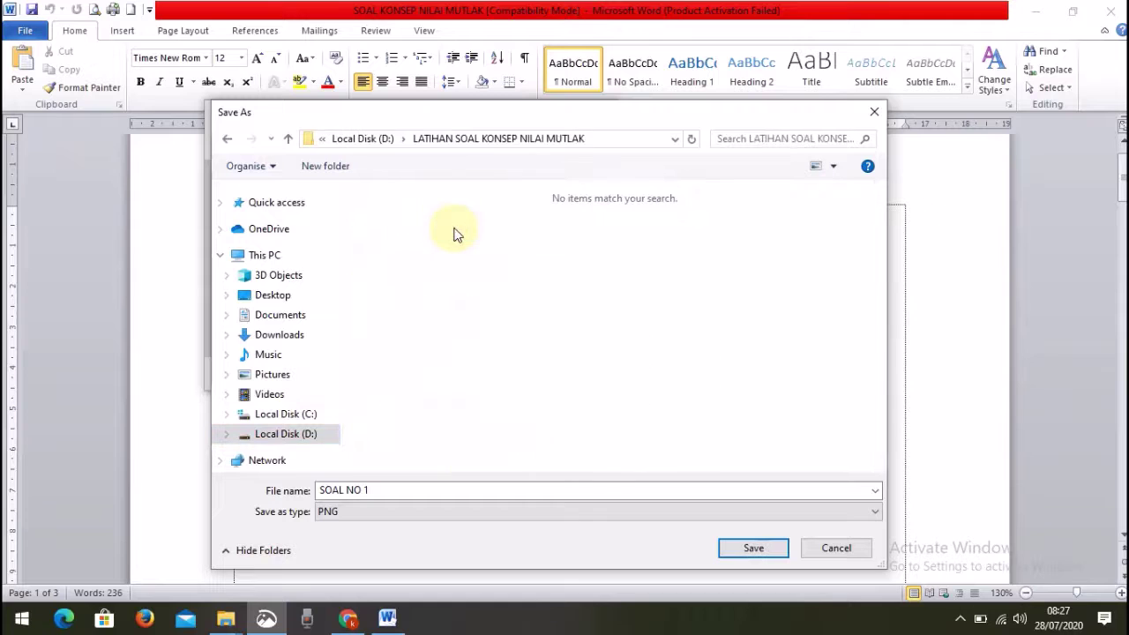
{"action": "left_click", "coordinate": [764, 550]}
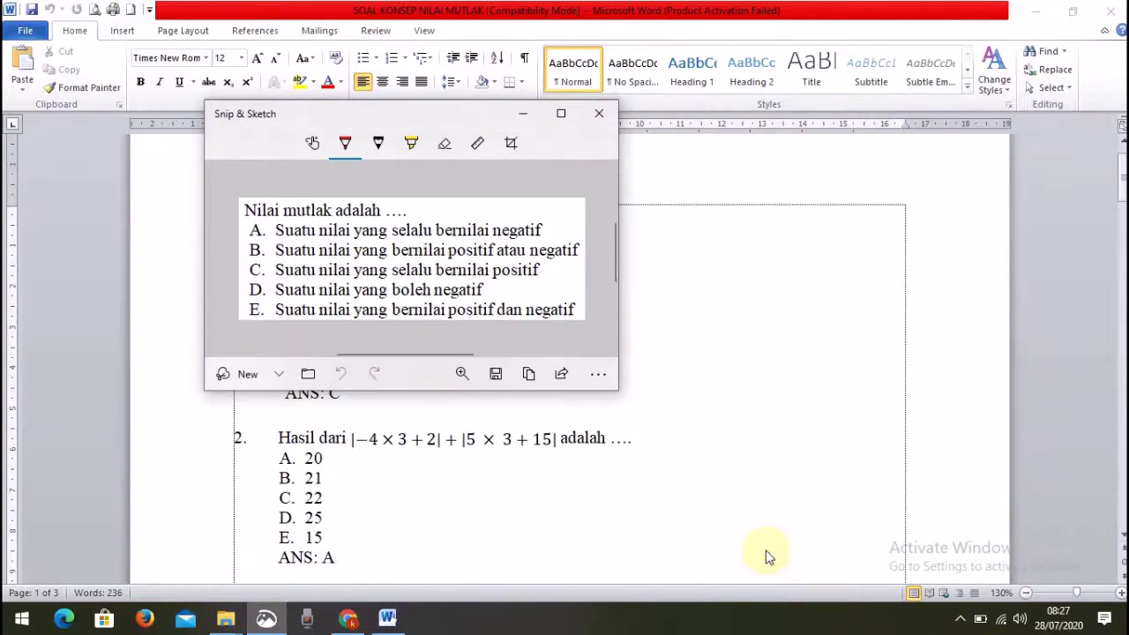
{"action": "left_click", "coordinate": [523, 113]}
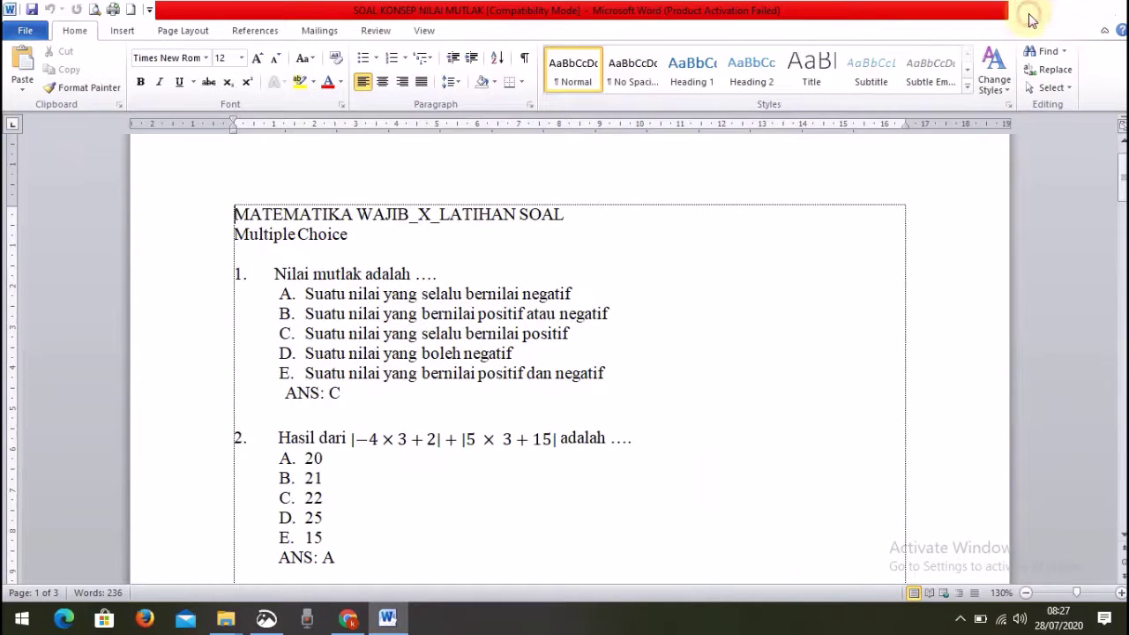
Step: Return to the quiz form in Chrome and insert the picture SOAL NO 1 from the computer into question SOAL NO 1
{"action": "left_click", "coordinate": [1032, 14]}
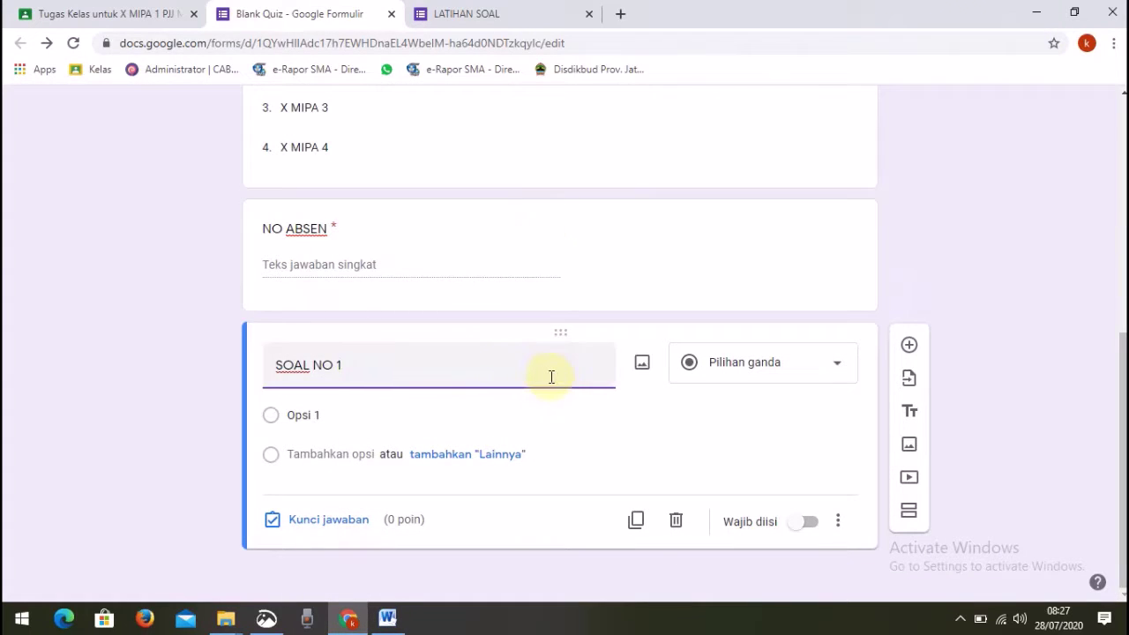
{"action": "left_click", "coordinate": [642, 365]}
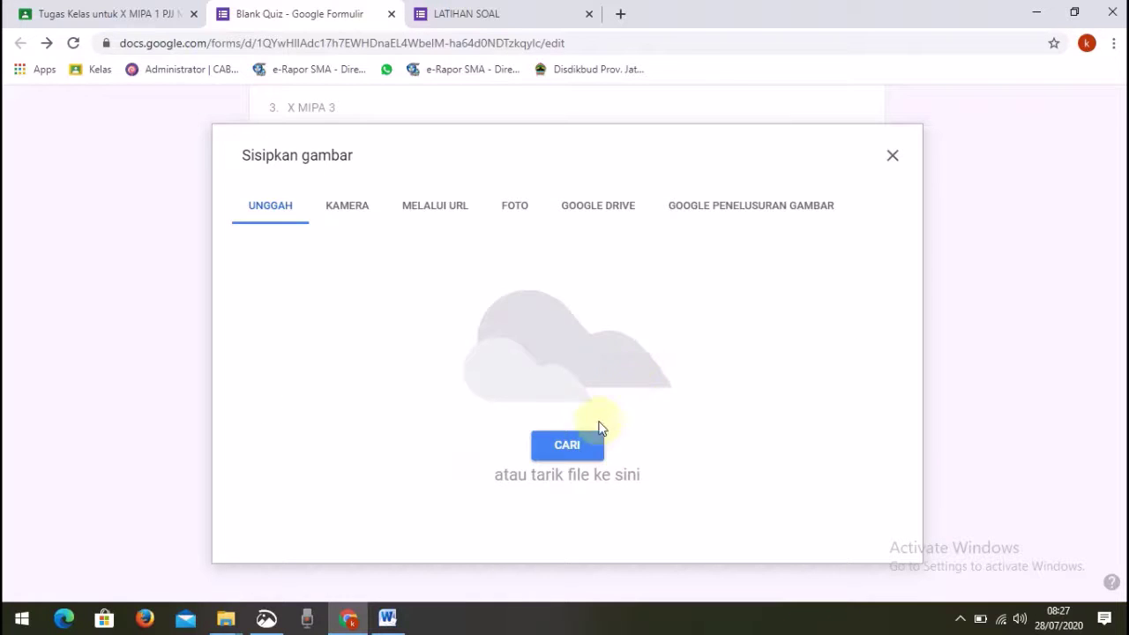
{"action": "left_click", "coordinate": [569, 448]}
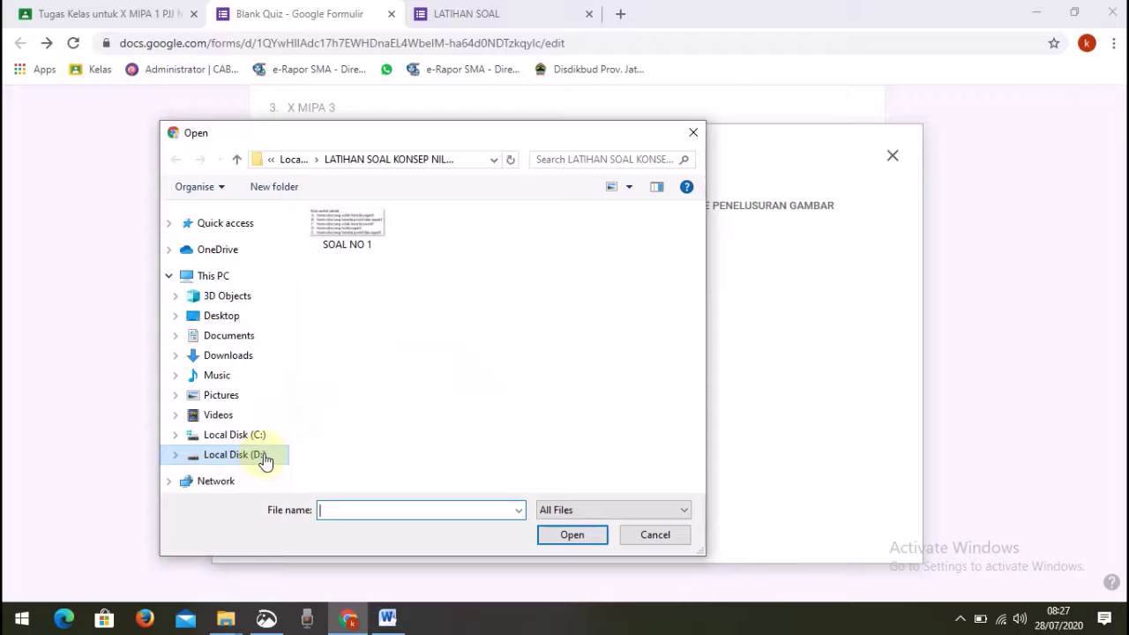
{"action": "left_click", "coordinate": [341, 226]}
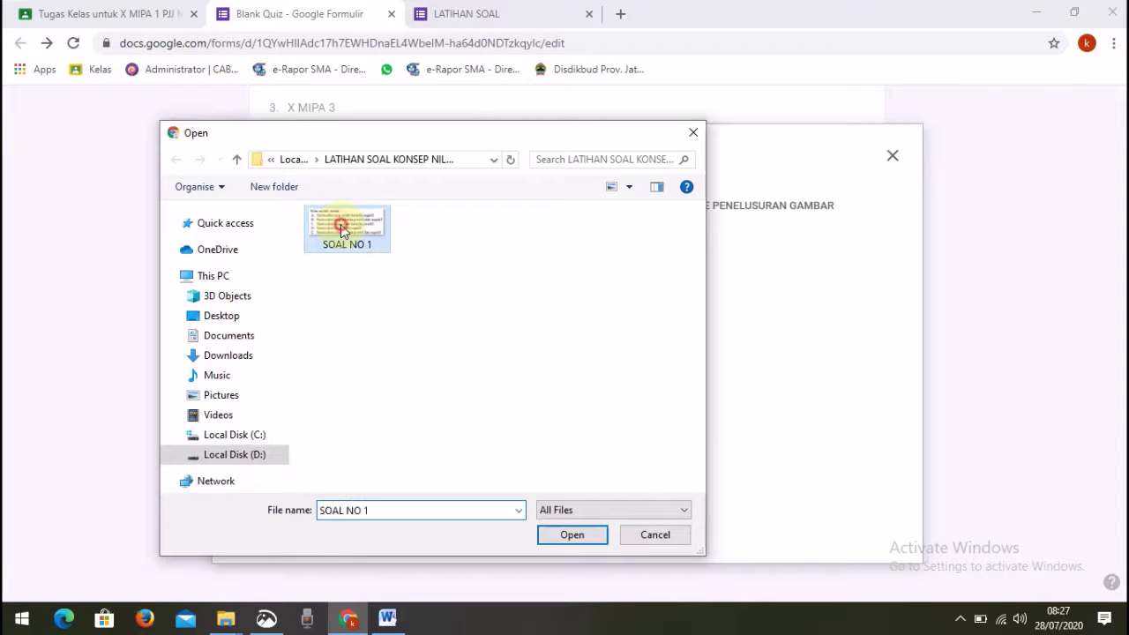
{"action": "left_click", "coordinate": [575, 538]}
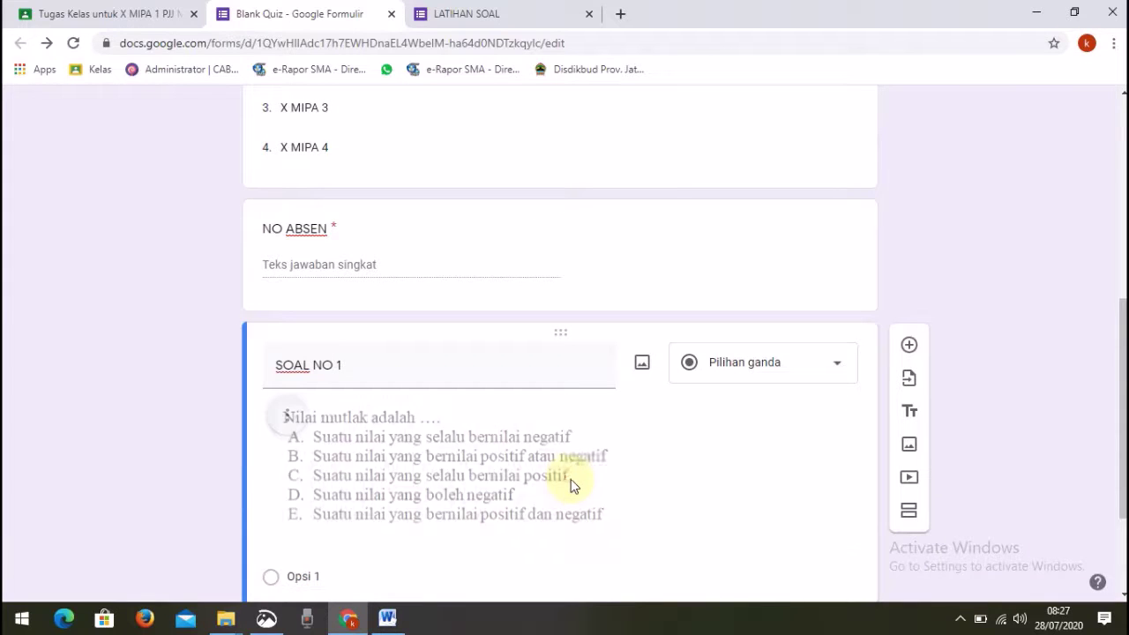
Step: Give question SOAL NO 1 the five answer options A, B, C, D and E
{"action": "scroll", "coordinate": [570, 481], "scroll_direction": "down", "scroll_amount": 2}
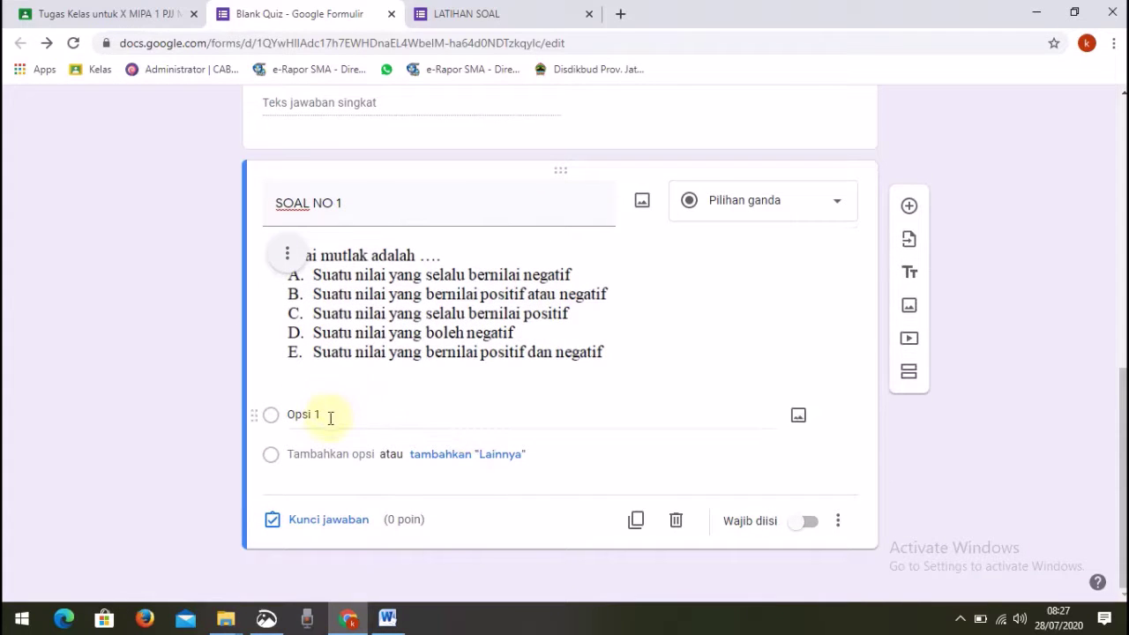
{"action": "left_click", "coordinate": [331, 419]}
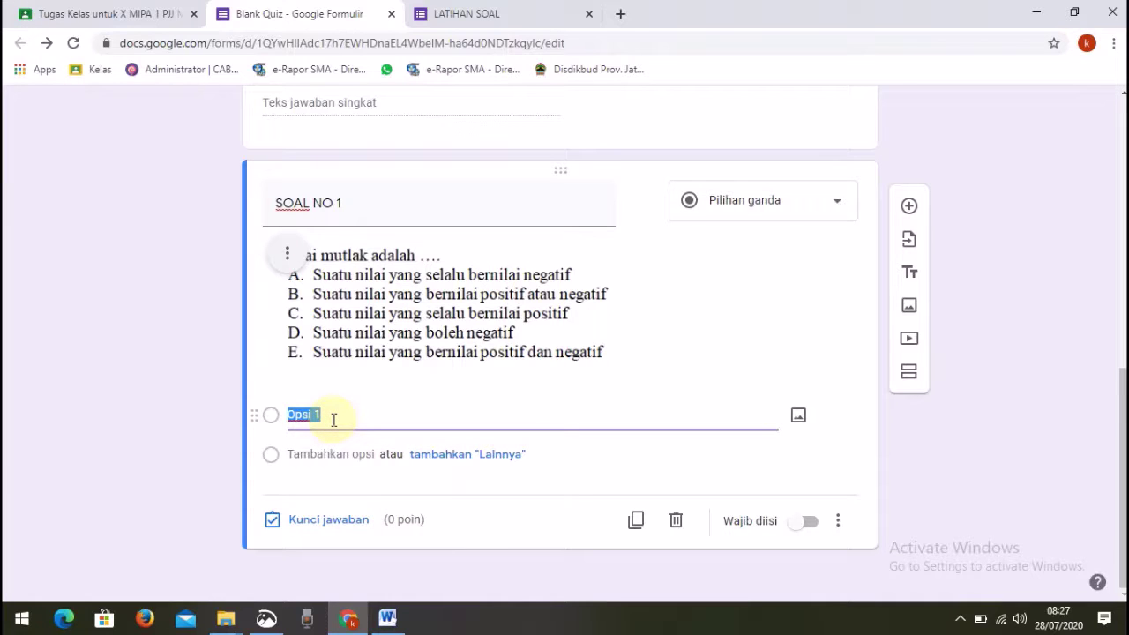
{"action": "type", "text": "A"}
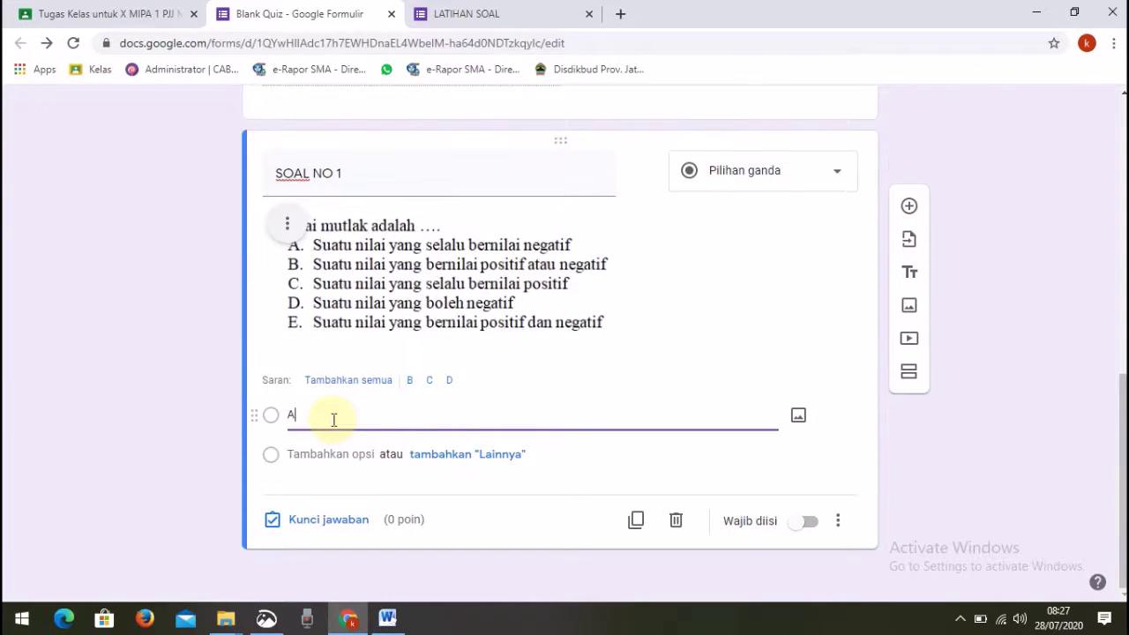
{"action": "key", "text": "Return"}
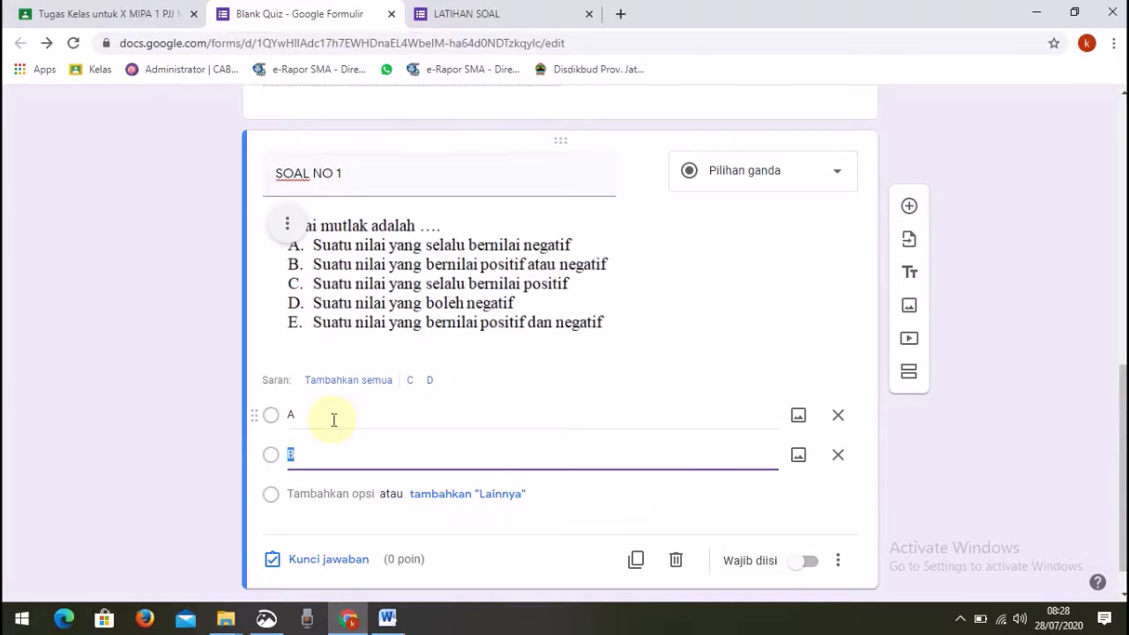
{"action": "key", "text": "Return"}
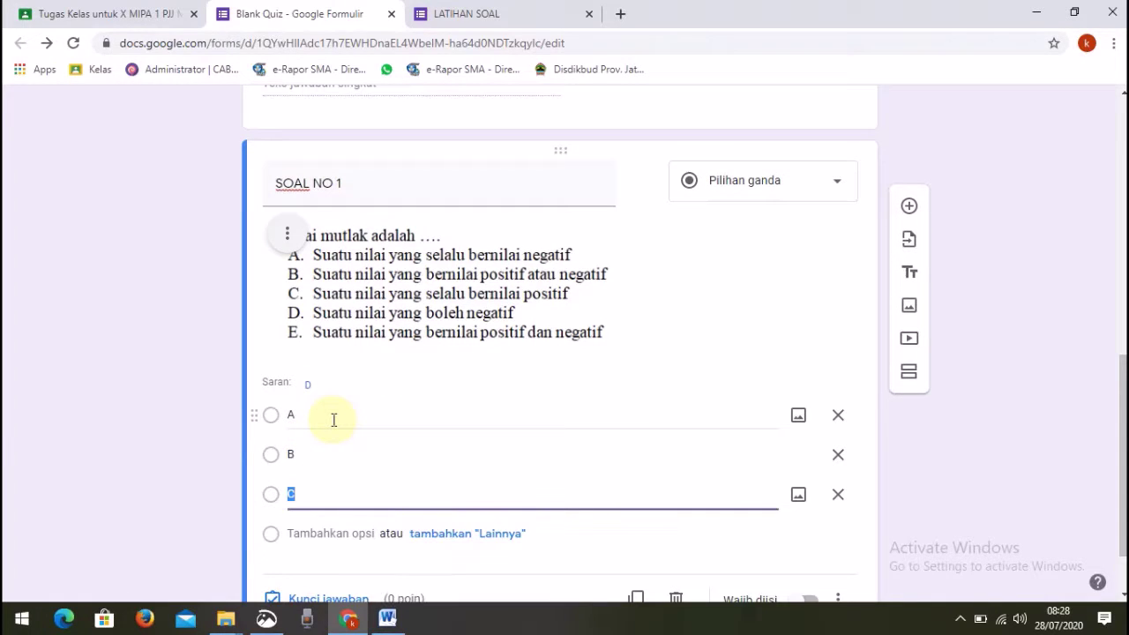
{"action": "key", "text": "Return"}
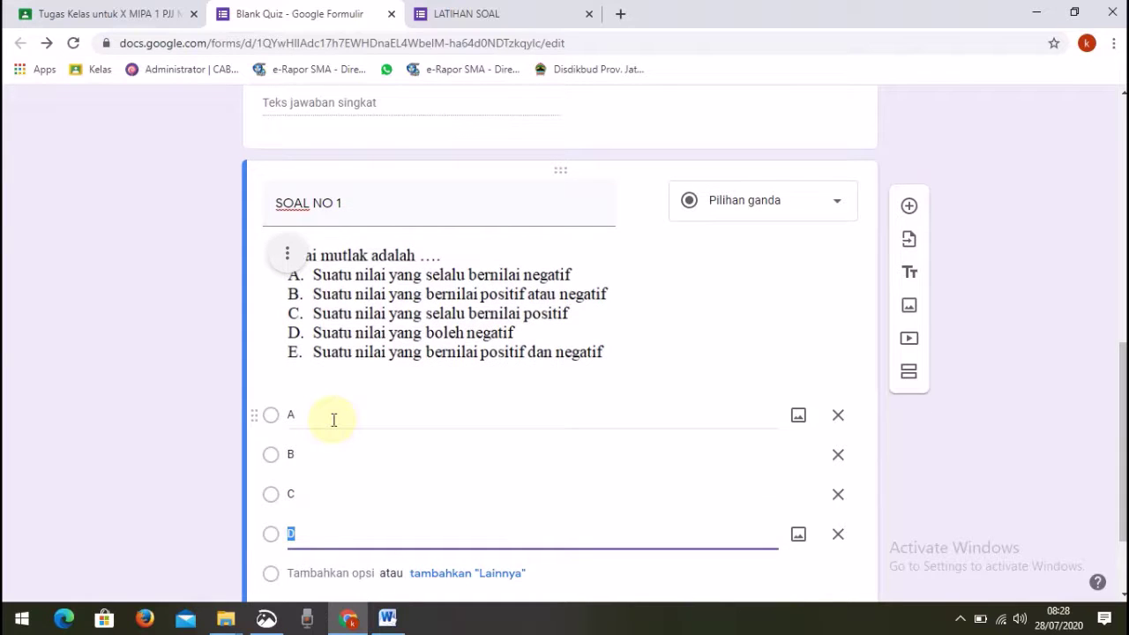
{"action": "key", "text": "Return"}
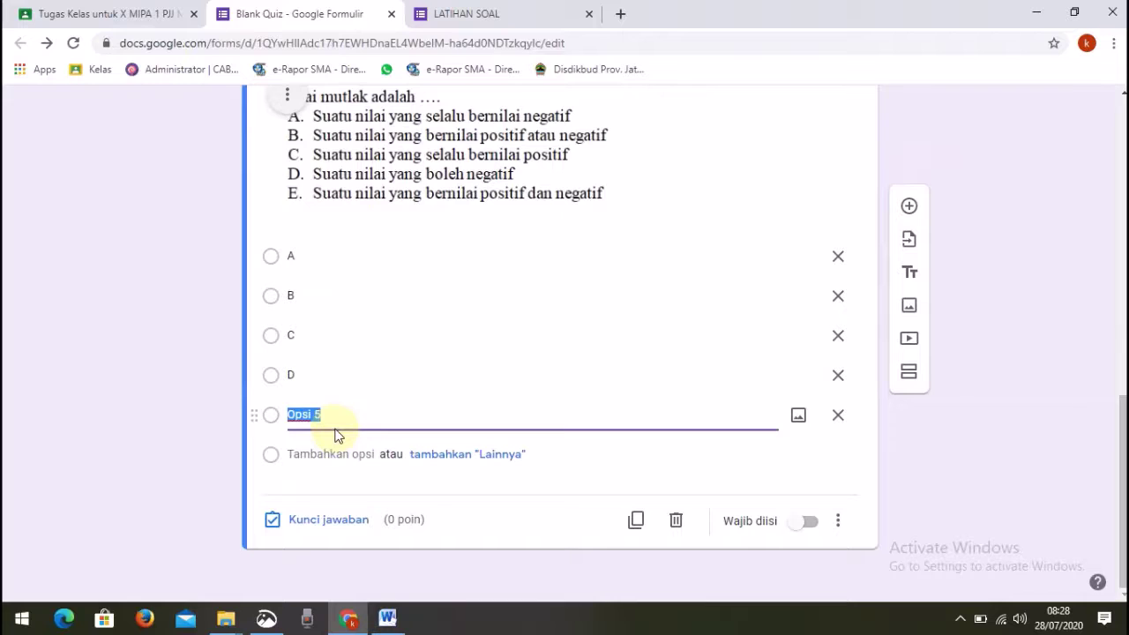
{"action": "type", "text": "e"}
{"action": "key", "text": "BackSpace"}
Step: Review the picture and options of question SOAL NO 1 and make the question required
{"action": "scroll", "coordinate": [411, 401], "scroll_direction": "up", "scroll_amount": 2}
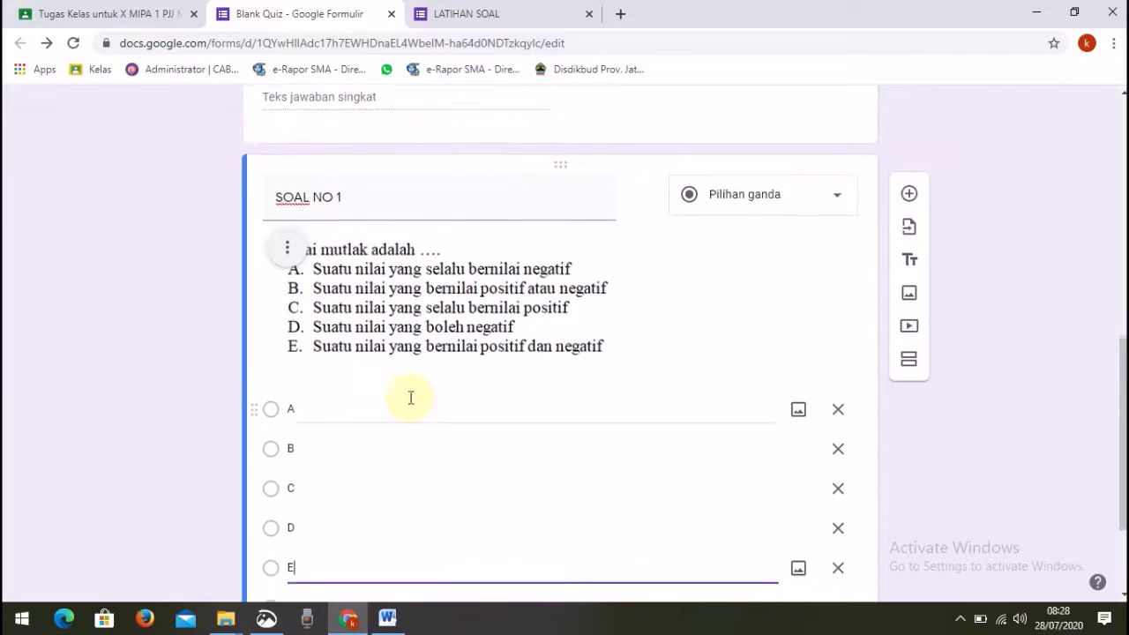
{"action": "scroll", "coordinate": [411, 398], "scroll_direction": "down", "scroll_amount": 1}
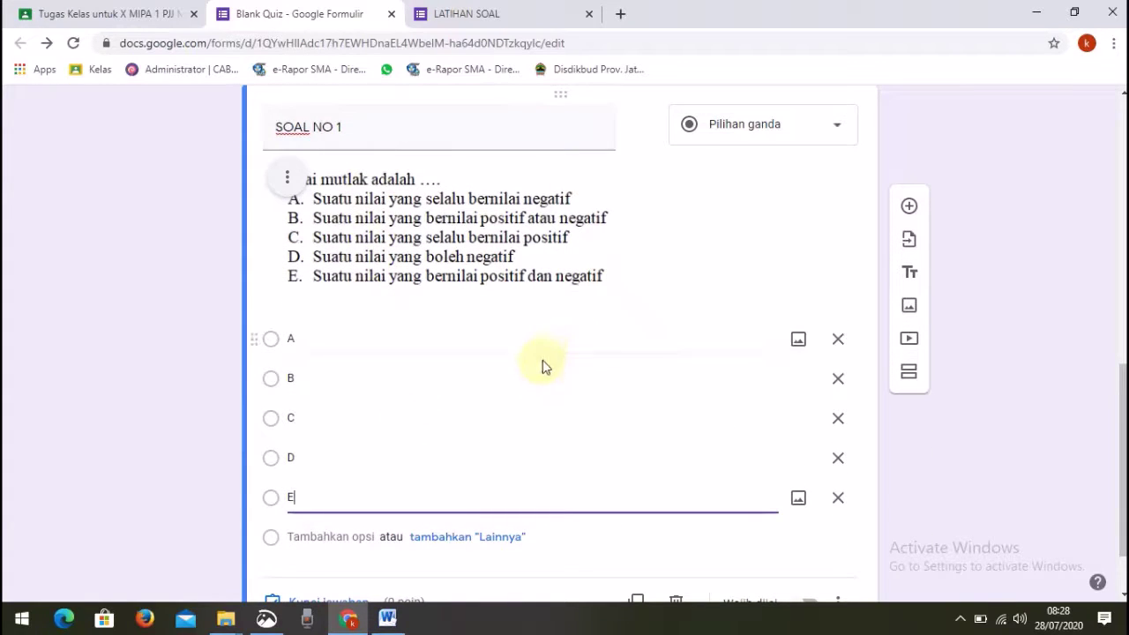
{"action": "scroll", "coordinate": [543, 366], "scroll_direction": "down", "scroll_amount": 1}
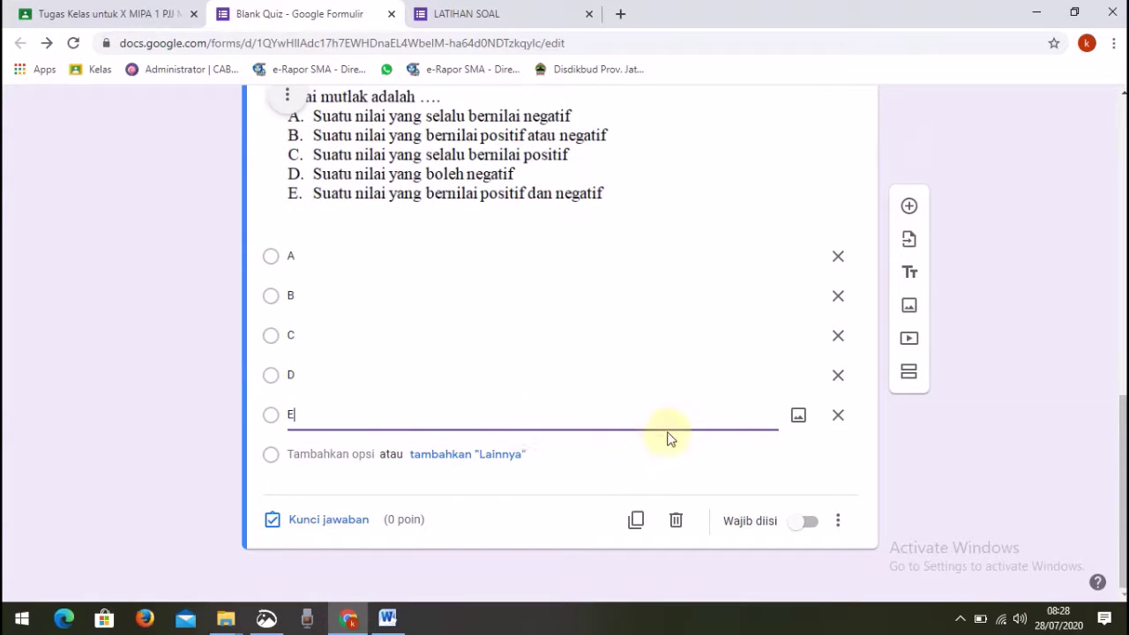
{"action": "scroll", "coordinate": [471, 284], "scroll_direction": "up", "scroll_amount": 1}
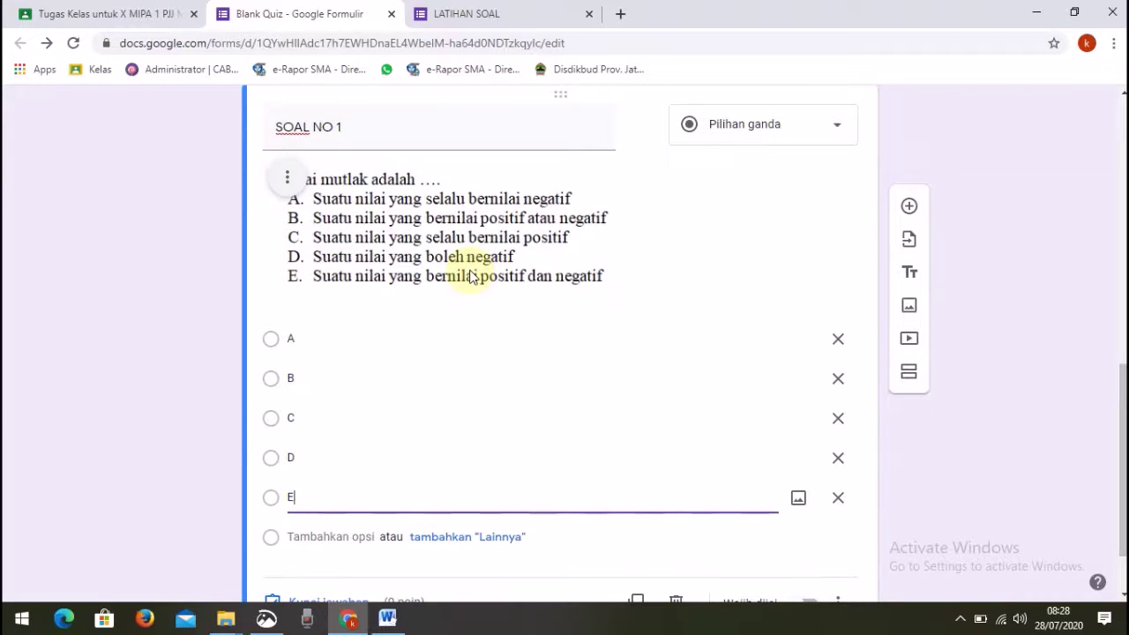
{"action": "scroll", "coordinate": [564, 335], "scroll_direction": "down", "scroll_amount": 1}
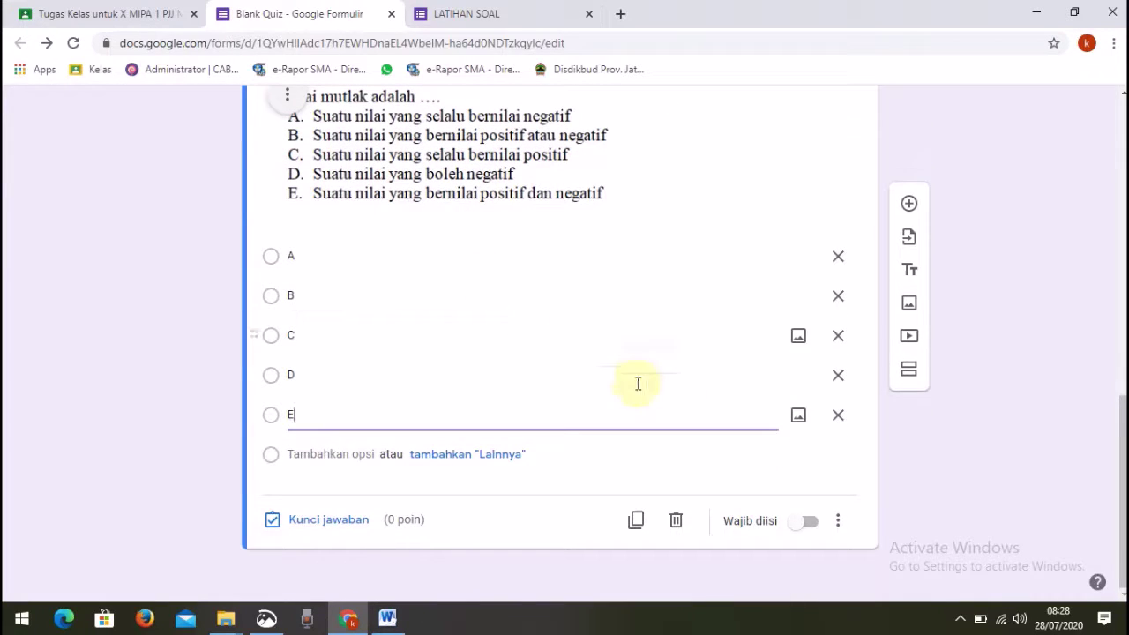
{"action": "left_click", "coordinate": [809, 525]}
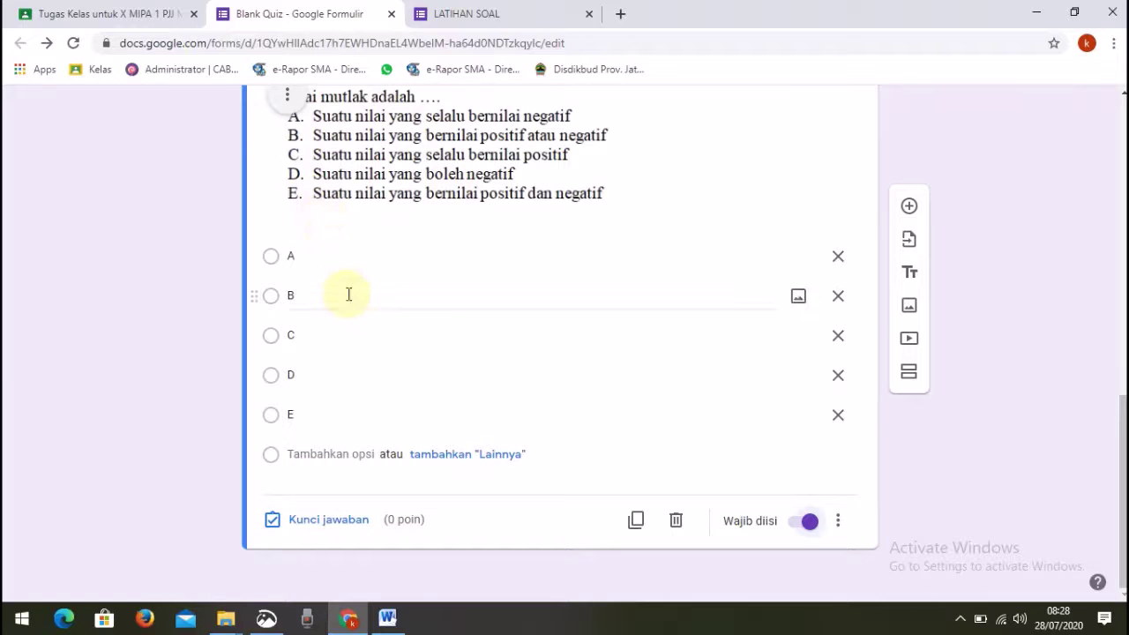
Step: Check question 1's answer in the Word document, and set the SOAL NO 1 answer key in the form to C with 10 points
{"action": "left_click", "coordinate": [388, 617]}
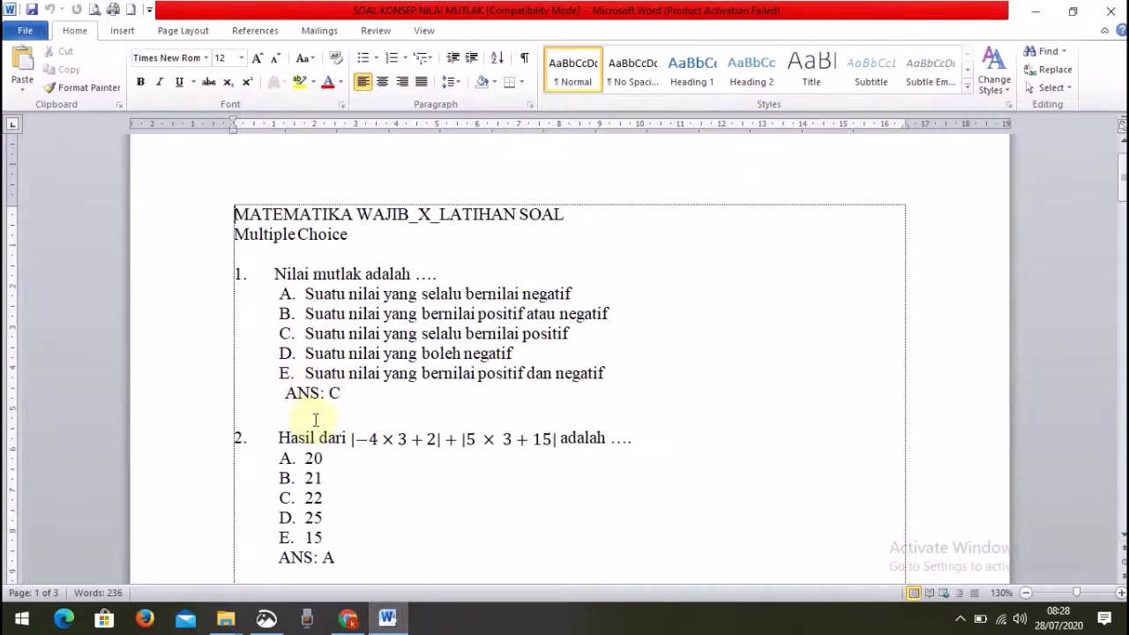
{"action": "left_click", "coordinate": [352, 621]}
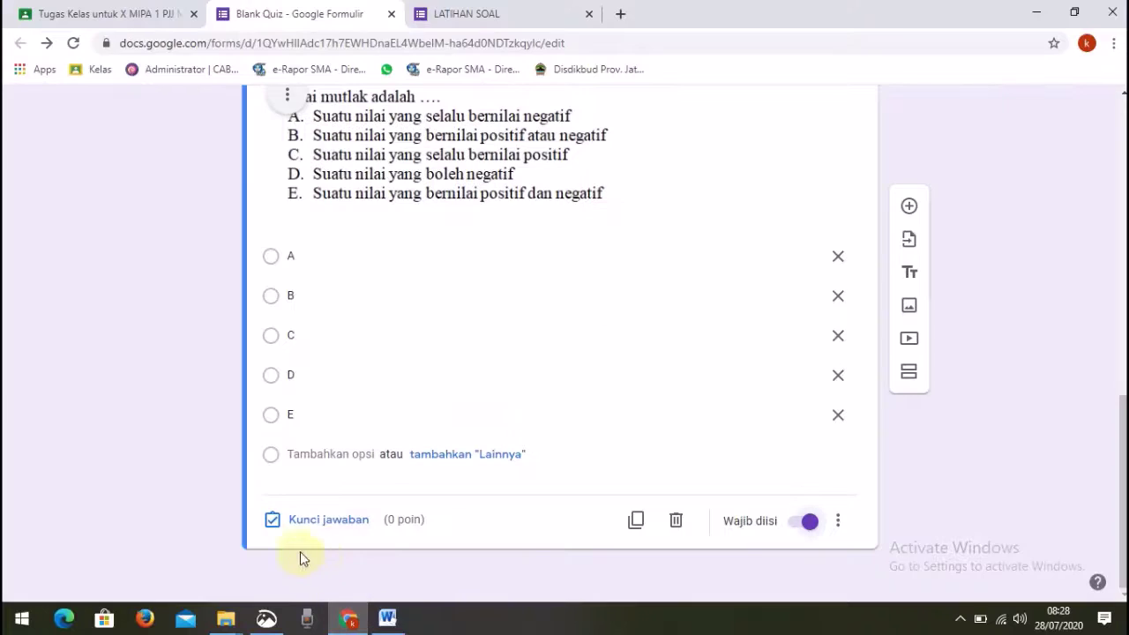
{"action": "left_click", "coordinate": [331, 520]}
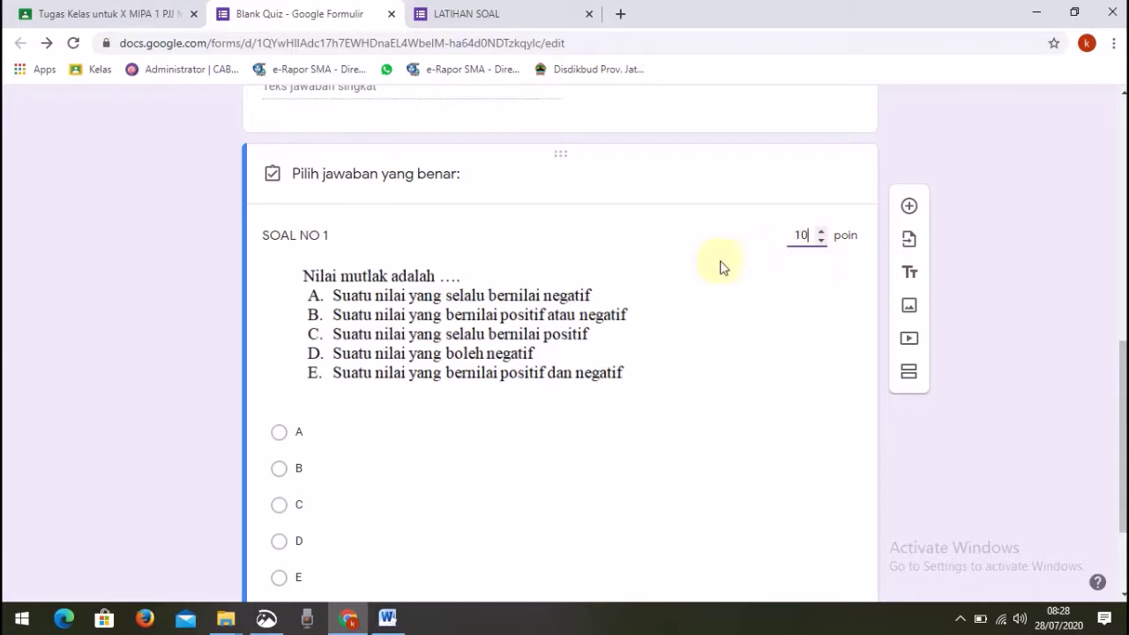
{"action": "scroll", "coordinate": [617, 308], "scroll_direction": "down", "scroll_amount": 1}
{"action": "scroll", "coordinate": [599, 319], "scroll_direction": "down", "scroll_amount": 1}
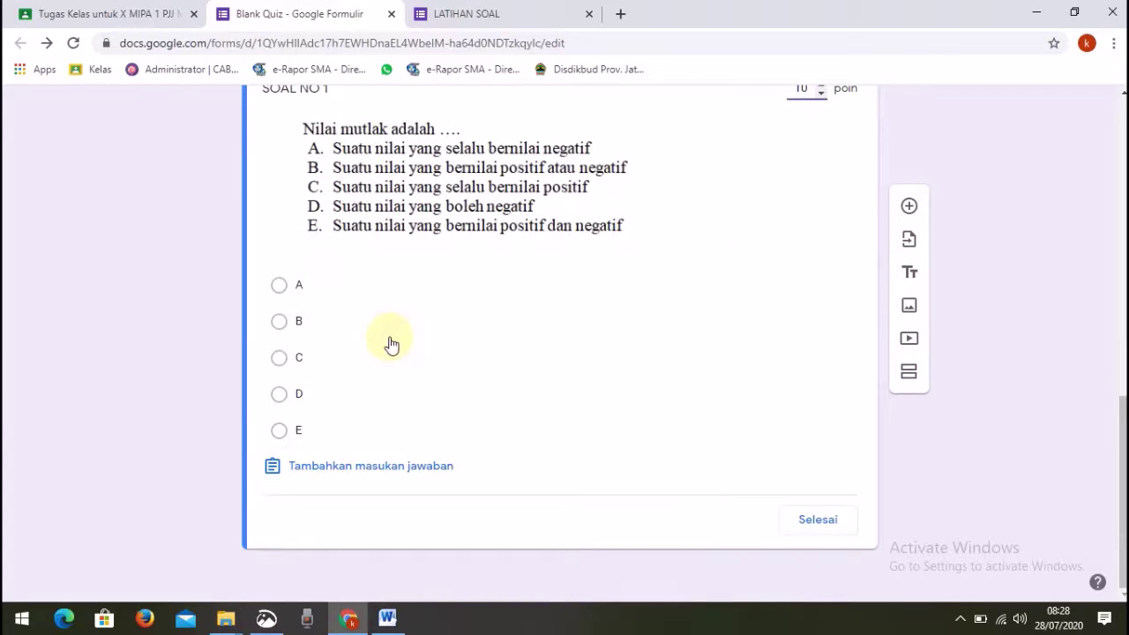
{"action": "left_click", "coordinate": [280, 361]}
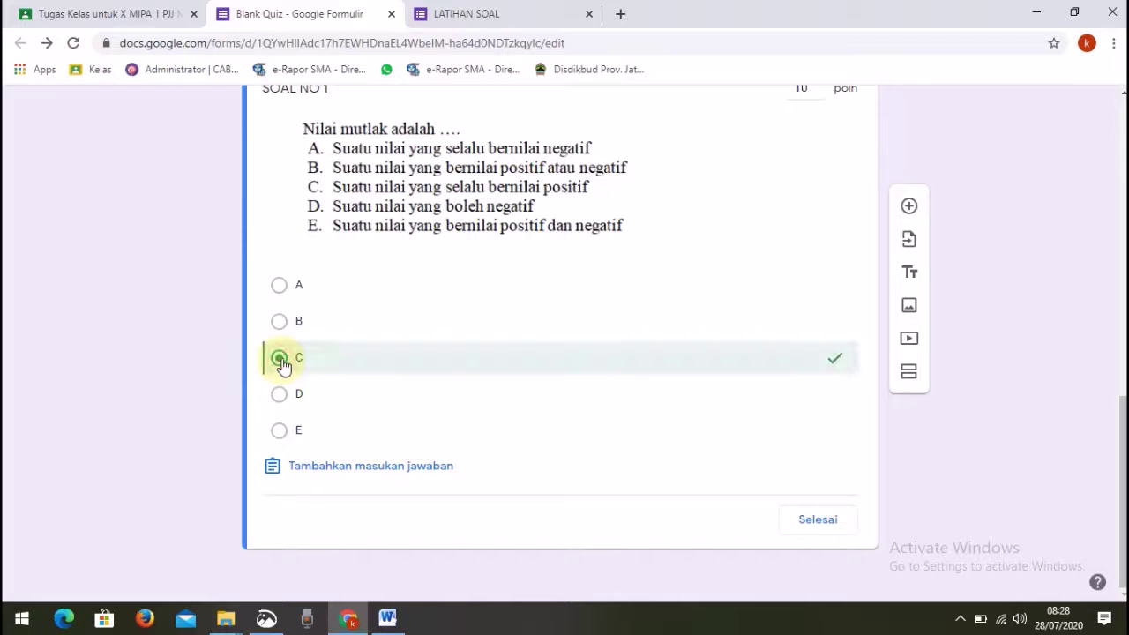
{"action": "scroll", "coordinate": [350, 360], "scroll_direction": "up", "scroll_amount": 1}
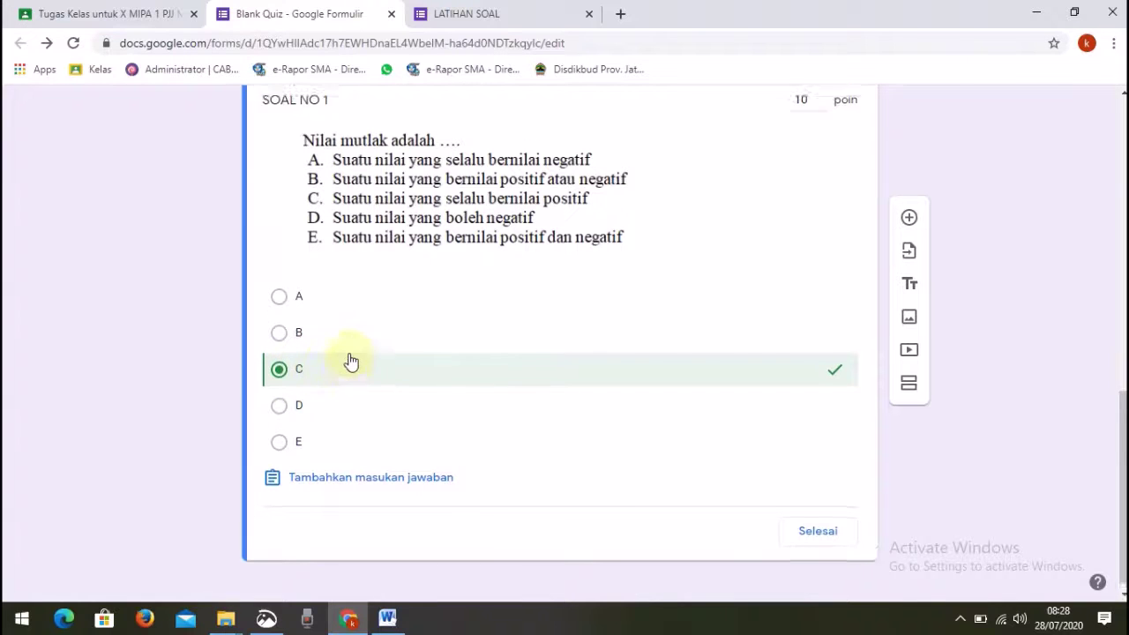
{"action": "scroll", "coordinate": [344, 353], "scroll_direction": "down", "scroll_amount": 1}
{"action": "scroll", "coordinate": [328, 340], "scroll_direction": "up", "scroll_amount": 2}
{"action": "scroll", "coordinate": [327, 336], "scroll_direction": "down", "scroll_amount": 2}
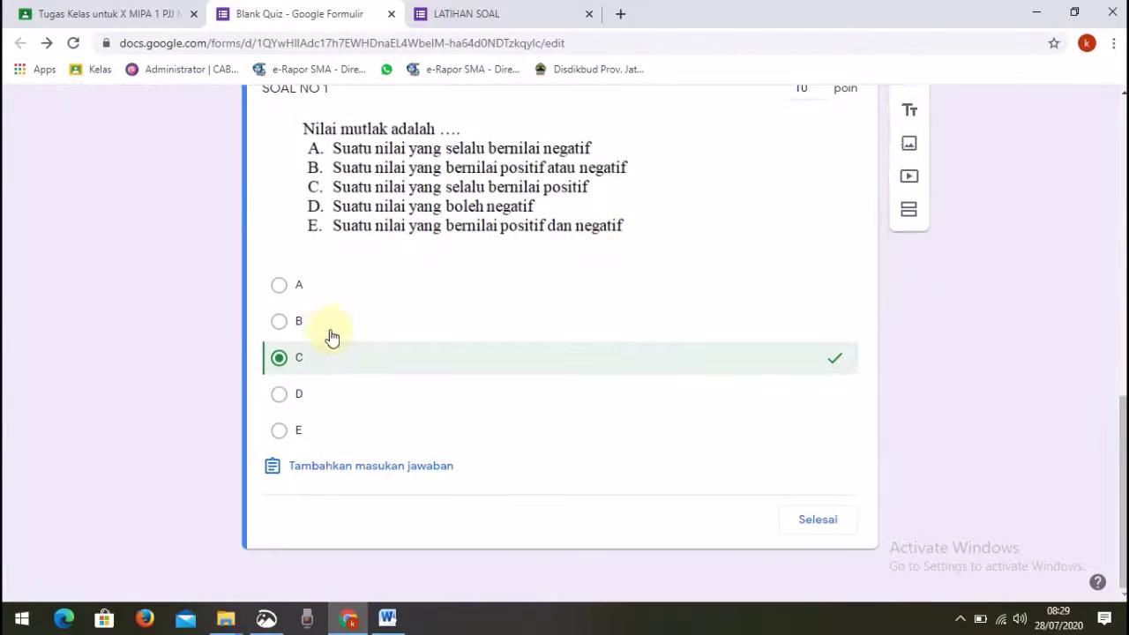
{"action": "left_click", "coordinate": [816, 523]}
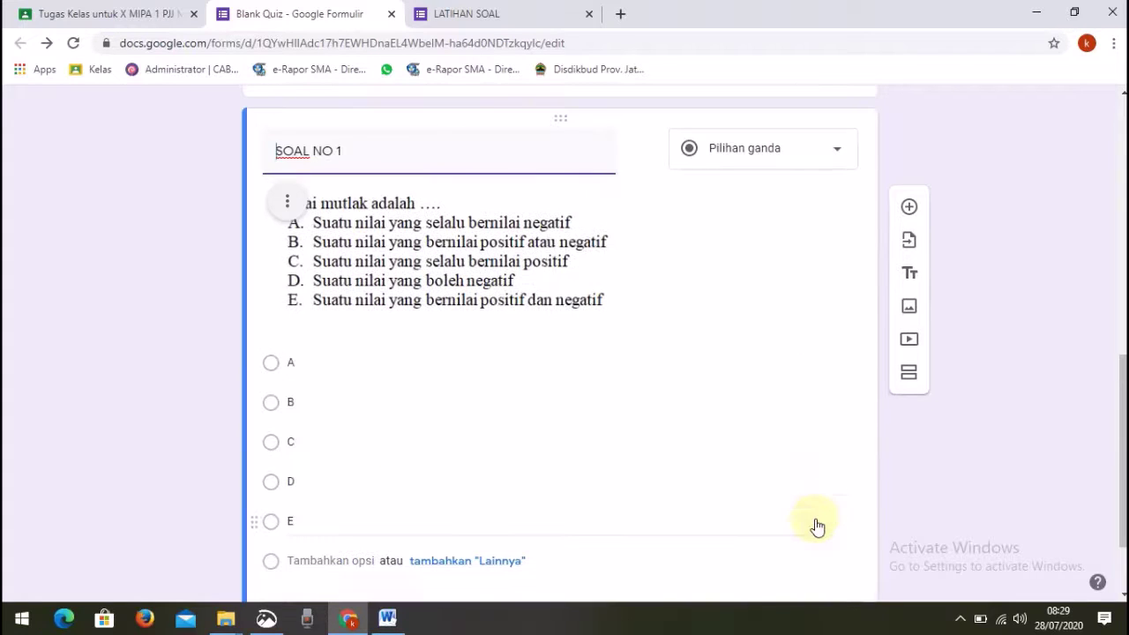
Step: Add a new multiple-choice question below SOAL NO 1 and title it "SOAL NO 2"
{"action": "scroll", "coordinate": [784, 502], "scroll_direction": "down", "scroll_amount": 1}
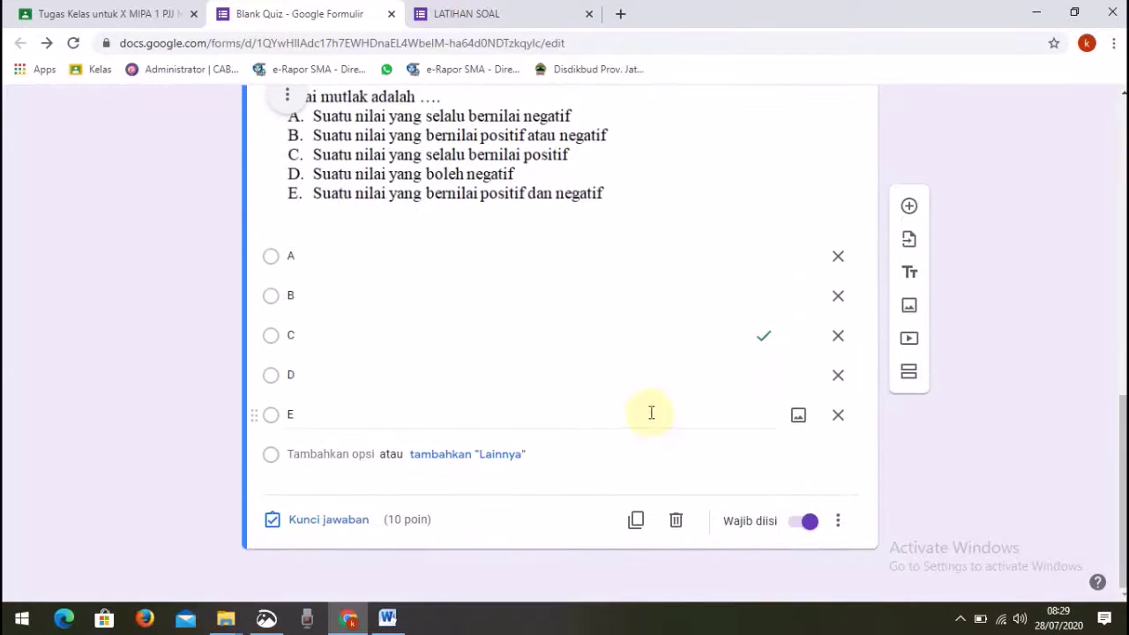
{"action": "scroll", "coordinate": [650, 416], "scroll_direction": "up", "scroll_amount": 5}
{"action": "scroll", "coordinate": [380, 476], "scroll_direction": "down", "scroll_amount": 3}
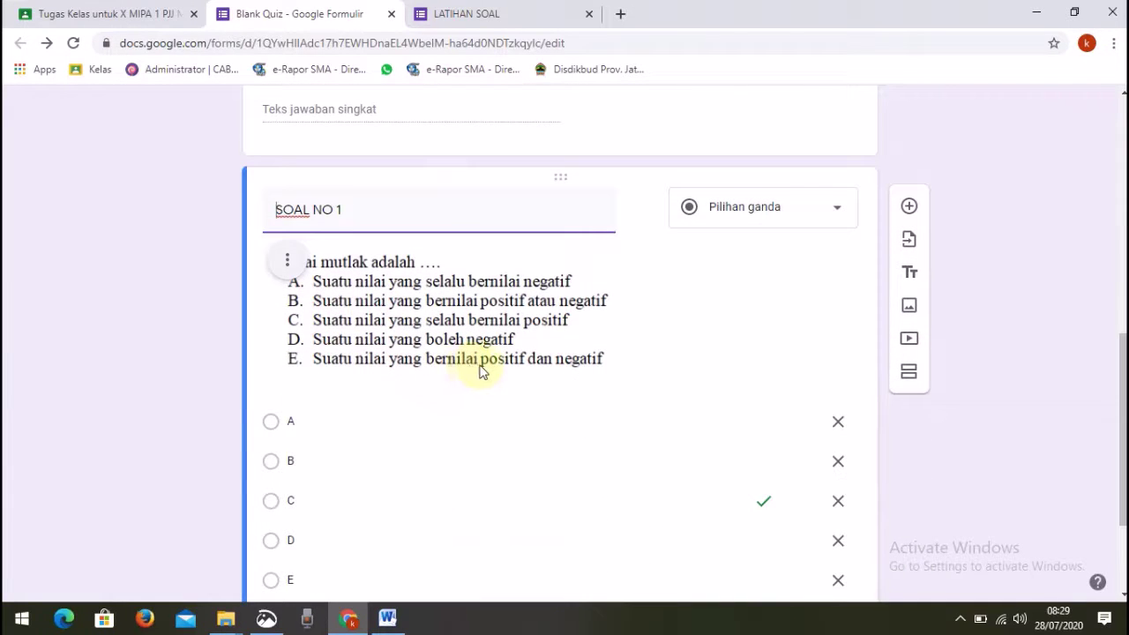
{"action": "scroll", "coordinate": [492, 371], "scroll_direction": "down", "scroll_amount": 1}
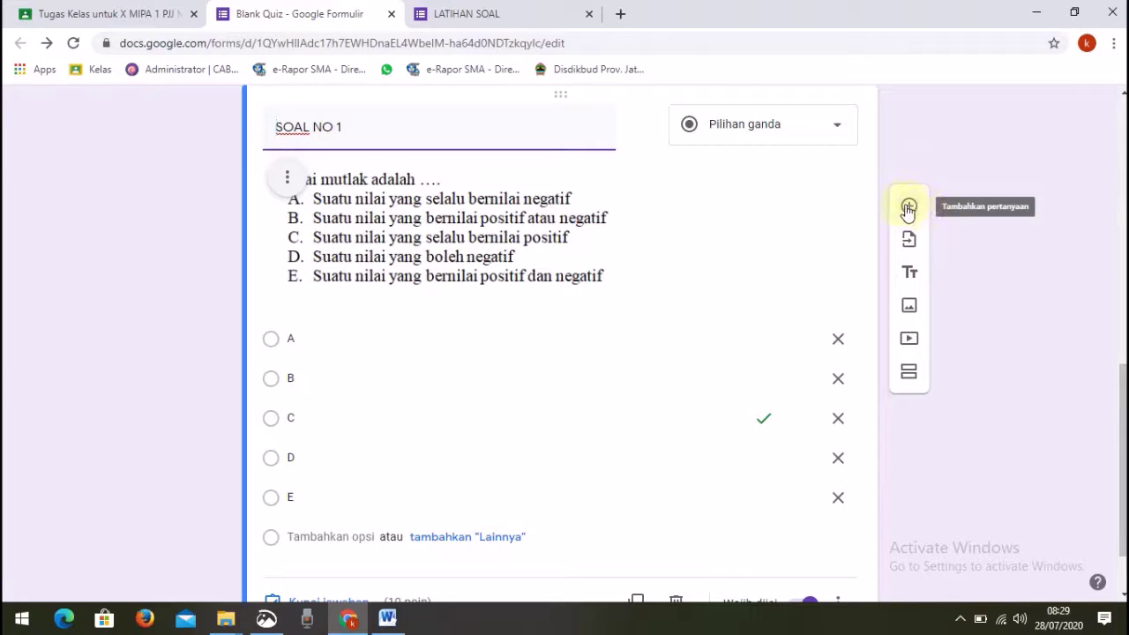
{"action": "left_click", "coordinate": [912, 208]}
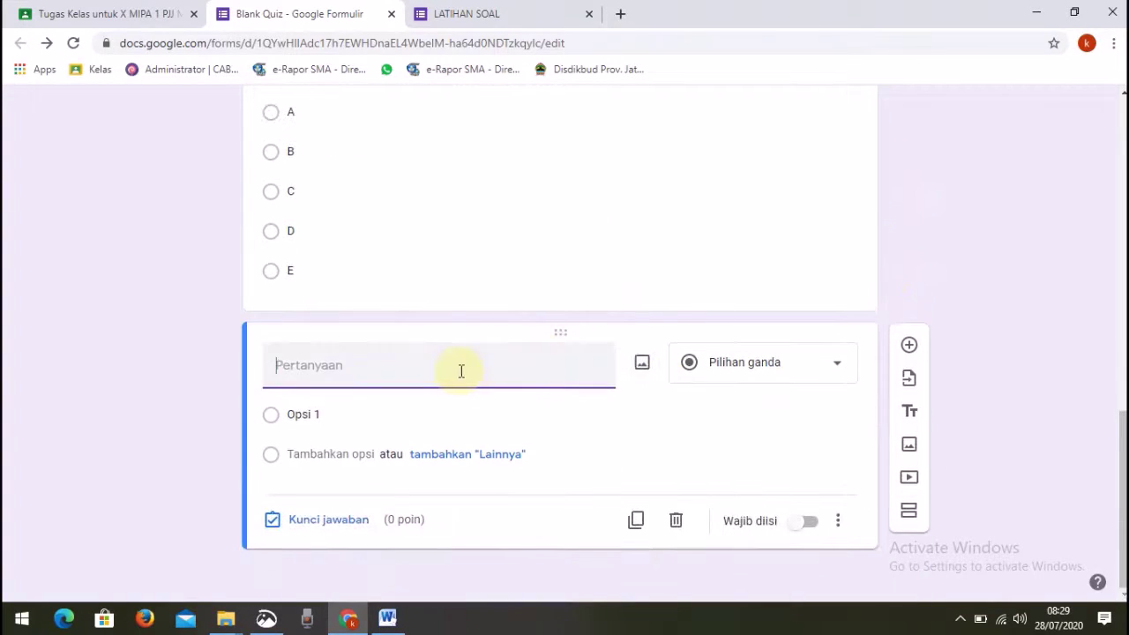
{"action": "type", "text": "SOAL NO 2"}
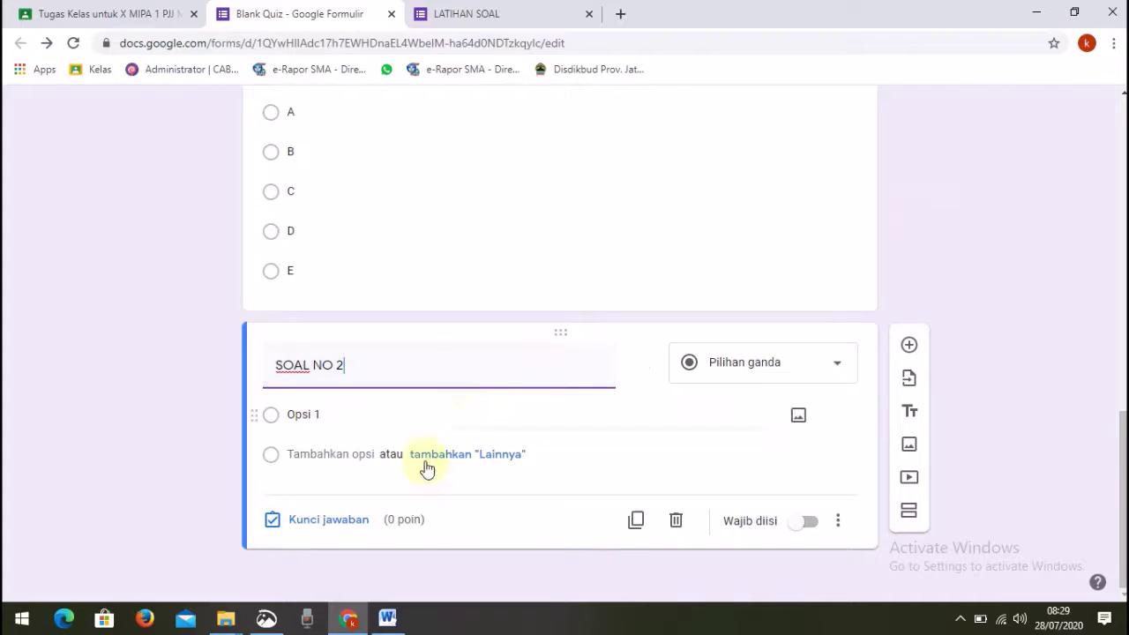
Step: Find question 2 in the Word document and capture its text with options A–E as a new rectangular snip, leaving out the answer line
{"action": "left_click", "coordinate": [388, 620]}
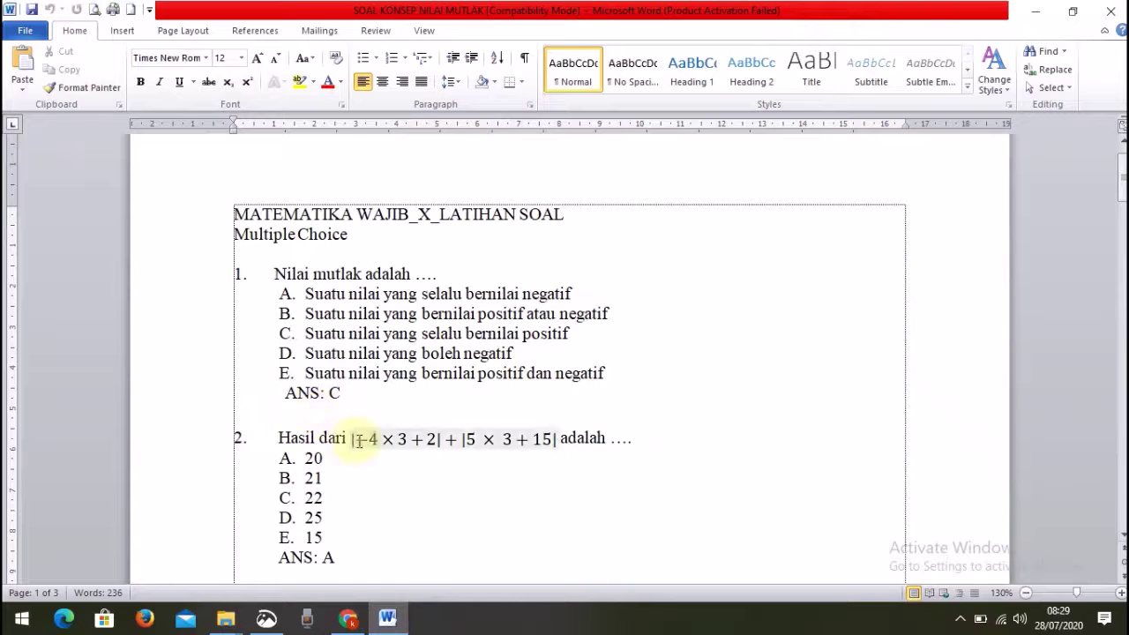
{"action": "scroll", "coordinate": [294, 436], "scroll_direction": "down", "scroll_amount": 2}
{"action": "scroll", "coordinate": [303, 350], "scroll_direction": "down", "scroll_amount": 3}
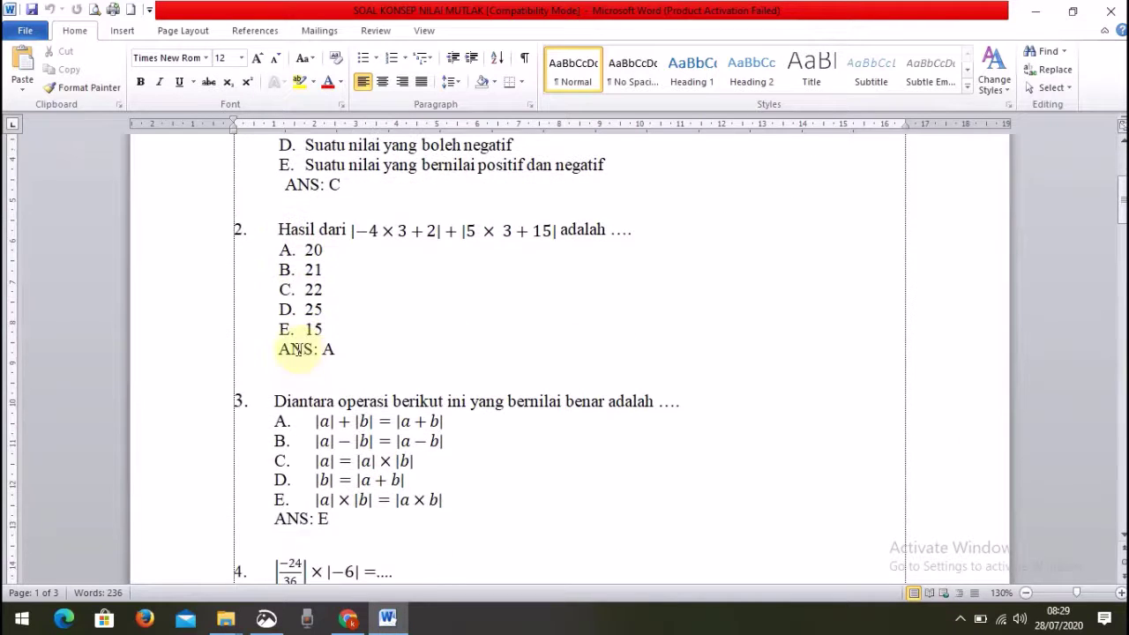
{"action": "scroll", "coordinate": [298, 350], "scroll_direction": "down", "scroll_amount": 1}
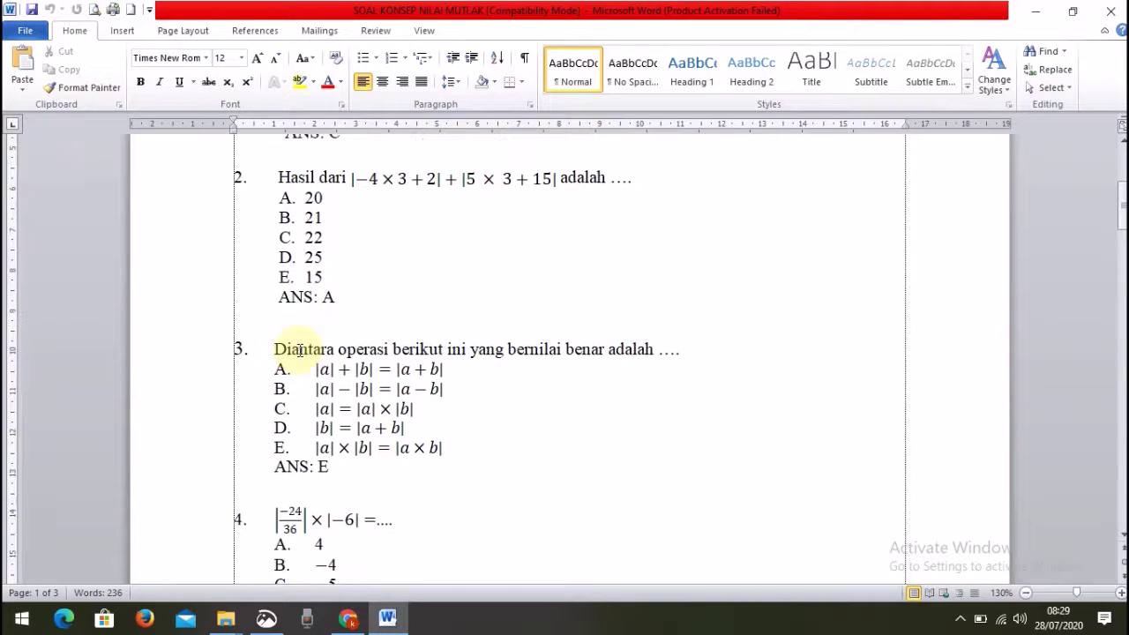
{"action": "left_click", "coordinate": [304, 616]}
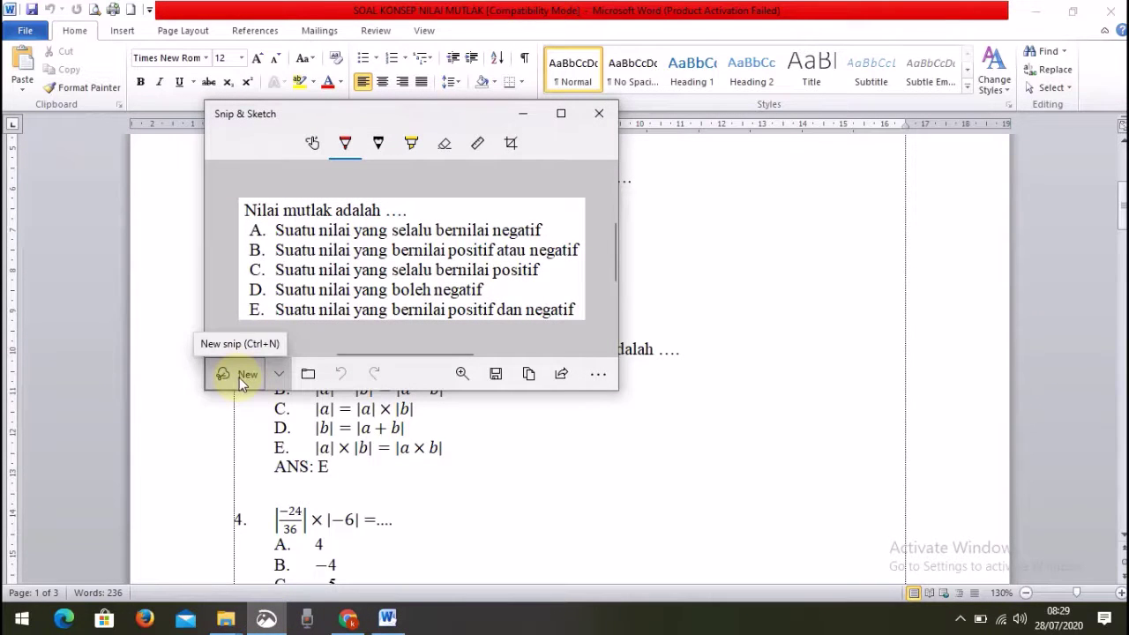
{"action": "left_click", "coordinate": [239, 377]}
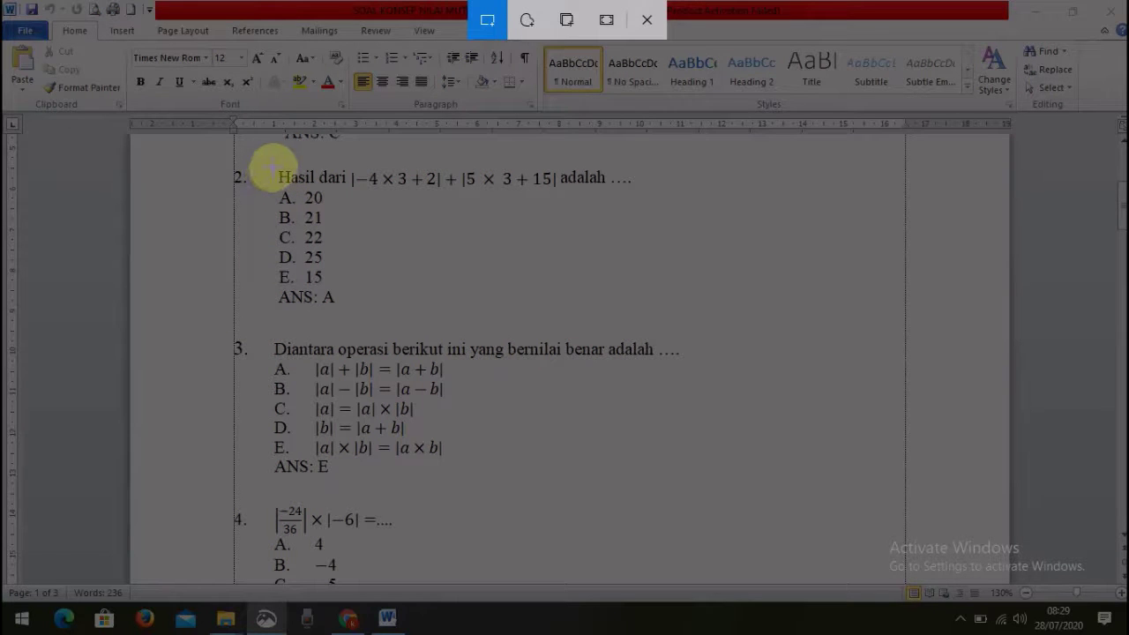
{"action": "mouse_move", "coordinate": [273, 166]}
{"action": "left_mouse_down"}
{"action": "mouse_move", "coordinate": [486, 252]}
{"action": "mouse_move", "coordinate": [625, 265]}
{"action": "mouse_move", "coordinate": [636, 285]}
{"action": "left_mouse_up"}
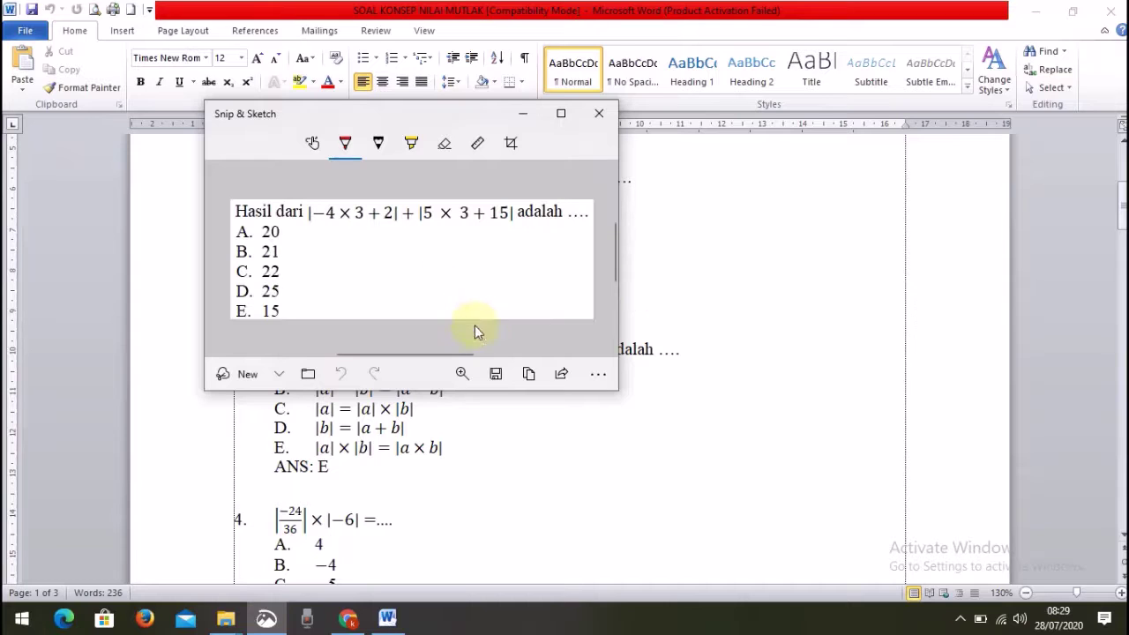
Step: Save the snip of question 2 as a PNG named "SOAL NO 2" in the LATIHAN SOAL KONSEP NILAI MUTLAK folder
{"action": "left_click", "coordinate": [496, 373]}
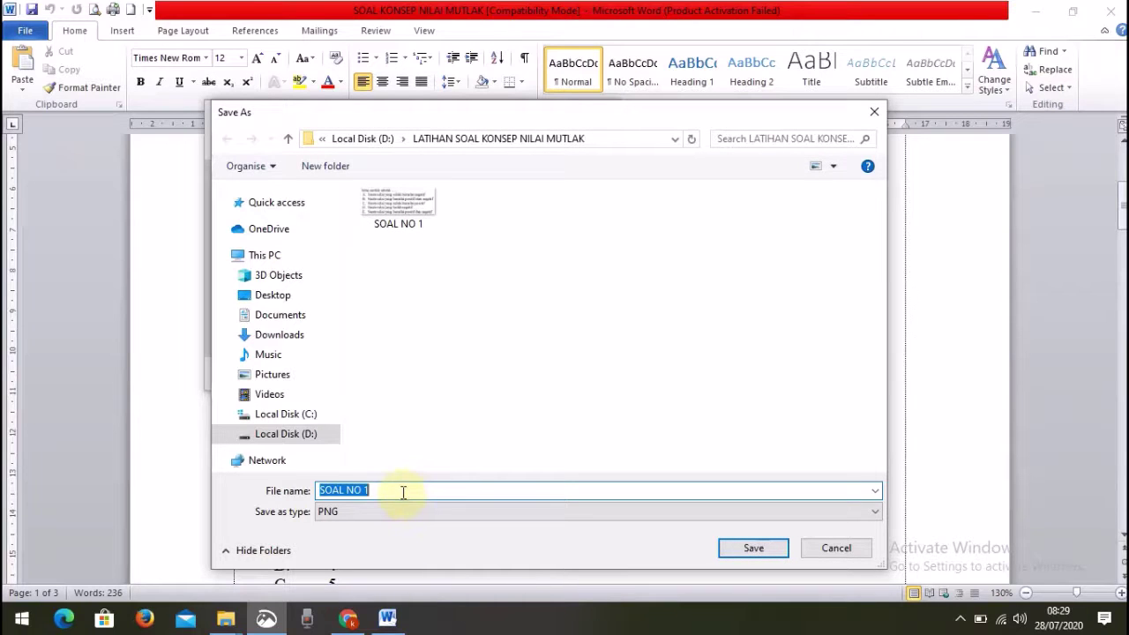
{"action": "left_click", "coordinate": [402, 491]}
{"action": "key", "text": "BackSpace"}
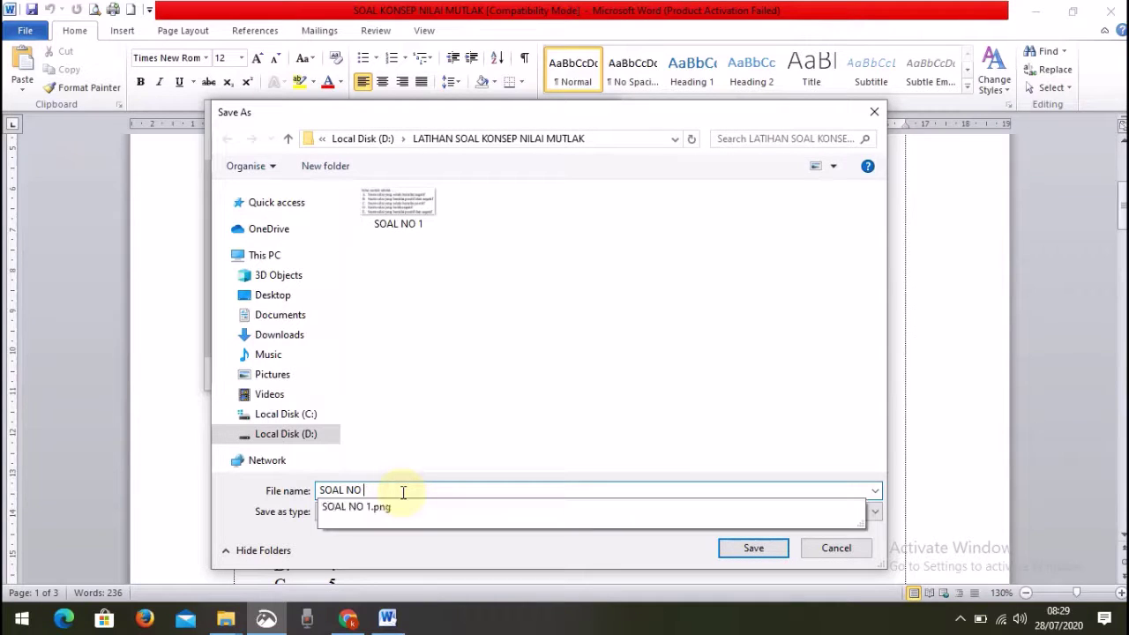
{"action": "type", "text": "2"}
{"action": "left_click", "coordinate": [751, 549]}
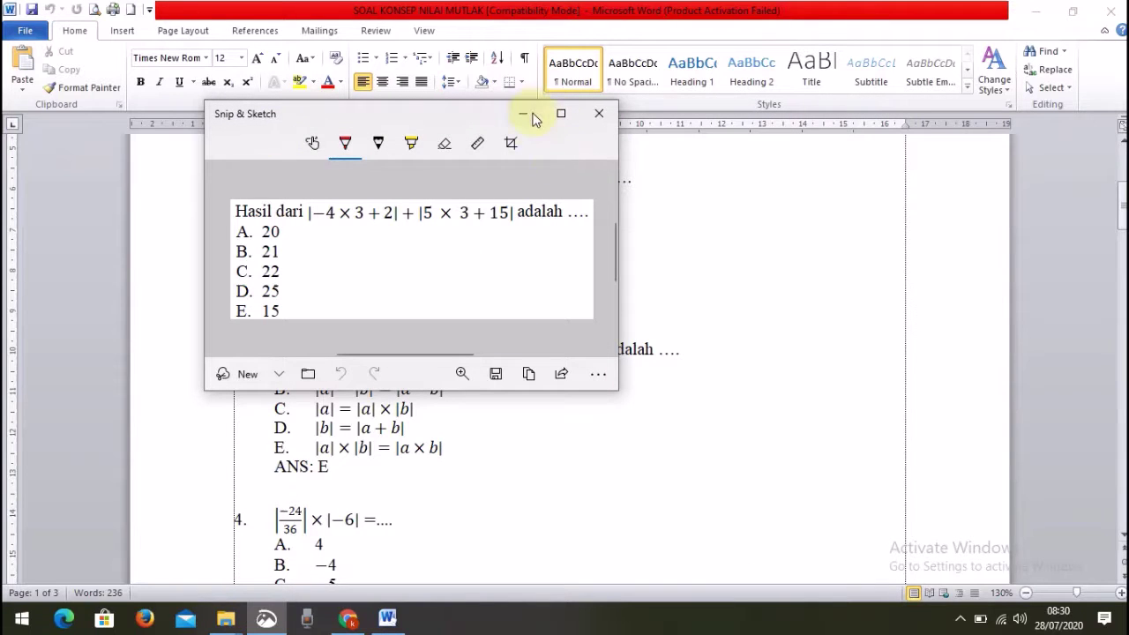
Step: Return to the form in Chrome and upload the image SOAL NO 2 into the question titled SOAL NO 2
{"action": "left_click", "coordinate": [351, 621]}
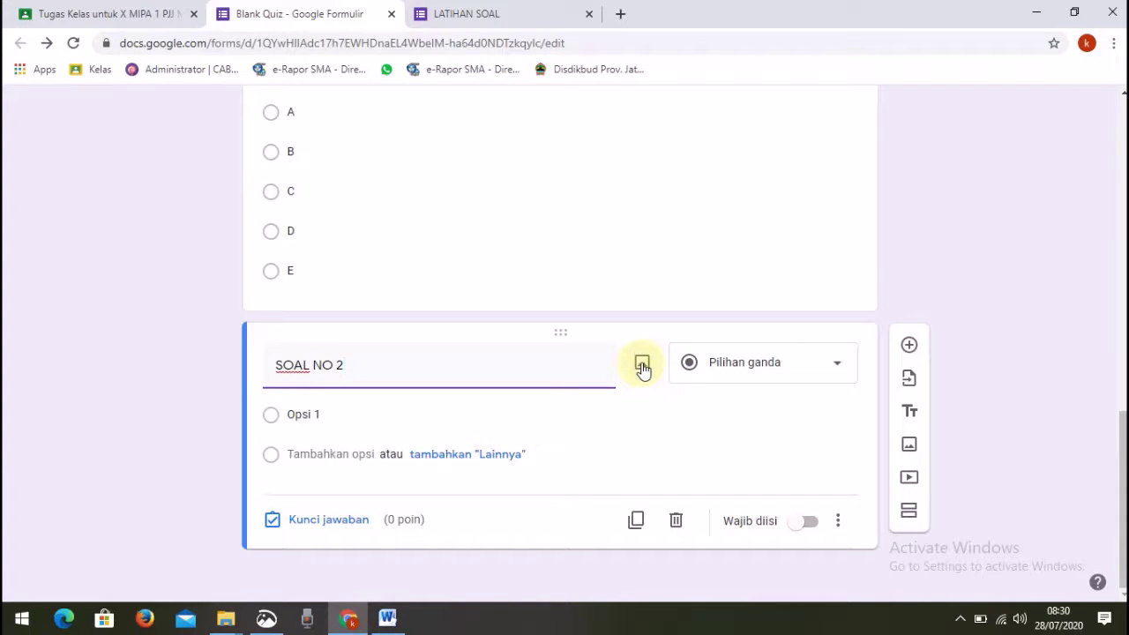
{"action": "left_click", "coordinate": [643, 367]}
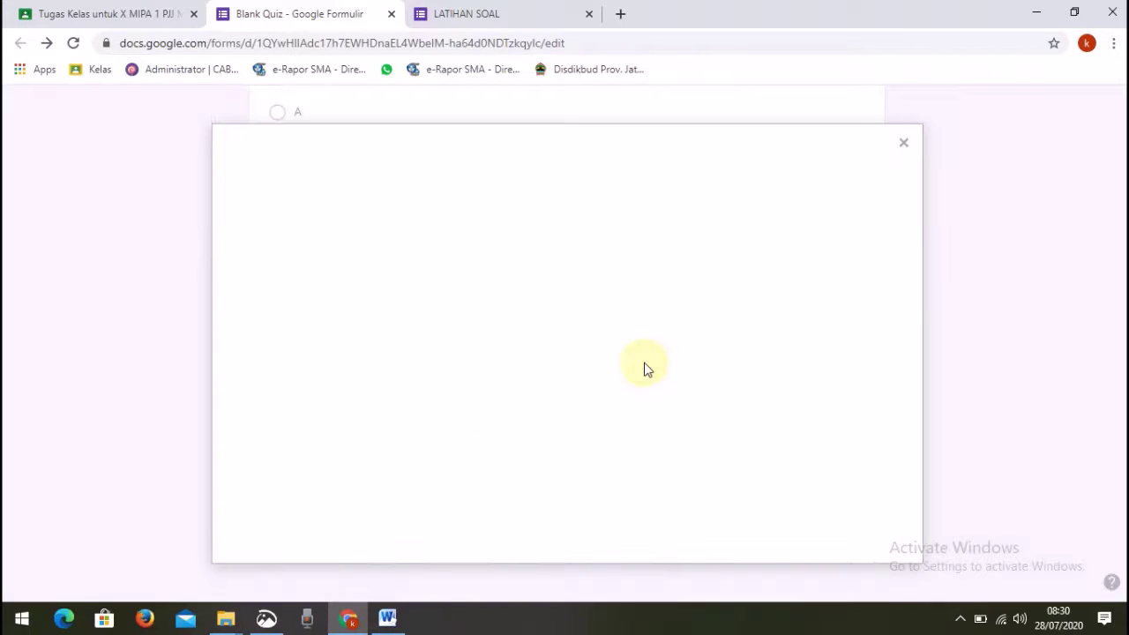
{"action": "left_click", "coordinate": [584, 450]}
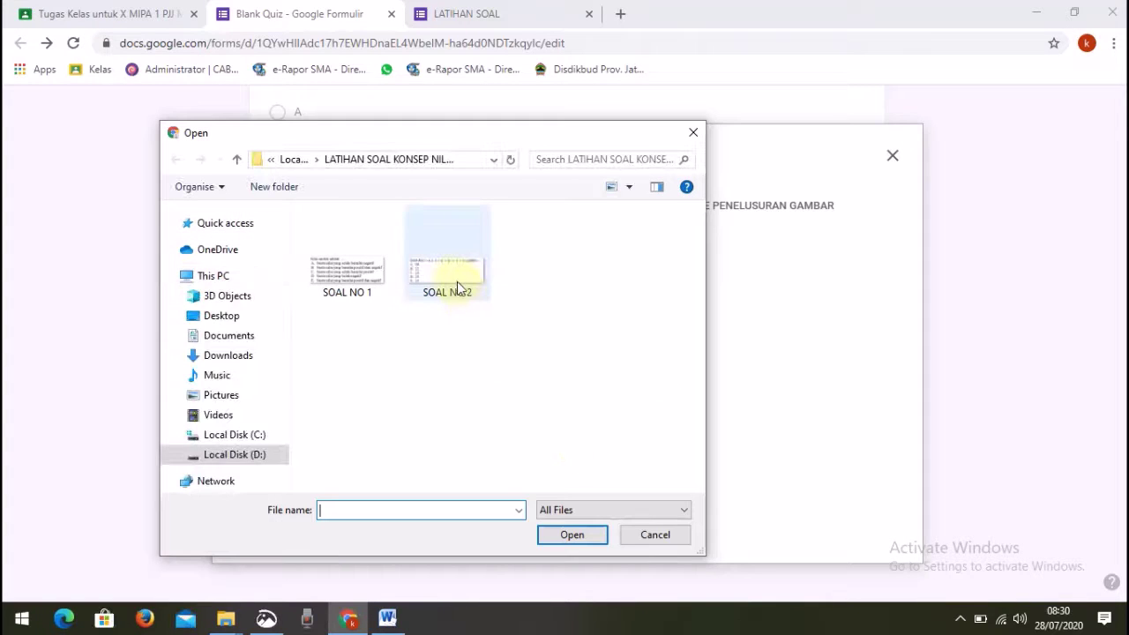
{"action": "left_click", "coordinate": [455, 277]}
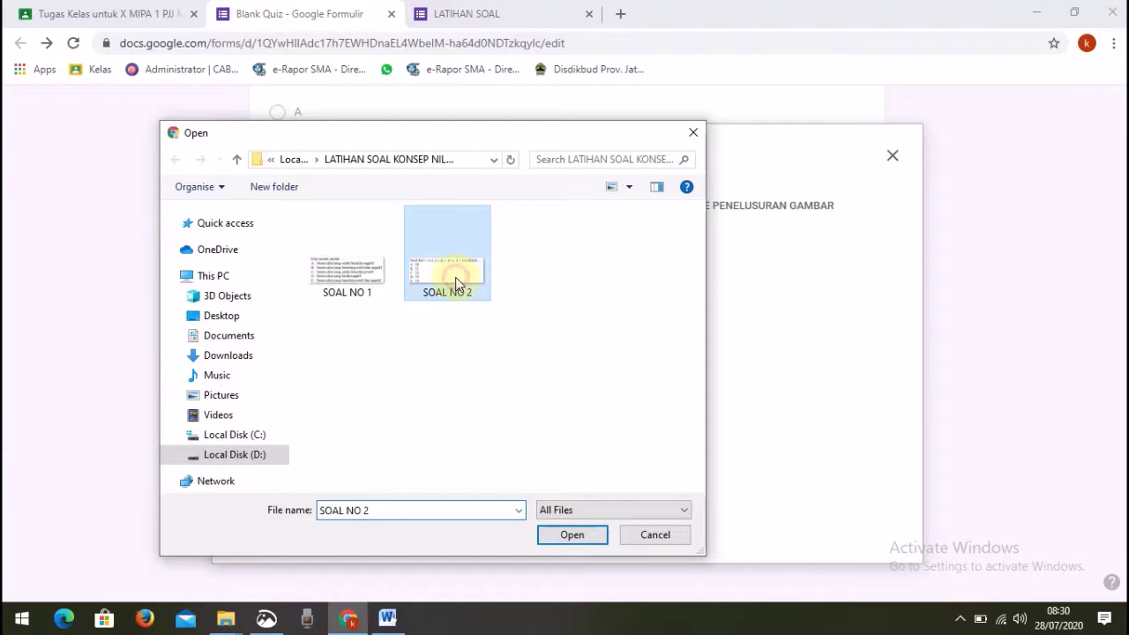
{"action": "left_click", "coordinate": [577, 536]}
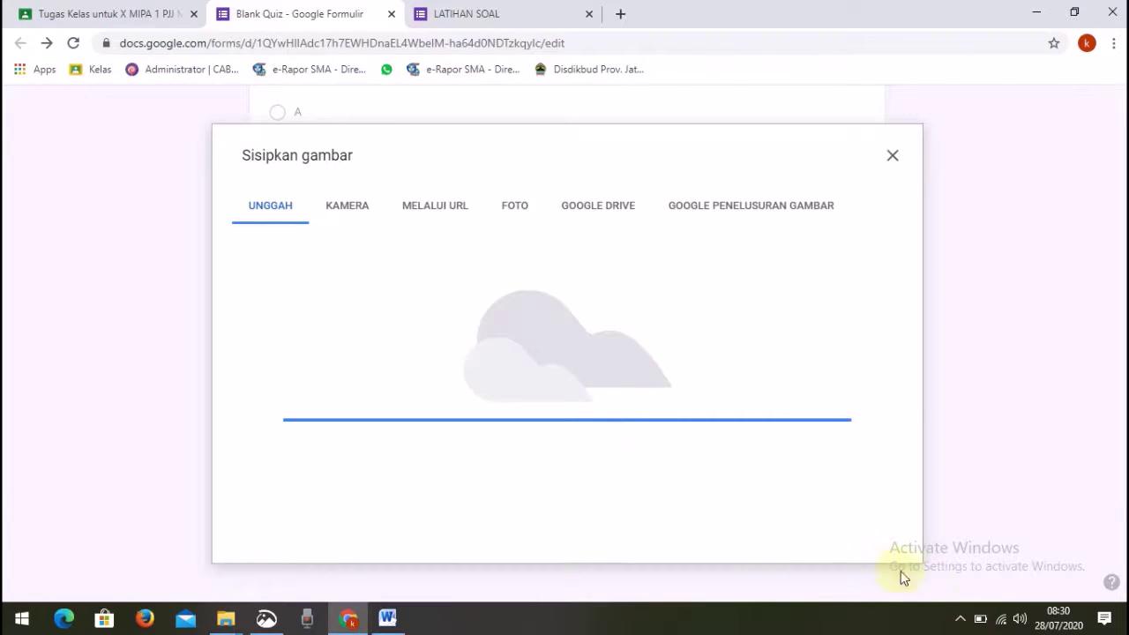
{"action": "left_click", "coordinate": [961, 620]}
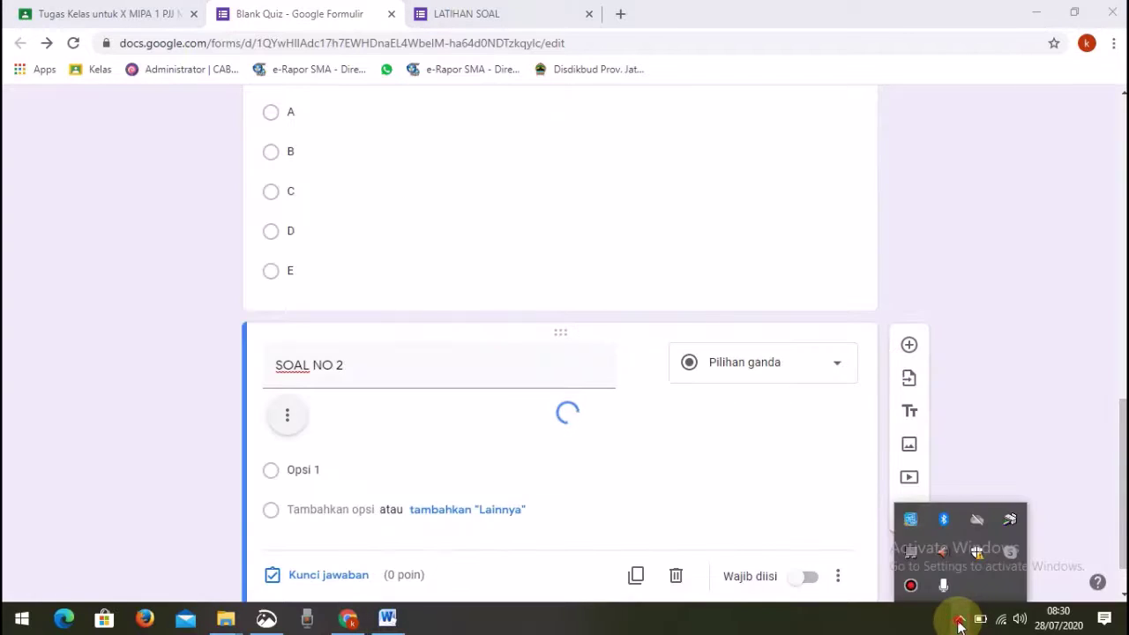
{"action": "left_click", "coordinate": [960, 623]}
{"action": "scroll", "coordinate": [552, 468], "scroll_direction": "down", "scroll_amount": 2}
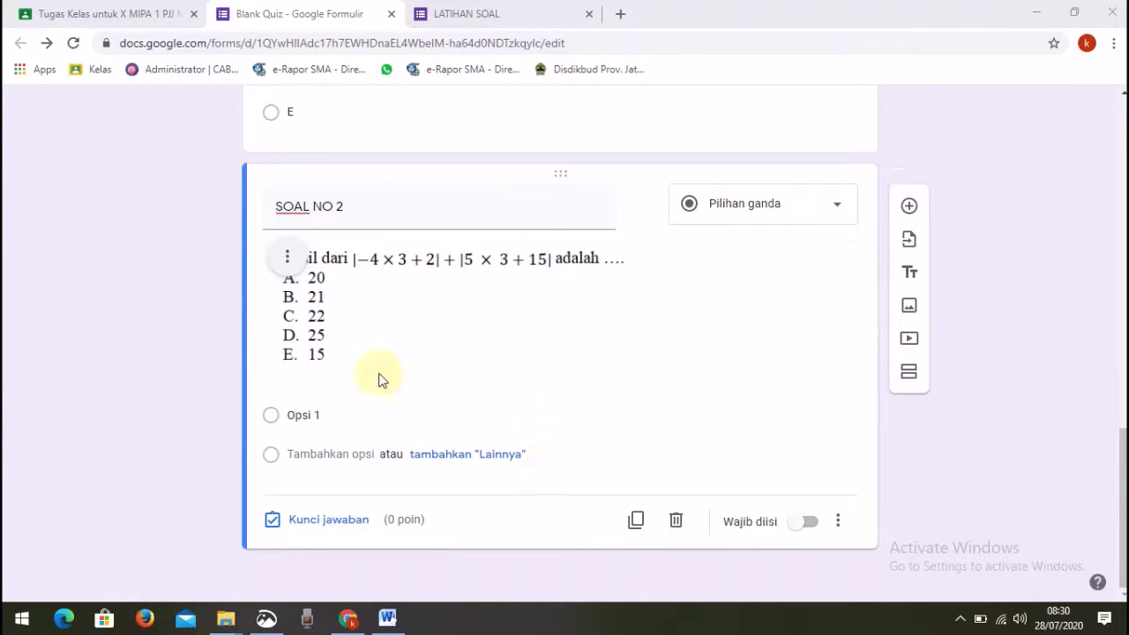
Step: Give question SOAL NO 2 the answer options A, B, C, D and E, and make it required
{"action": "left_click", "coordinate": [336, 415]}
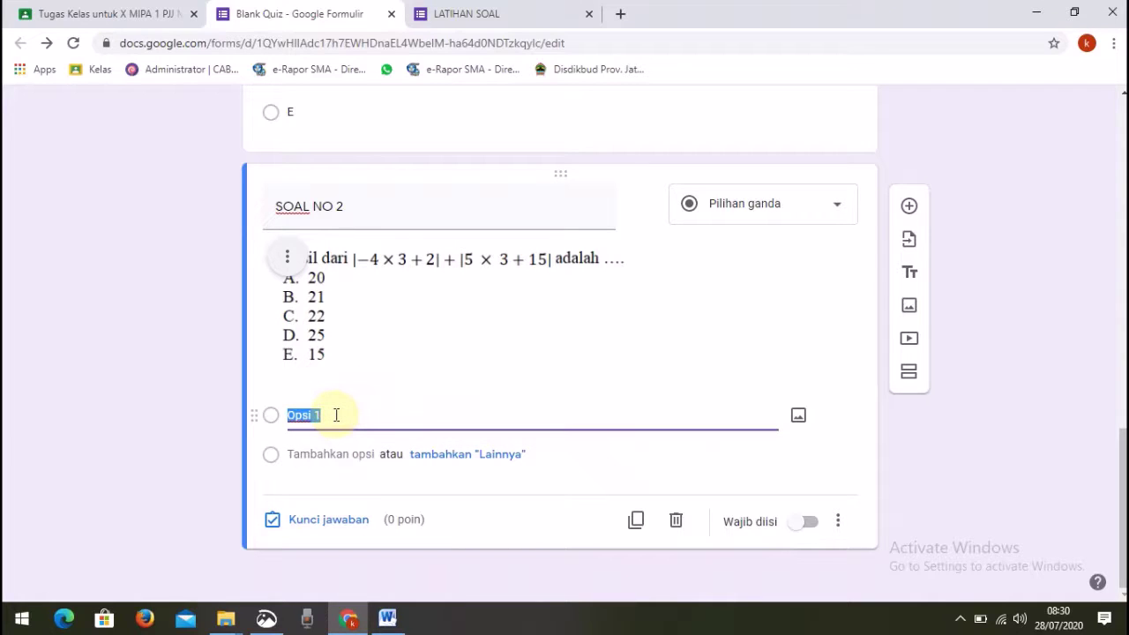
{"action": "type", "text": "A"}
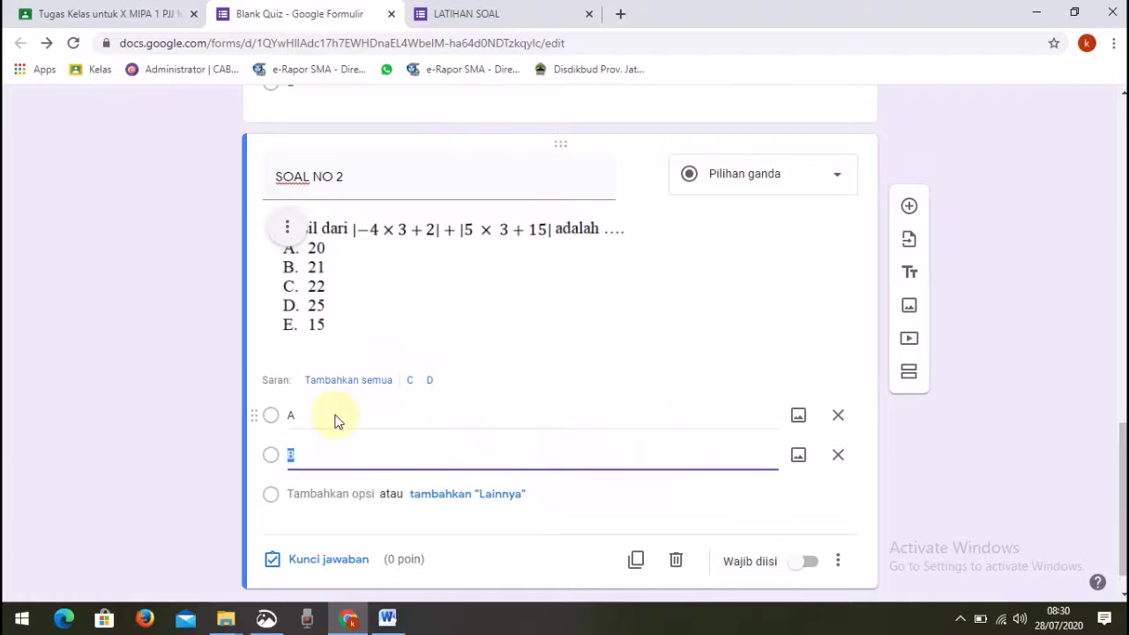
{"action": "key", "text": "Return"}
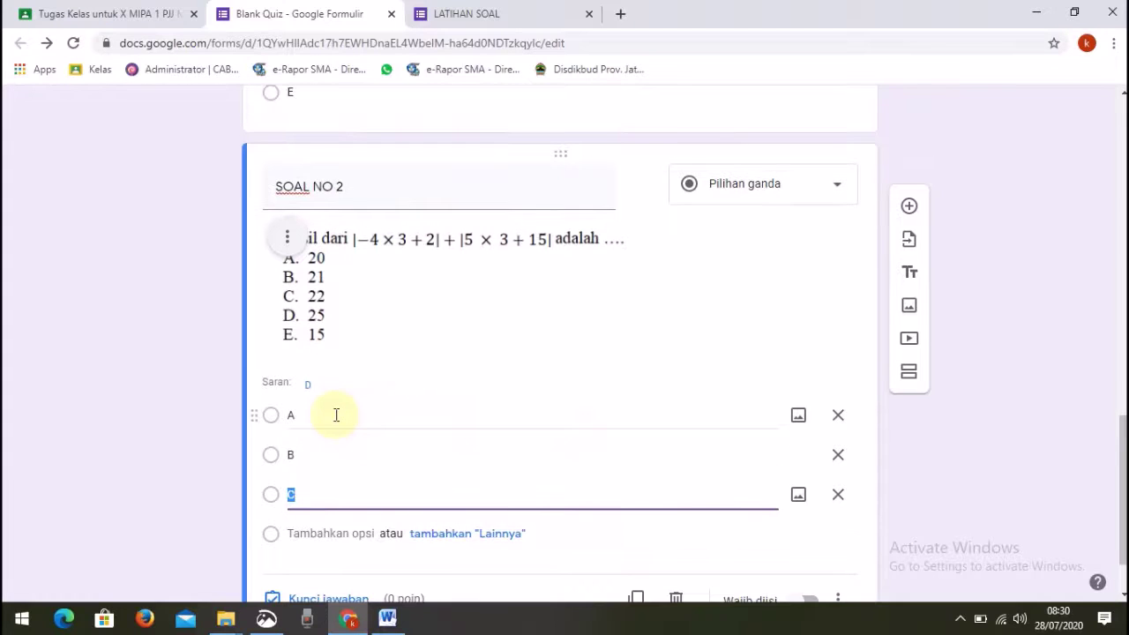
{"action": "key", "text": "Return"}
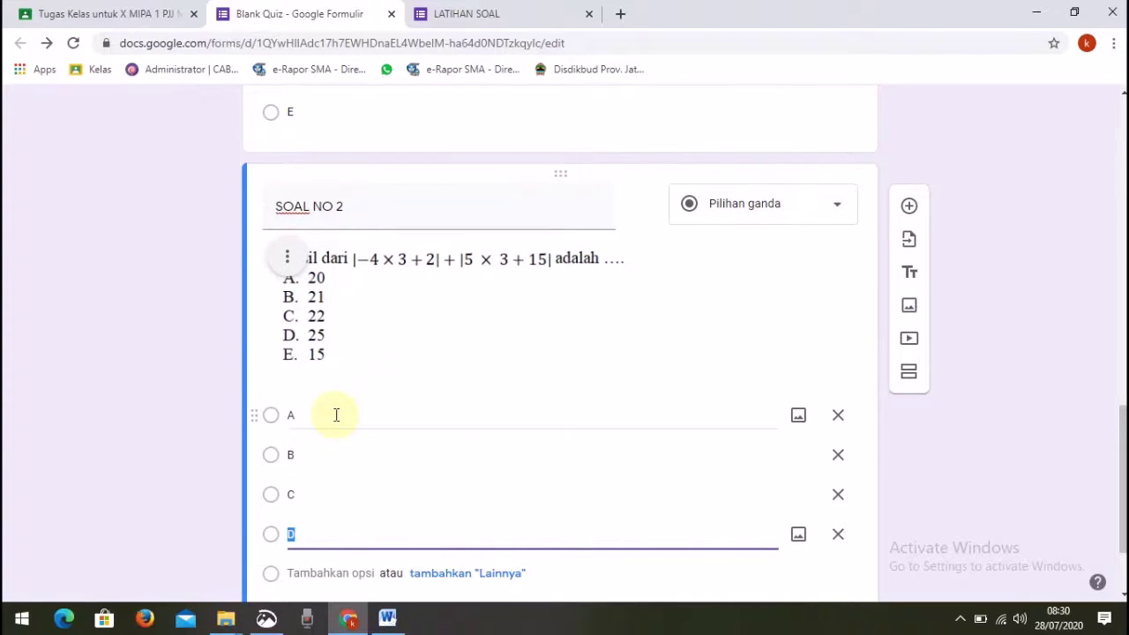
{"action": "scroll", "coordinate": [390, 413], "scroll_direction": "down", "scroll_amount": 2}
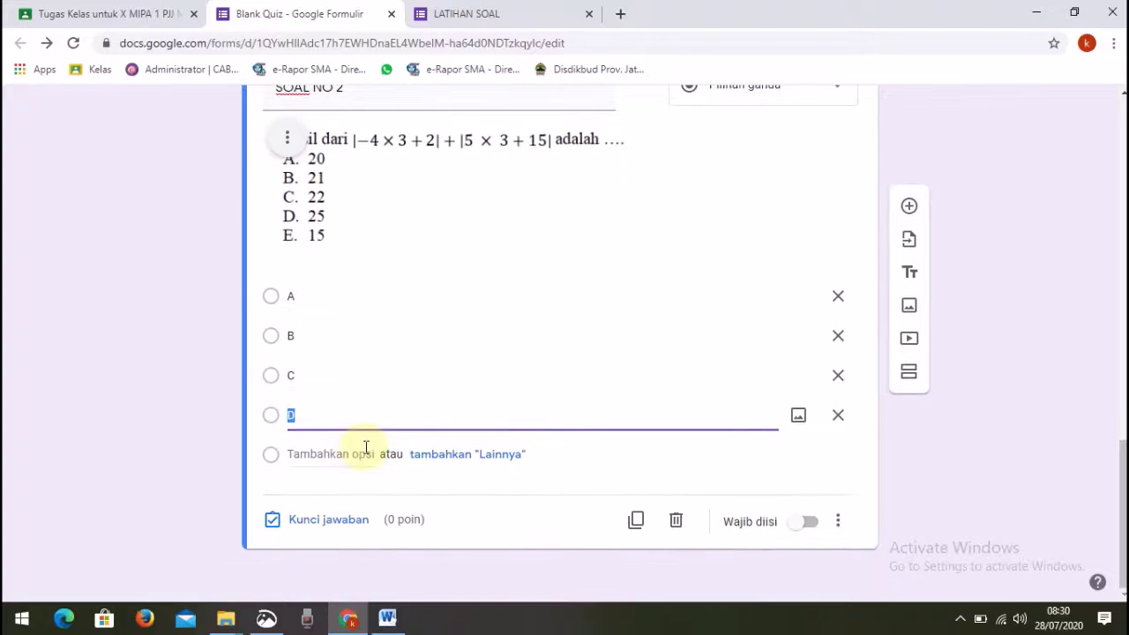
{"action": "left_click", "coordinate": [366, 448]}
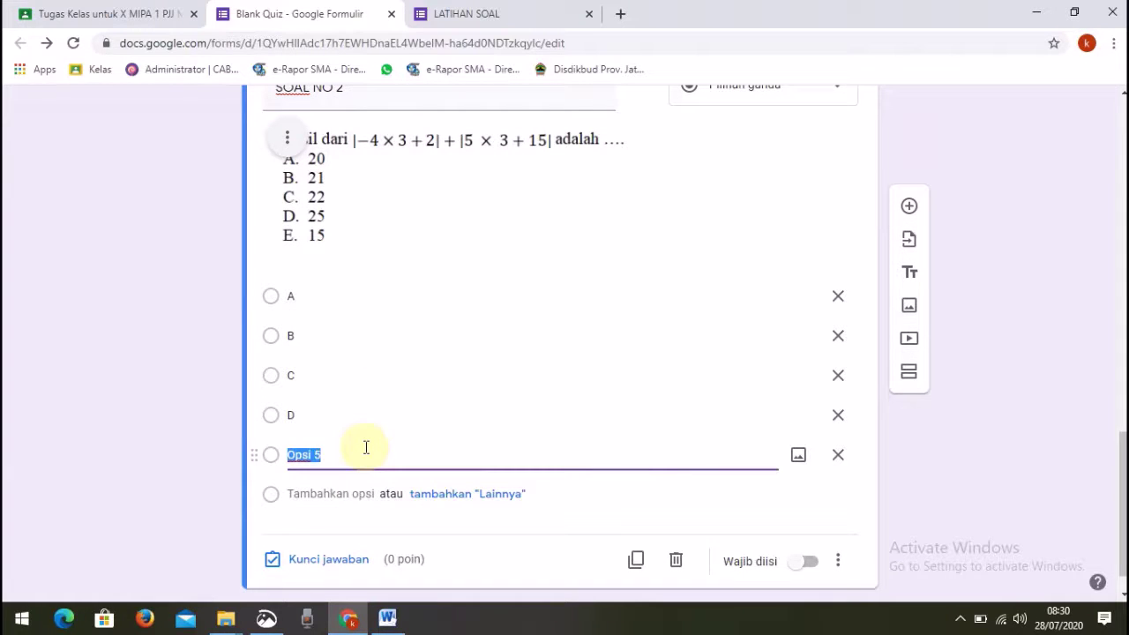
{"action": "type", "text": "E"}
{"action": "left_click", "coordinate": [689, 497]}
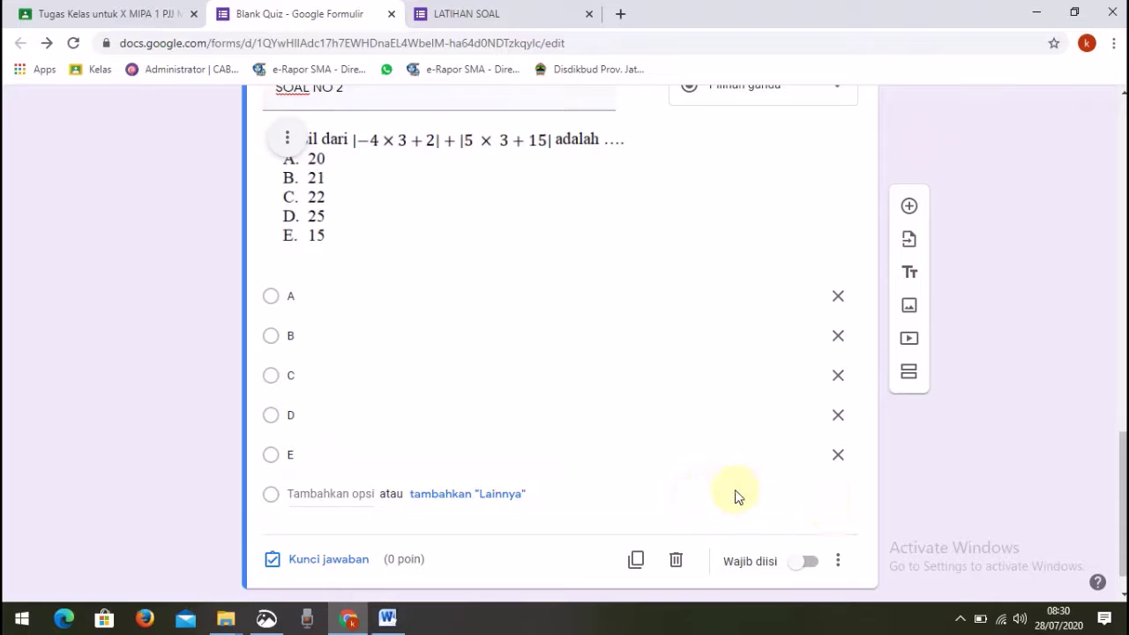
{"action": "left_click", "coordinate": [812, 562]}
Step: Check question 2's answer in the Word document, and set the SOAL NO 2 answer key in the form to A with 10 points
{"action": "left_click", "coordinate": [397, 617]}
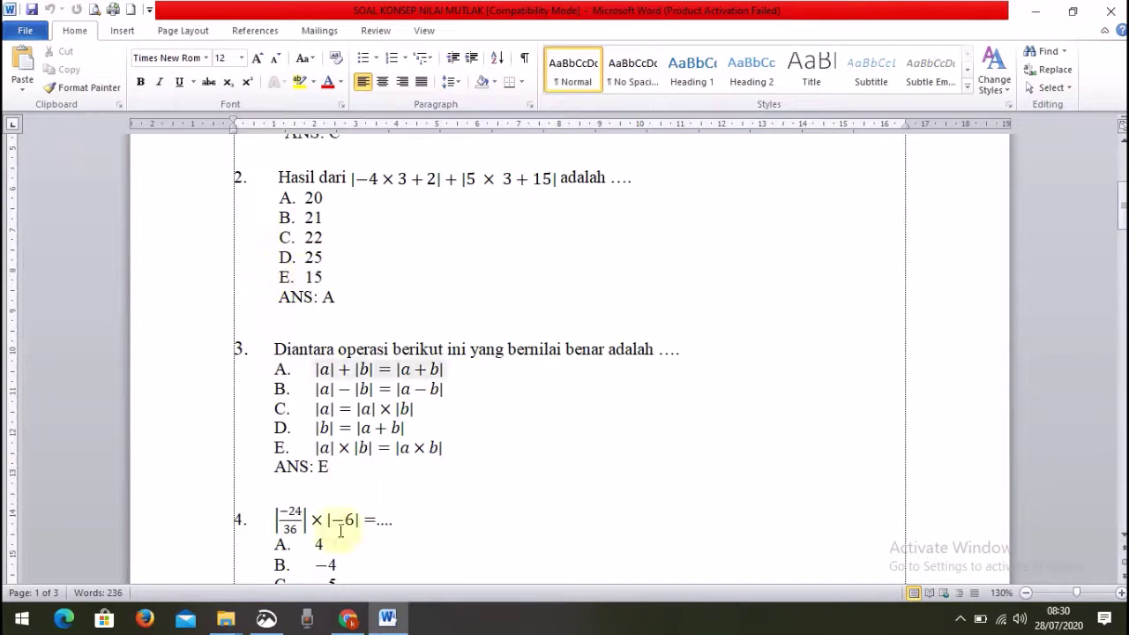
{"action": "left_click", "coordinate": [348, 617]}
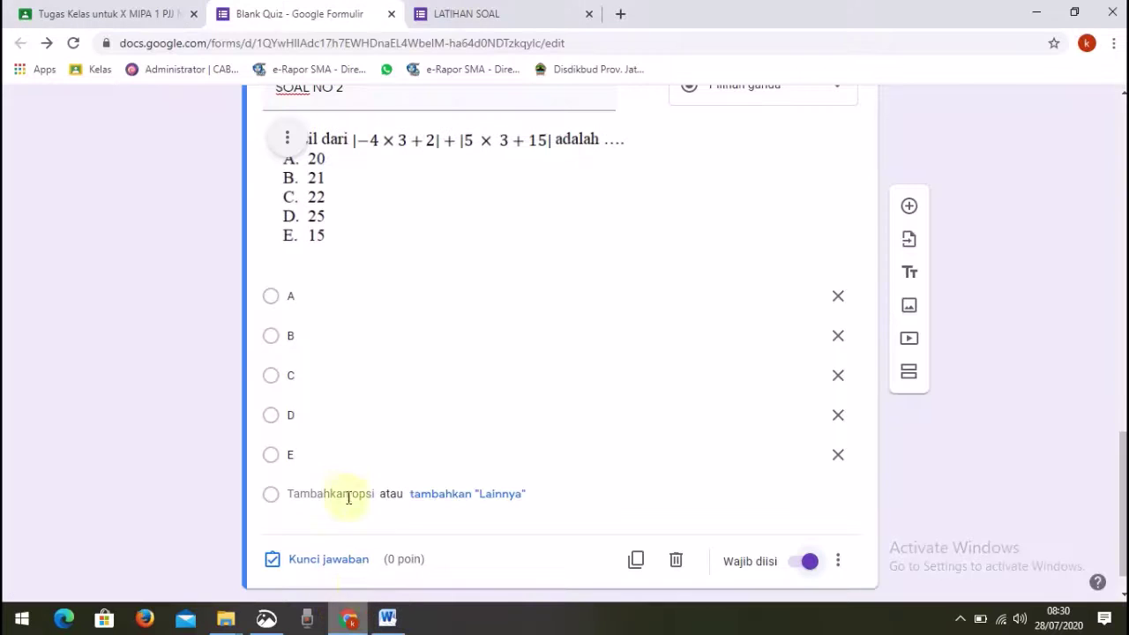
{"action": "left_click", "coordinate": [323, 563]}
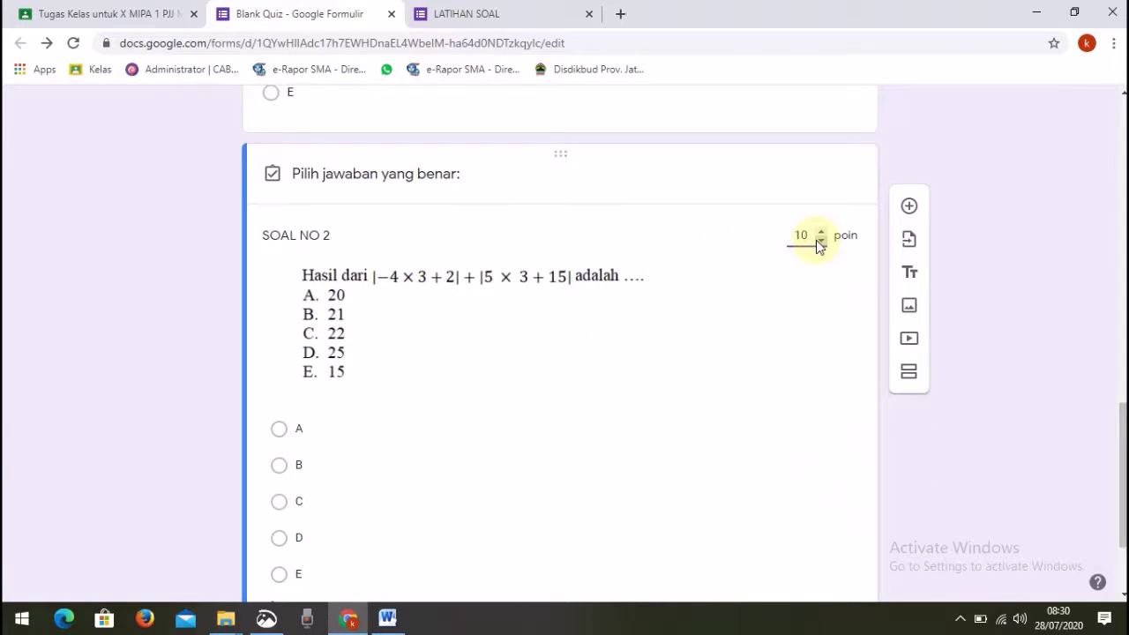
{"action": "scroll", "coordinate": [419, 357], "scroll_direction": "down", "scroll_amount": 2}
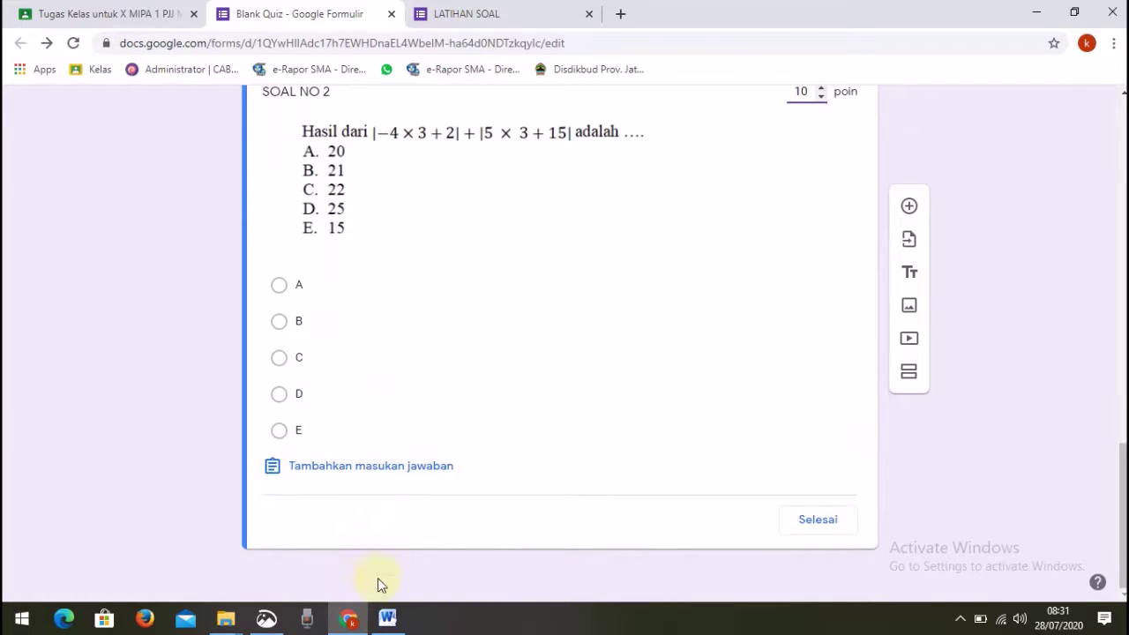
{"action": "left_click", "coordinate": [279, 285]}
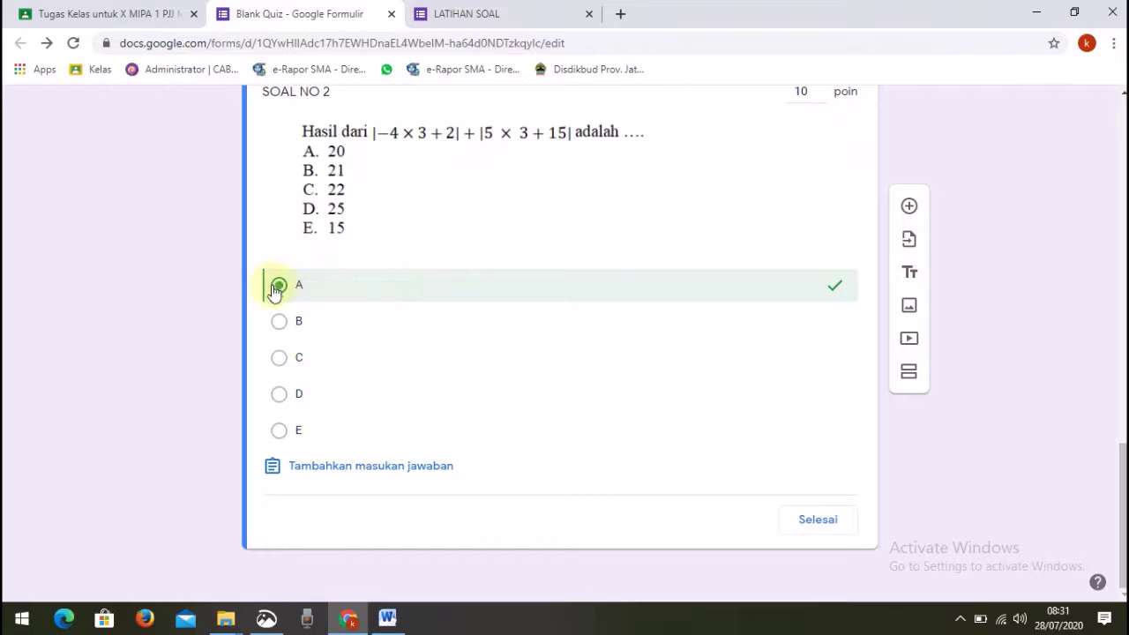
{"action": "left_click", "coordinate": [816, 525]}
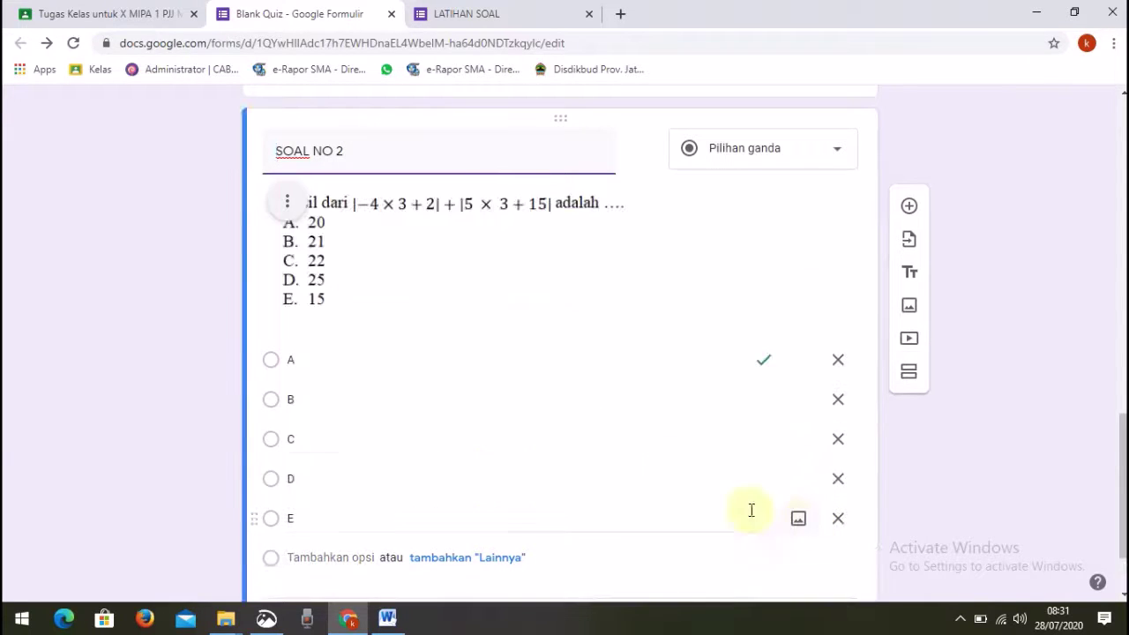
Step: Review questions SOAL NO 1 and SOAL NO 2, and add a new blank multiple-choice question below SOAL NO 2
{"action": "scroll", "coordinate": [527, 316], "scroll_direction": "up", "scroll_amount": 5}
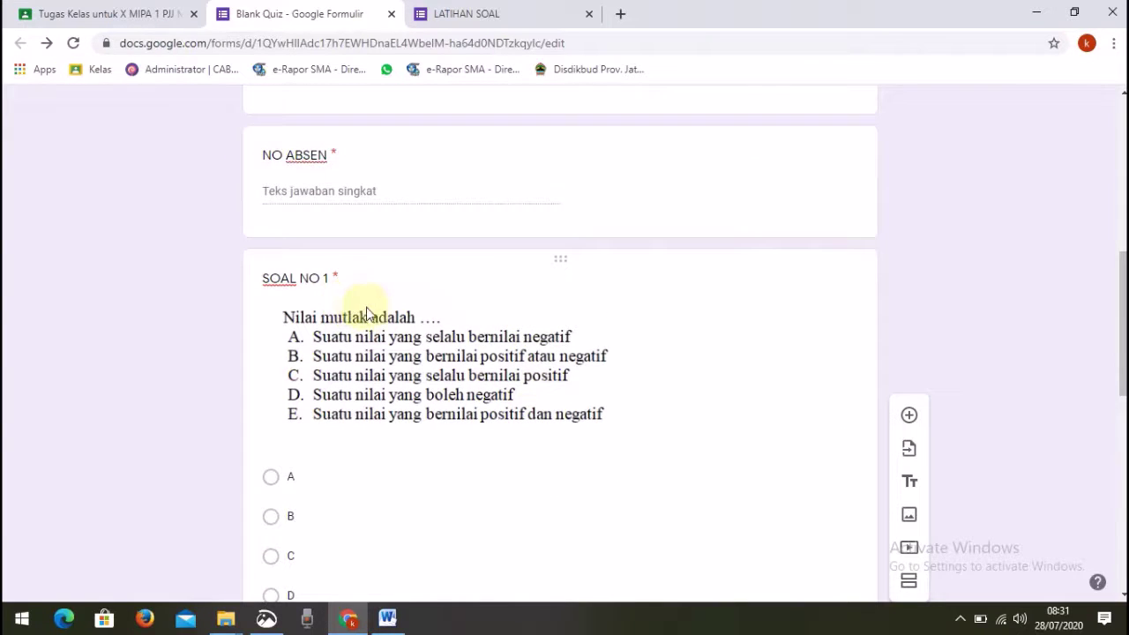
{"action": "scroll", "coordinate": [385, 341], "scroll_direction": "down", "scroll_amount": 8}
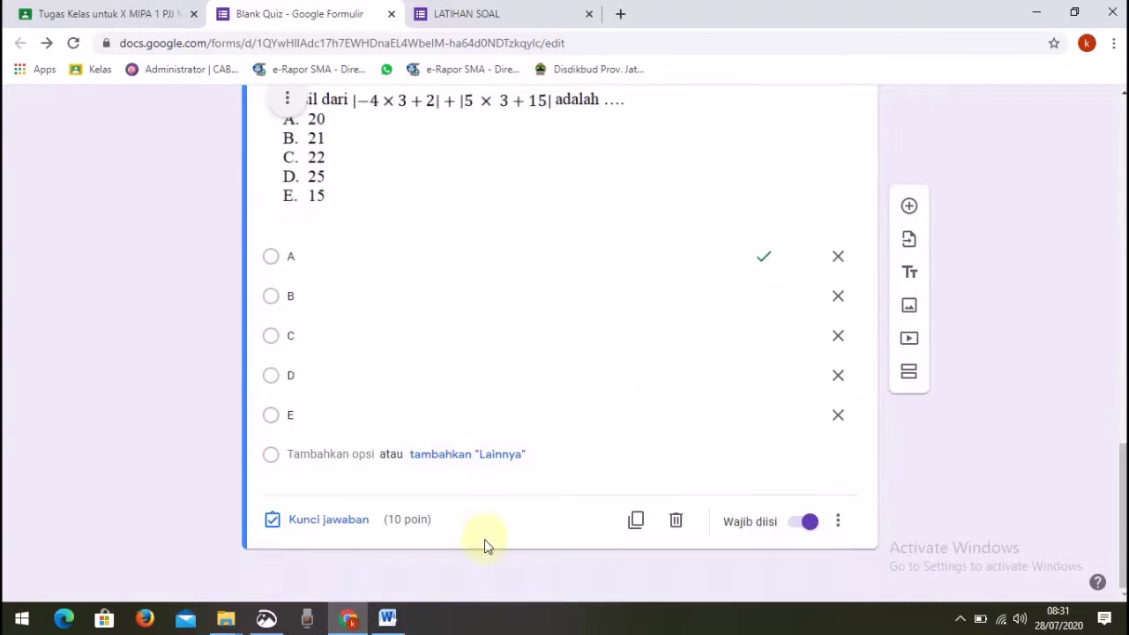
{"action": "left_click", "coordinate": [909, 209]}
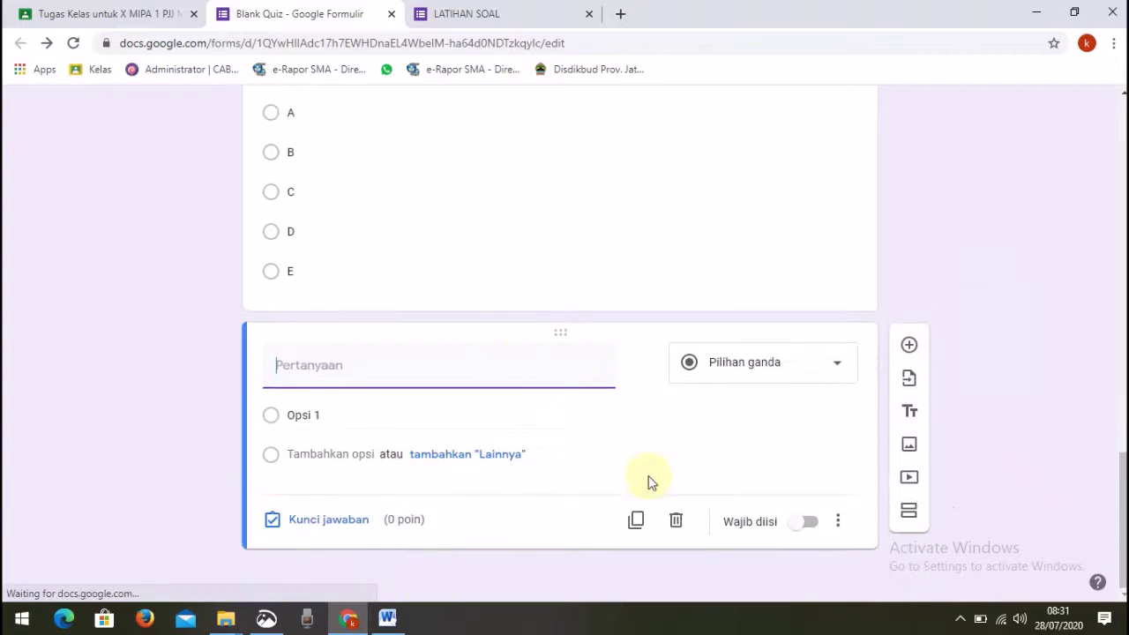
{"action": "scroll", "coordinate": [446, 432], "scroll_direction": "up", "scroll_amount": 4}
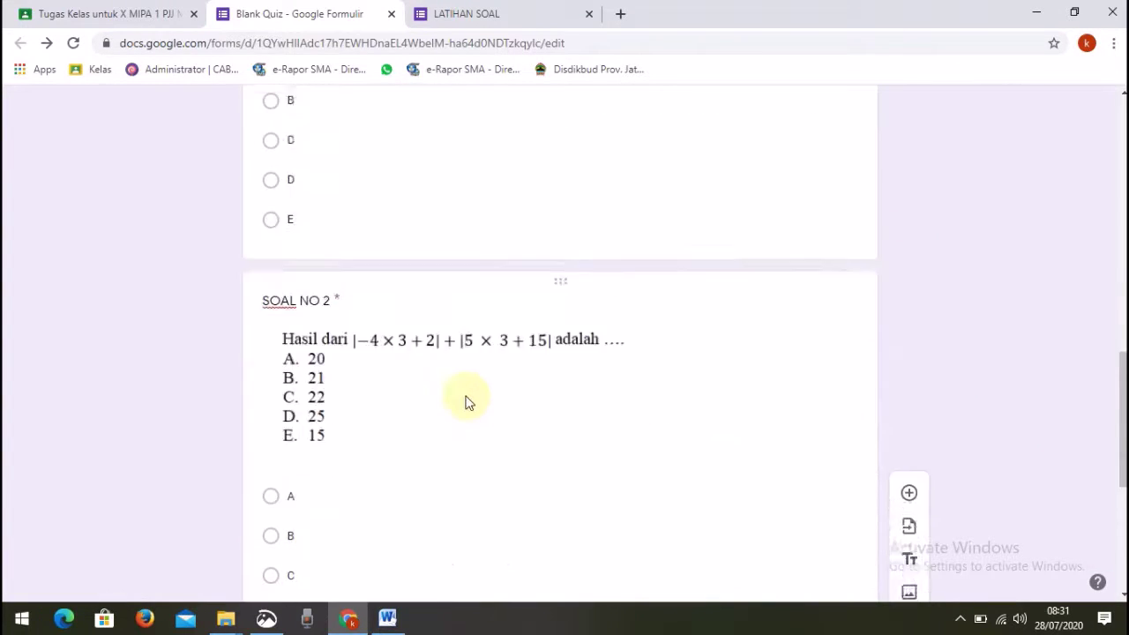
{"action": "scroll", "coordinate": [467, 401], "scroll_direction": "up", "scroll_amount": 3}
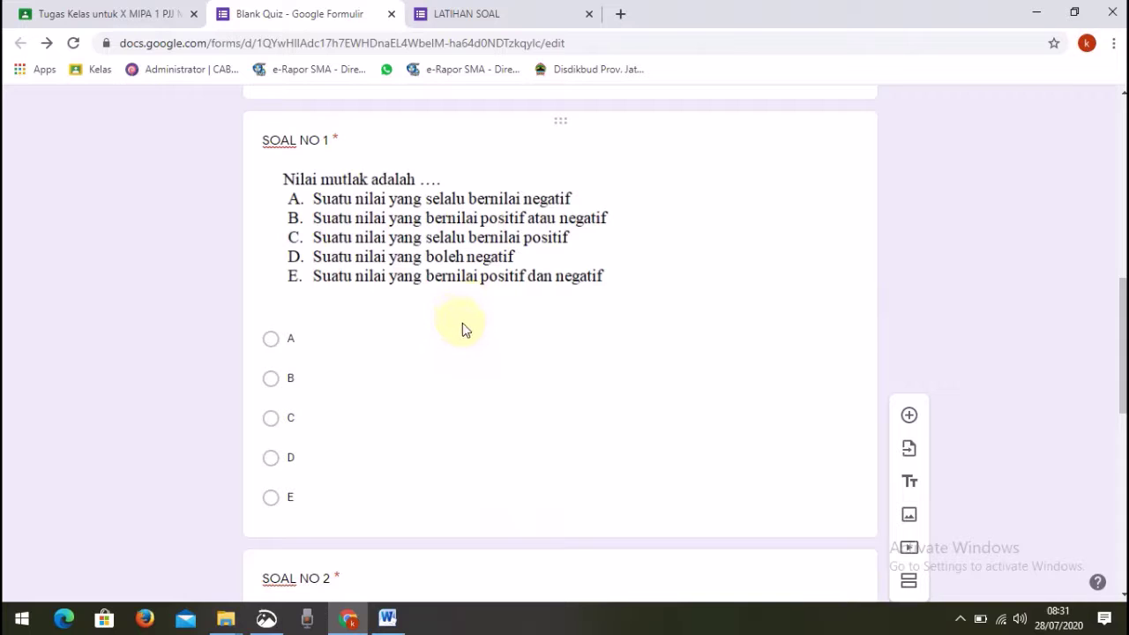
{"action": "scroll", "coordinate": [461, 323], "scroll_direction": "down", "scroll_amount": 3}
{"action": "scroll", "coordinate": [468, 418], "scroll_direction": "down", "scroll_amount": 4}
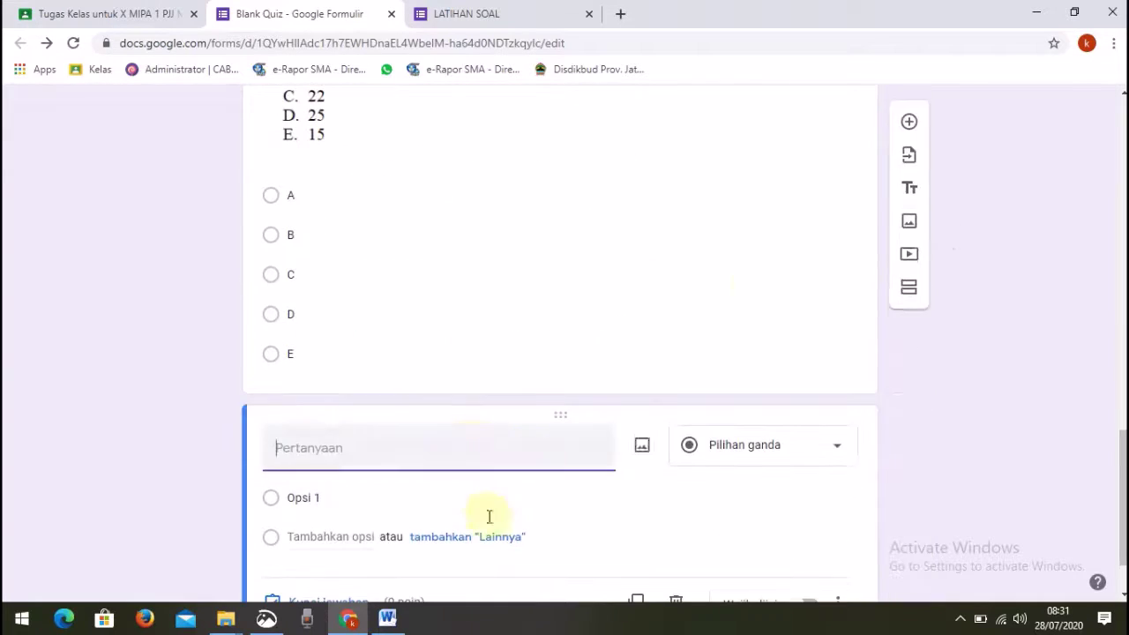
Step: Return to the start of the form and copy its title LATIHAN SOAL
{"action": "scroll", "coordinate": [564, 291], "scroll_direction": "up", "scroll_amount": 4}
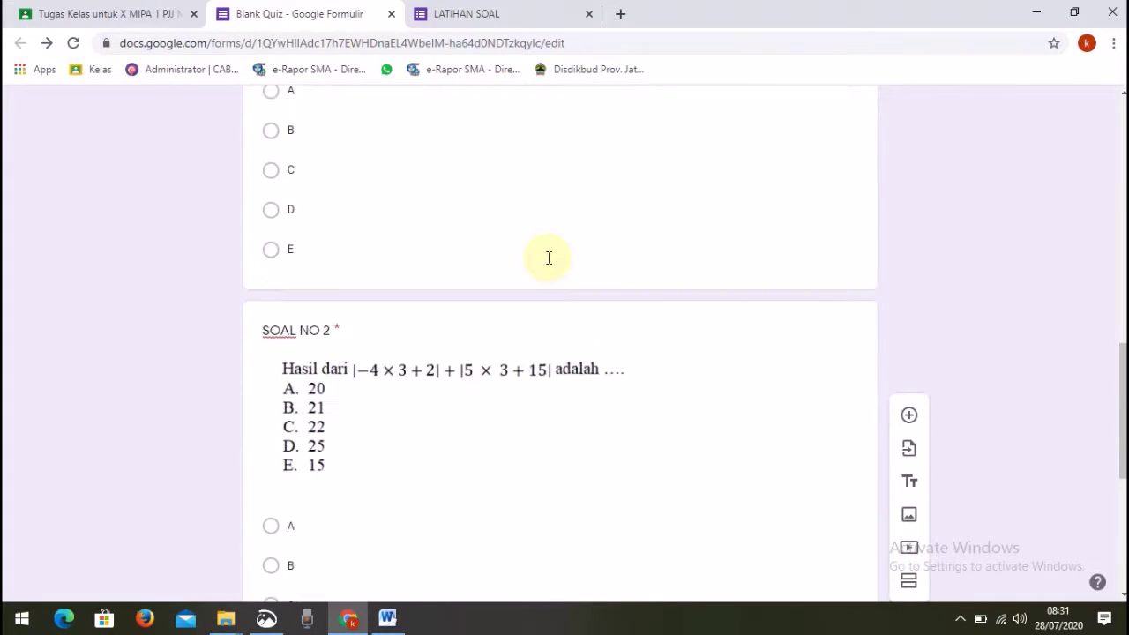
{"action": "scroll", "coordinate": [547, 260], "scroll_direction": "up", "scroll_amount": 5}
{"action": "scroll", "coordinate": [406, 378], "scroll_direction": "down", "scroll_amount": 4}
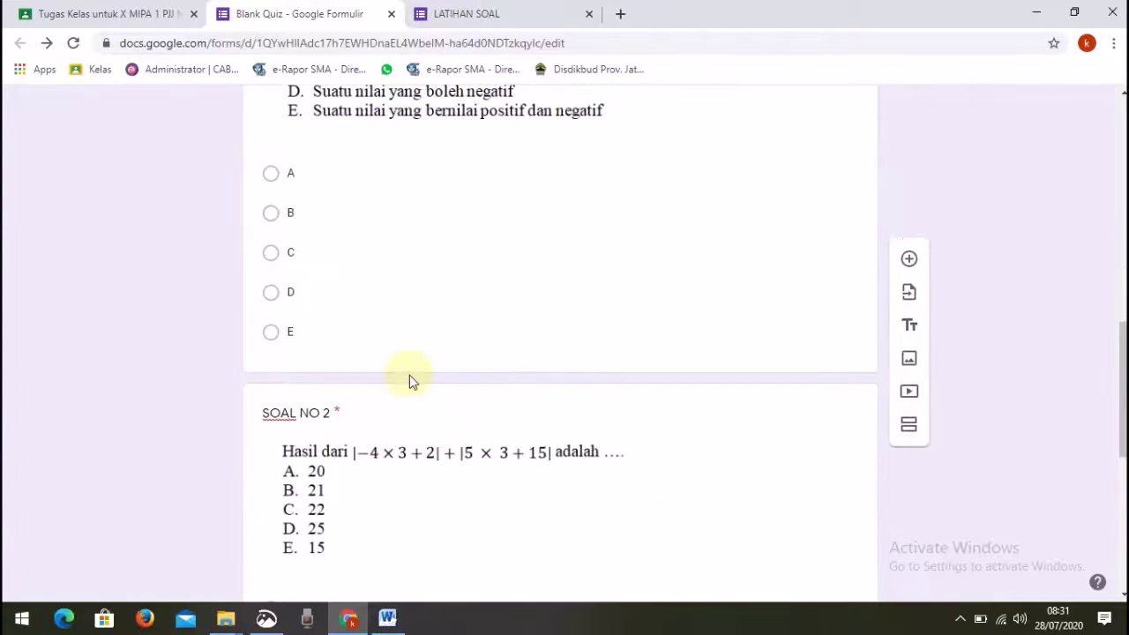
{"action": "scroll", "coordinate": [415, 381], "scroll_direction": "down", "scroll_amount": 1}
{"action": "scroll", "coordinate": [459, 365], "scroll_direction": "up", "scroll_amount": 10}
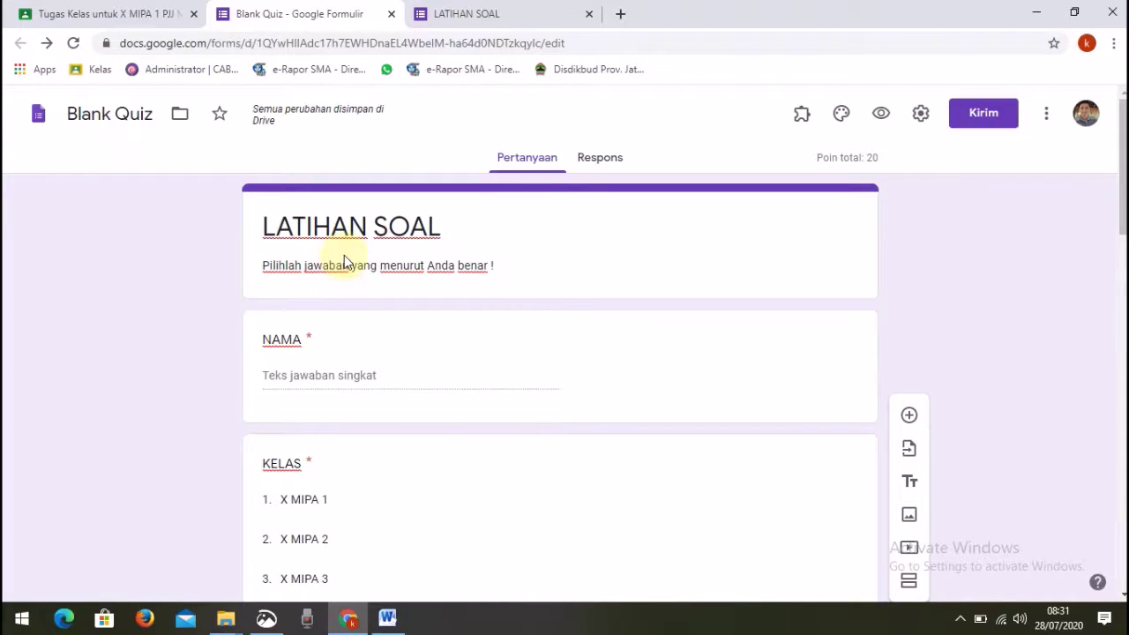
{"action": "left_click", "coordinate": [79, 112]}
{"action": "double_click", "coordinate": [78, 113]}
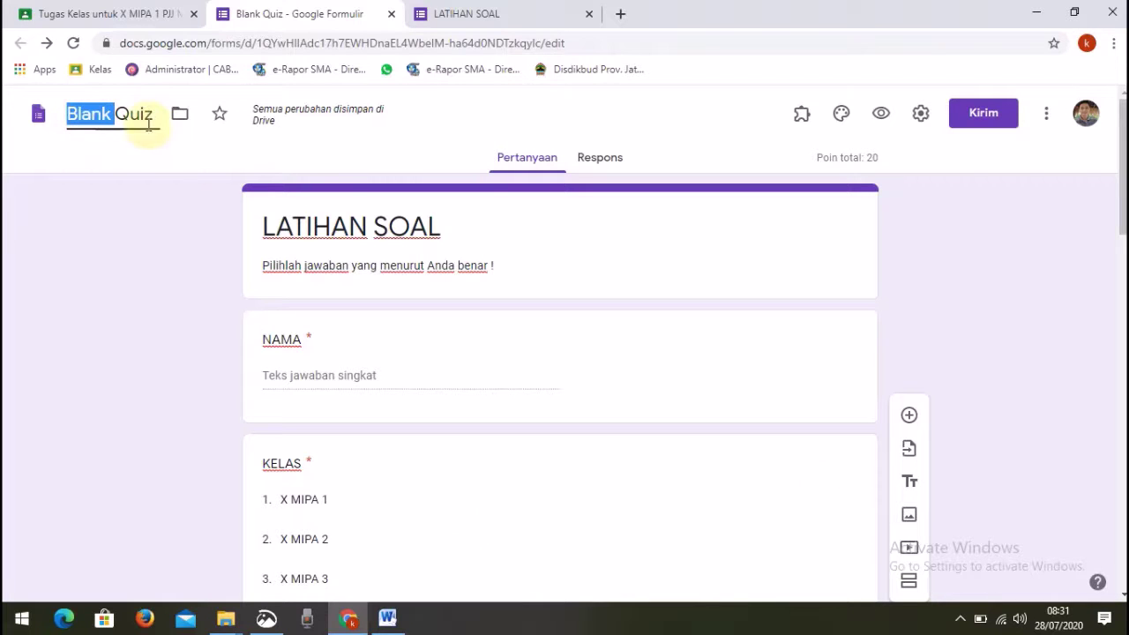
{"action": "left_click", "coordinate": [285, 226]}
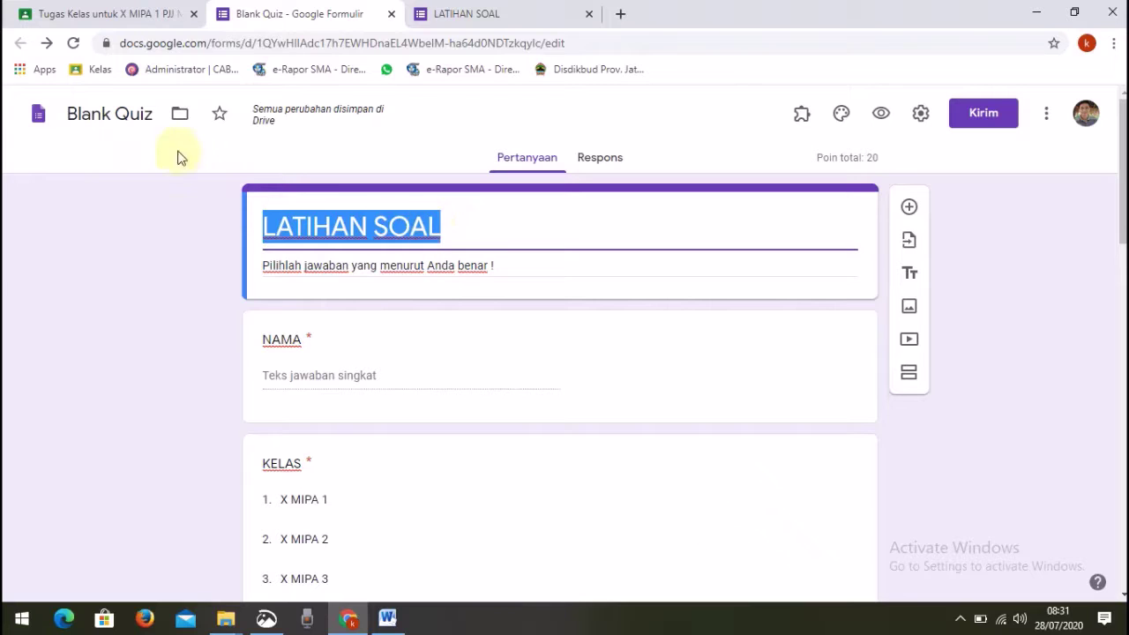
{"action": "left_click", "coordinate": [109, 119]}
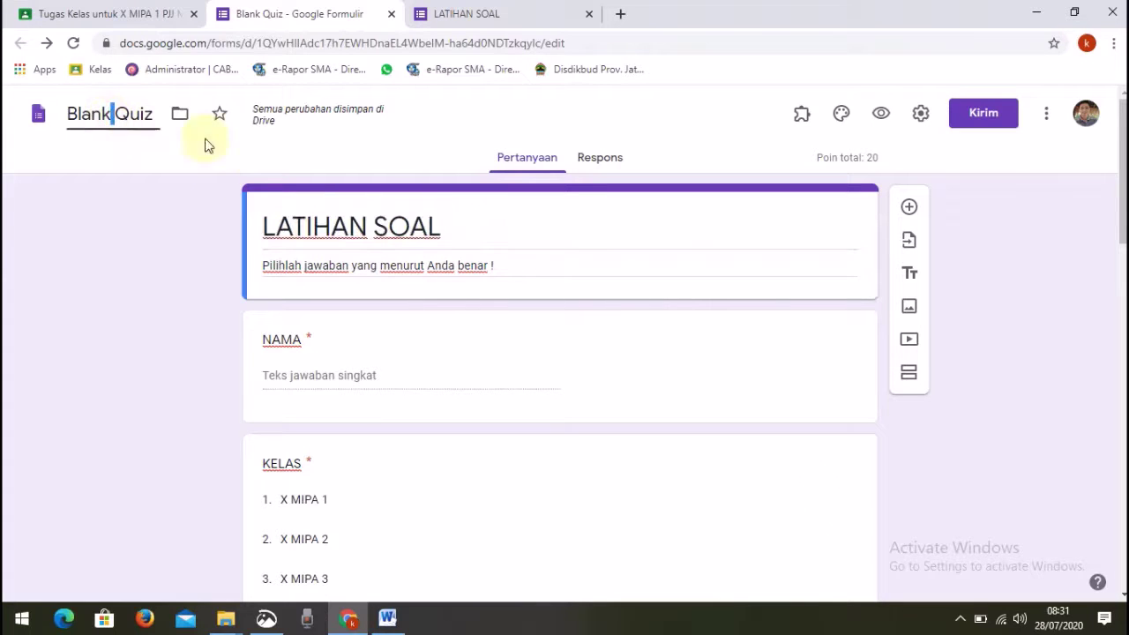
{"action": "left_click", "coordinate": [362, 225]}
{"action": "key", "text": "ctrl+c"}
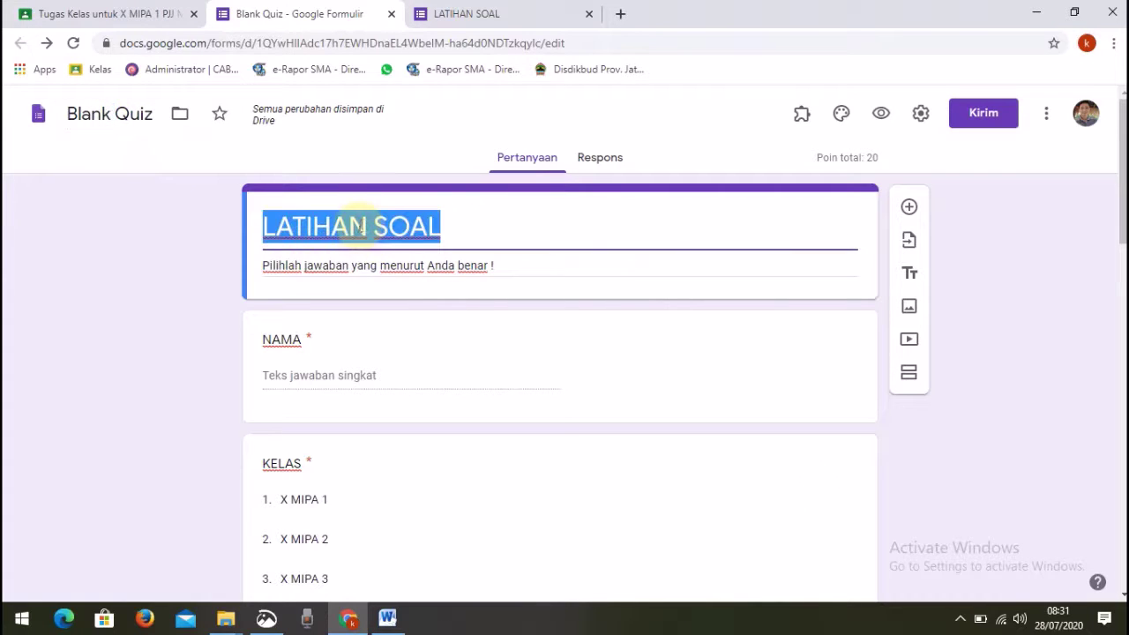
Step: Replace the form's file name Blank Quiz with the copied title LATIHAN SOAL
{"action": "double_click", "coordinate": [97, 115]}
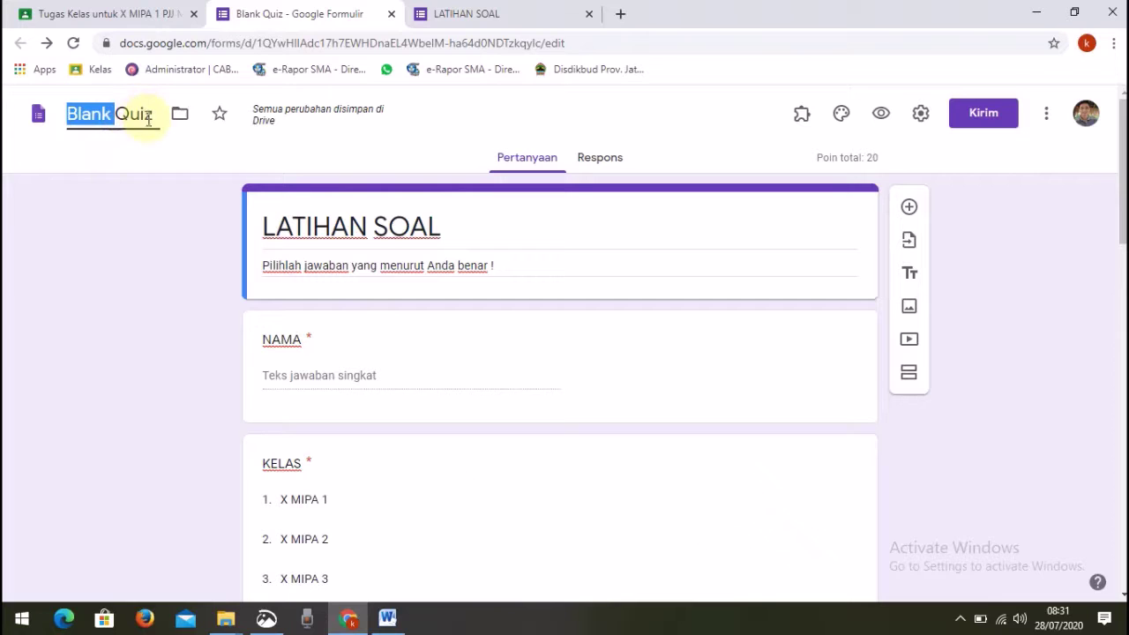
{"action": "key", "text": "ctrl+v"}
{"action": "key", "text": "Delete"}
{"action": "key", "text": "Delete"}
{"action": "key", "text": "Delete"}
{"action": "key", "text": "Delete"}
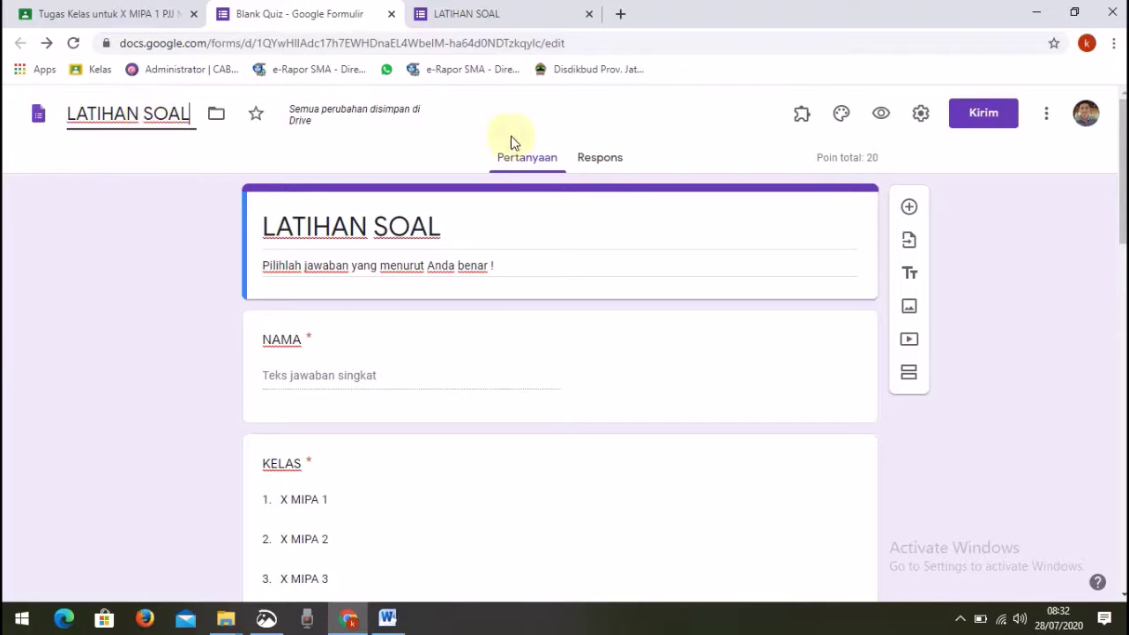
{"action": "left_click", "coordinate": [531, 123]}
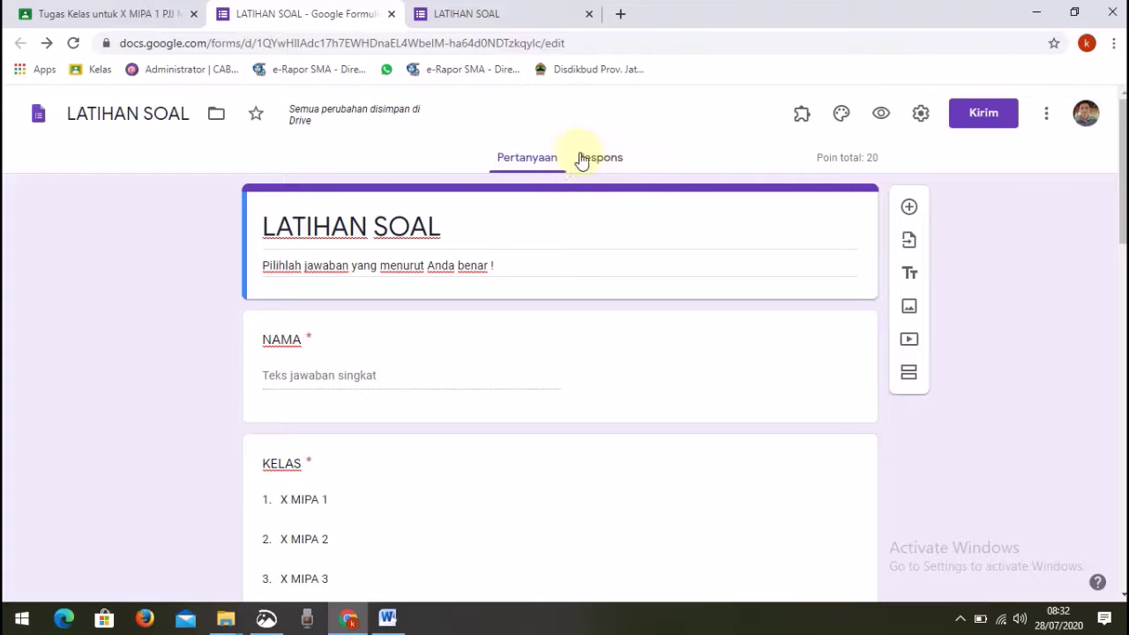
Step: Open the send options of the LATIHAN SOAL form and copy its full shareable link
{"action": "left_click", "coordinate": [510, 15]}
{"action": "left_click", "coordinate": [346, 16]}
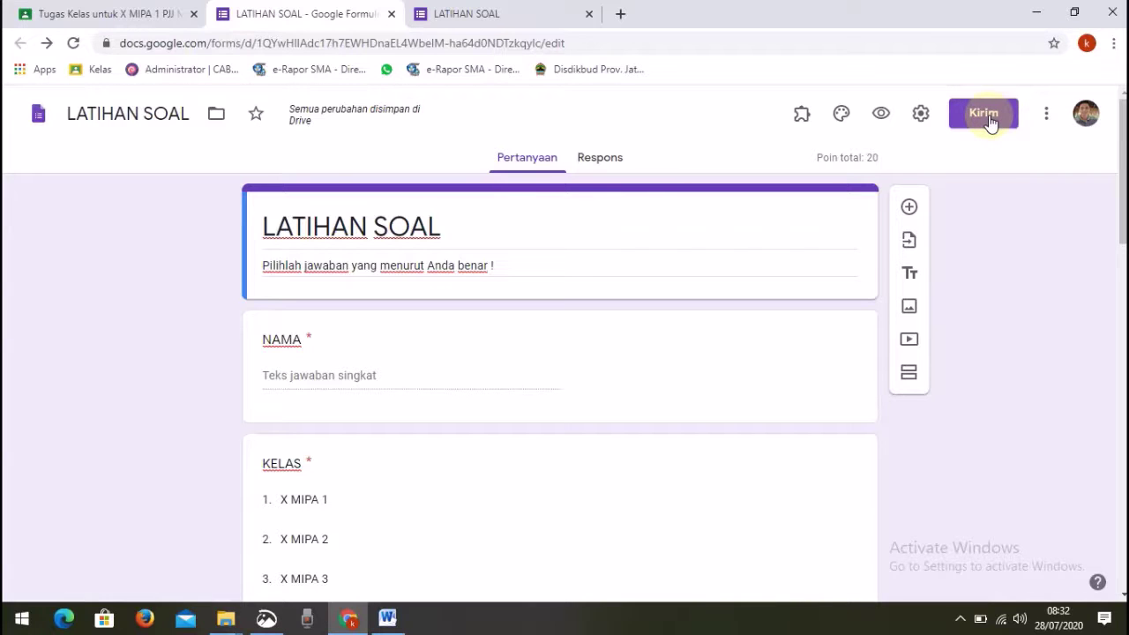
{"action": "left_click", "coordinate": [989, 118]}
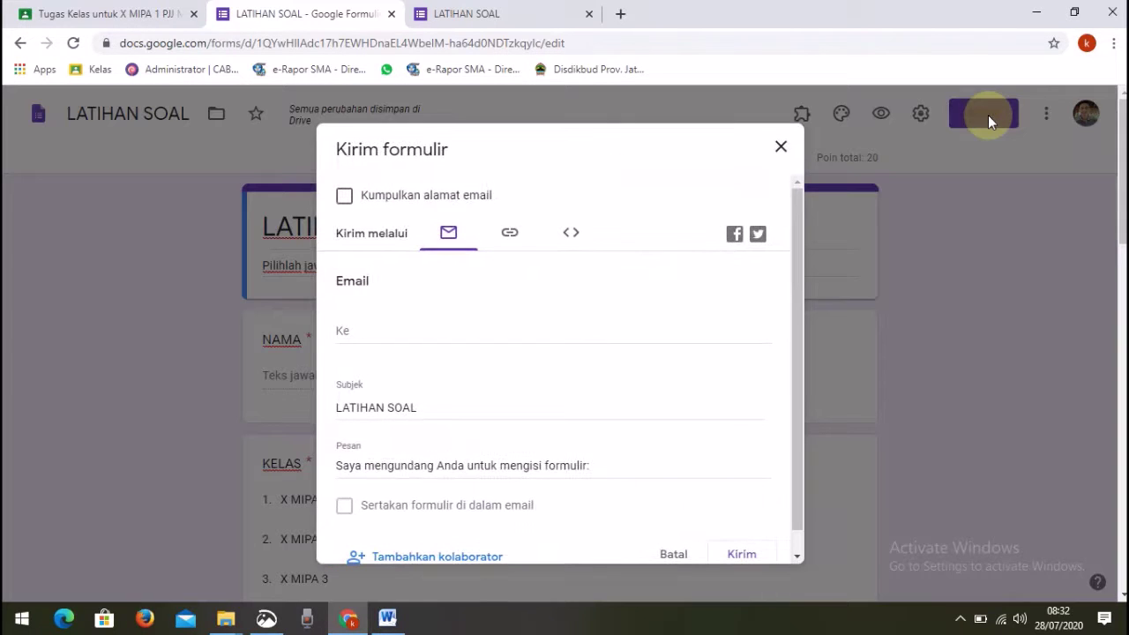
{"action": "left_click", "coordinate": [509, 236]}
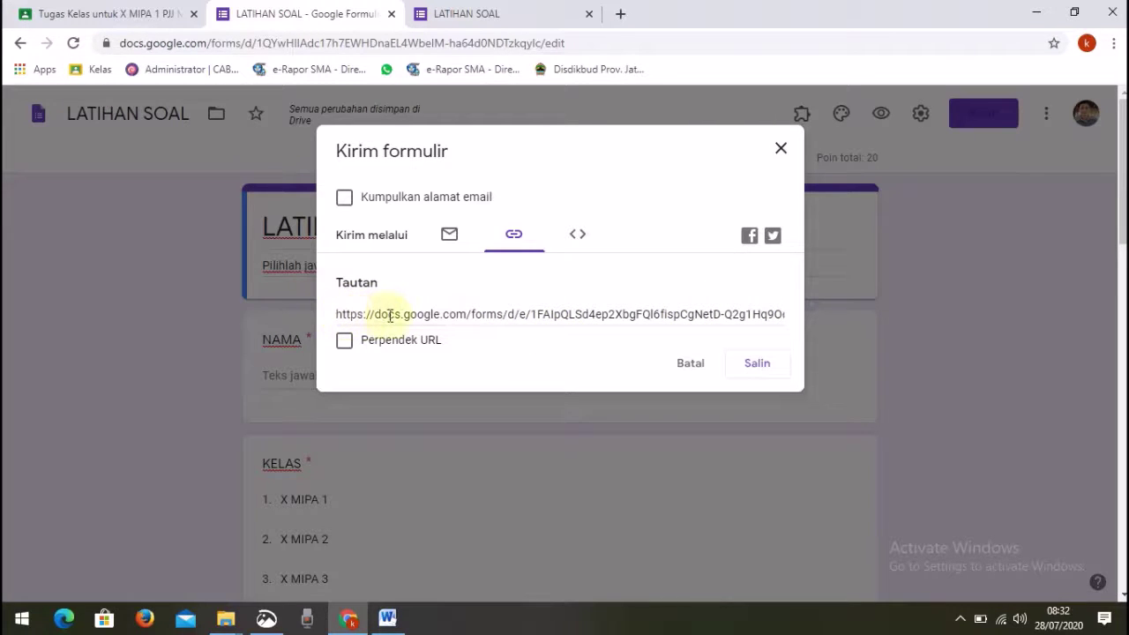
{"action": "left_click", "coordinate": [758, 365]}
{"action": "left_click", "coordinate": [766, 372]}
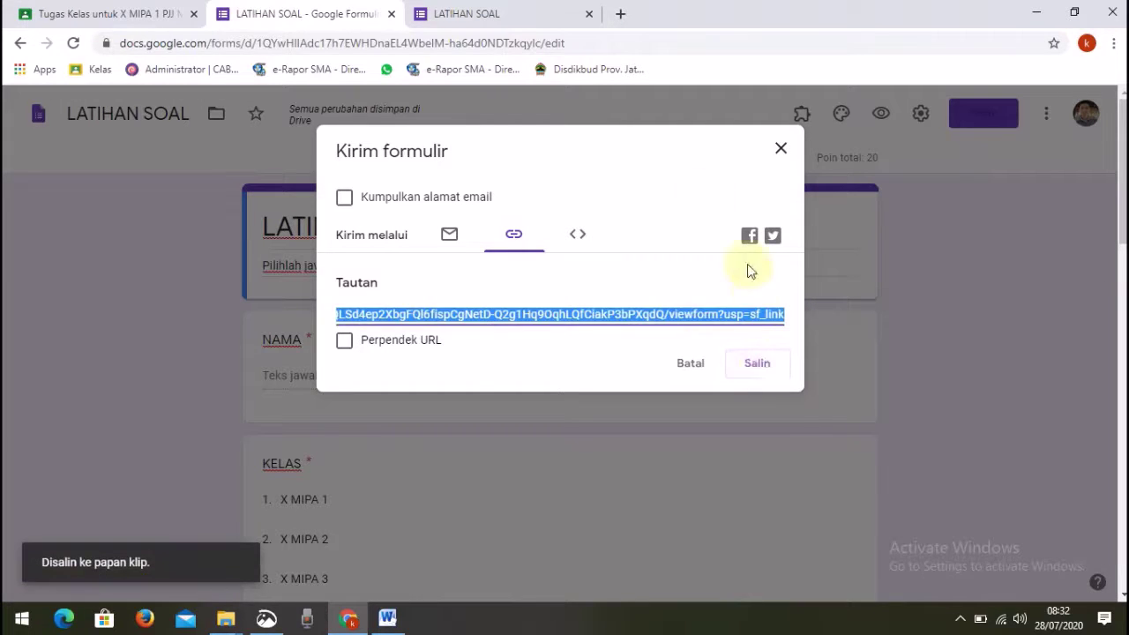
Step: Open the URL shortener site gg.gg in a new browser tab
{"action": "left_click", "coordinate": [621, 15]}
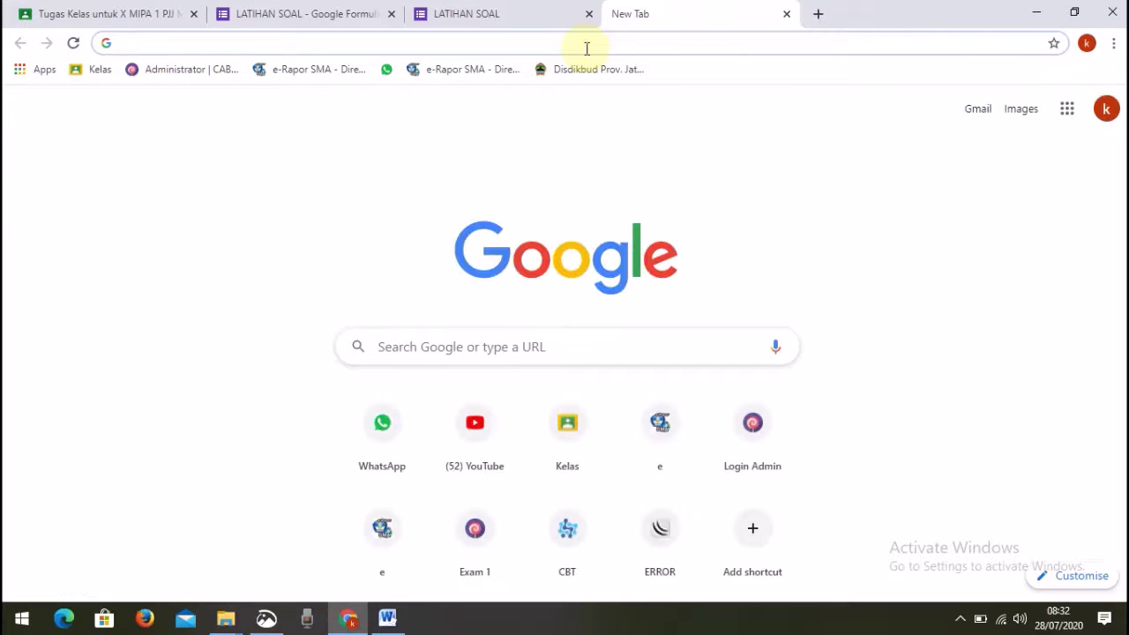
{"action": "type", "text": "g"}
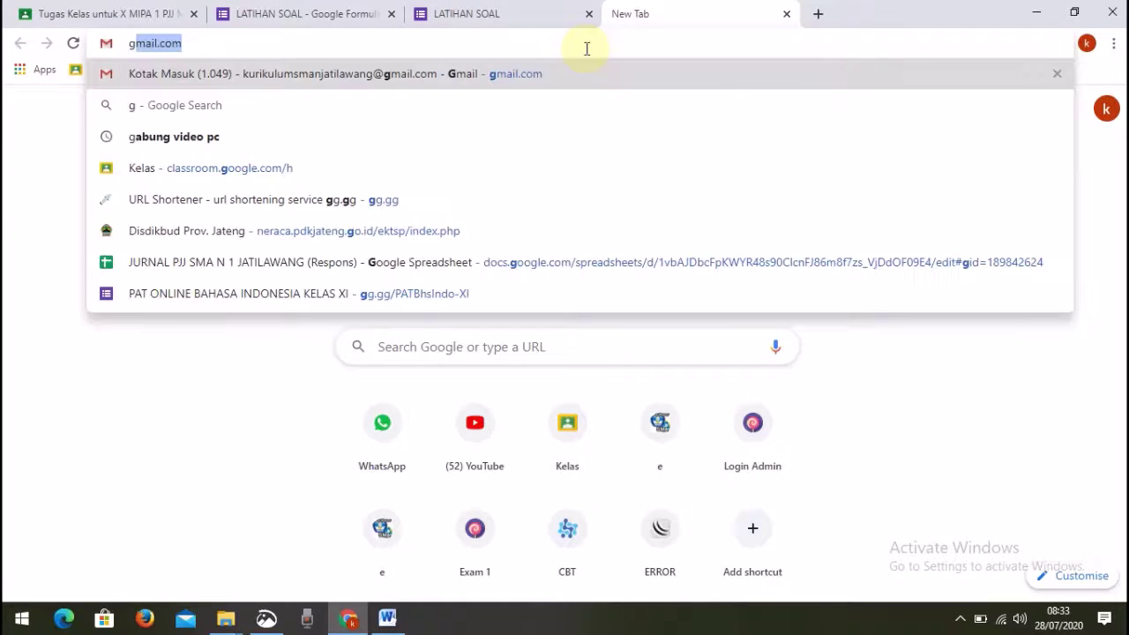
{"action": "type", "text": "g.gg"}
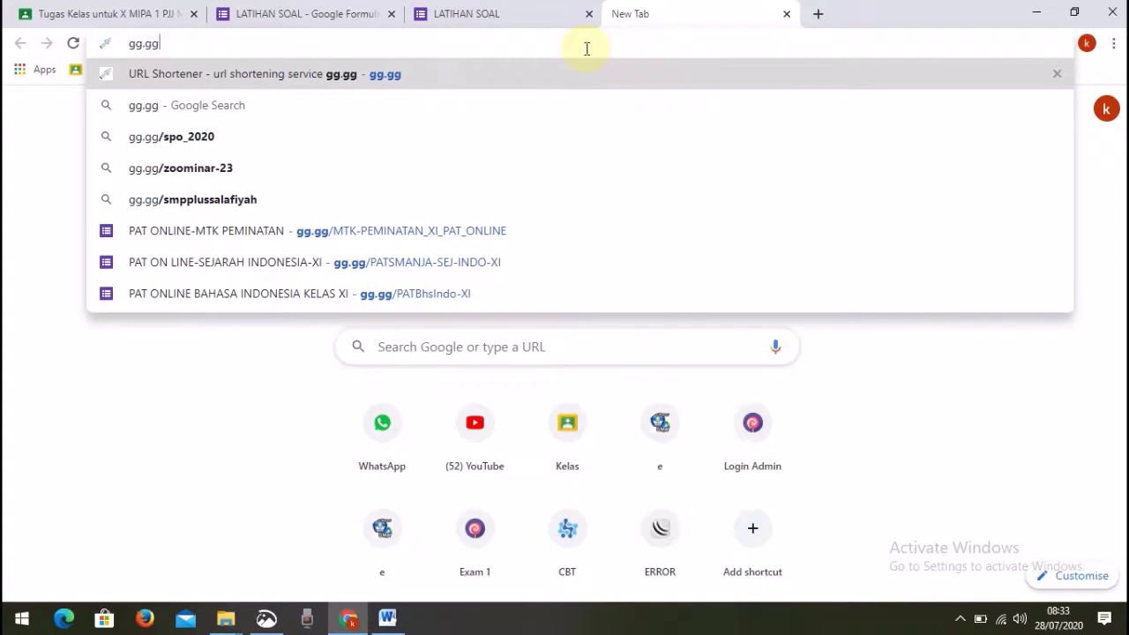
{"action": "key", "text": "Return"}
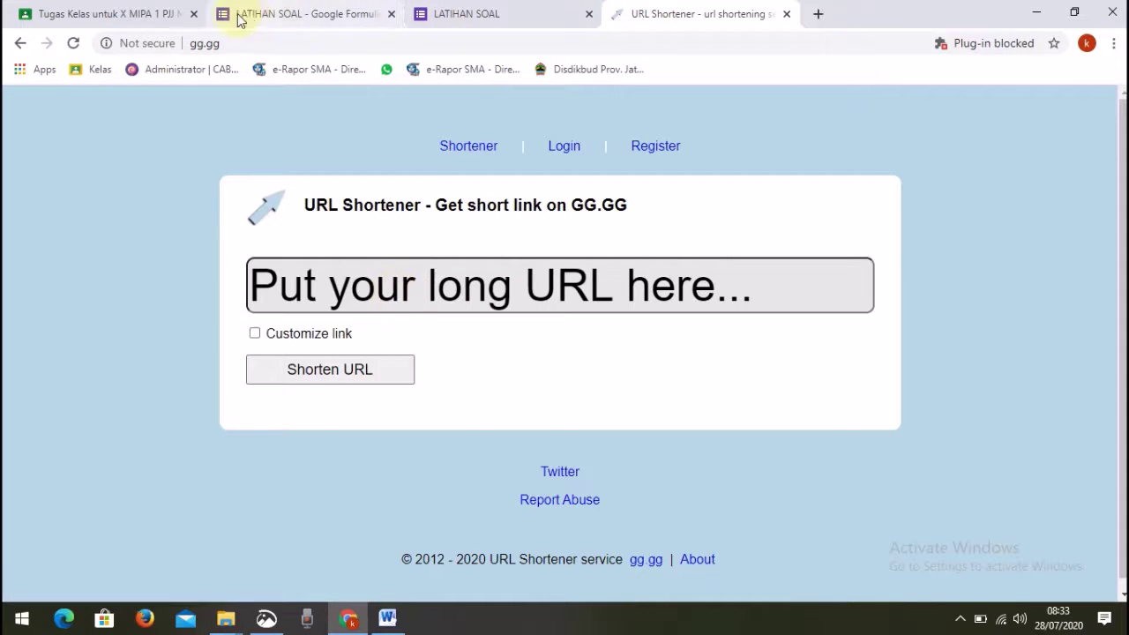
Step: Copy the form's link again and try to paste it into the long URL field of the gg.gg shortener
{"action": "left_click", "coordinate": [278, 15]}
{"action": "left_click", "coordinate": [748, 370]}
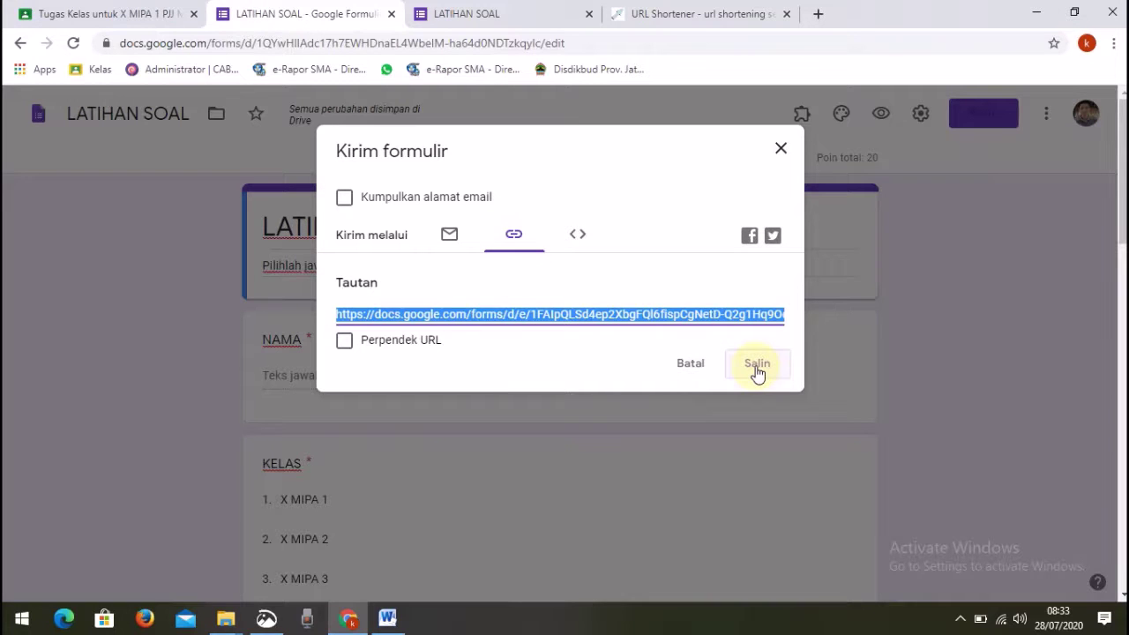
{"action": "left_click", "coordinate": [676, 12]}
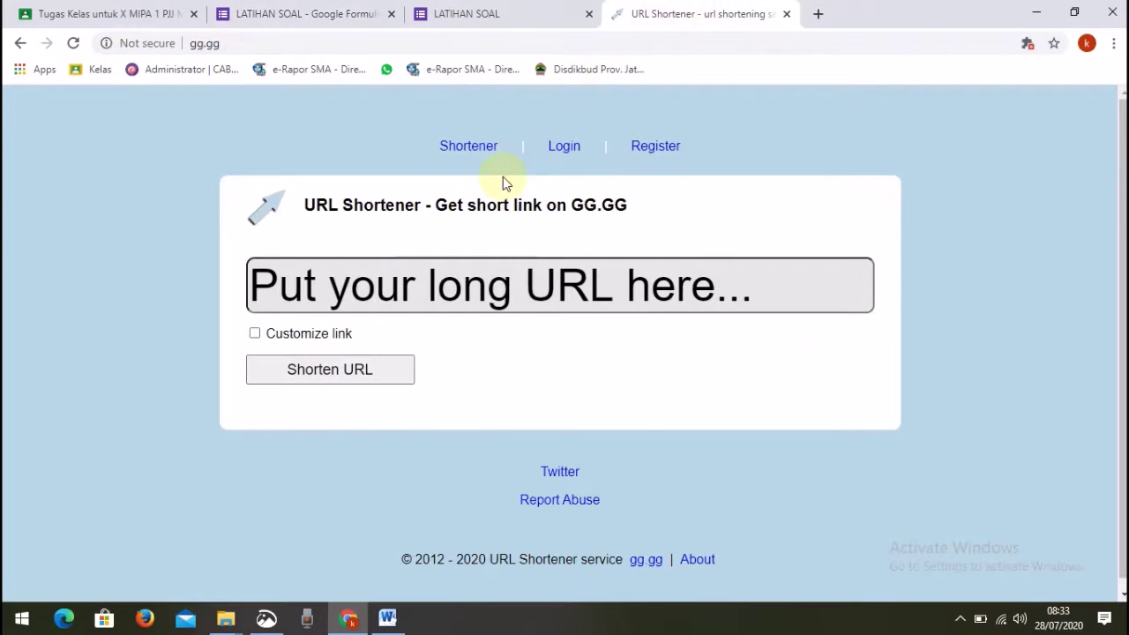
{"action": "left_click", "coordinate": [417, 282]}
{"action": "right_click", "coordinate": [419, 278]}
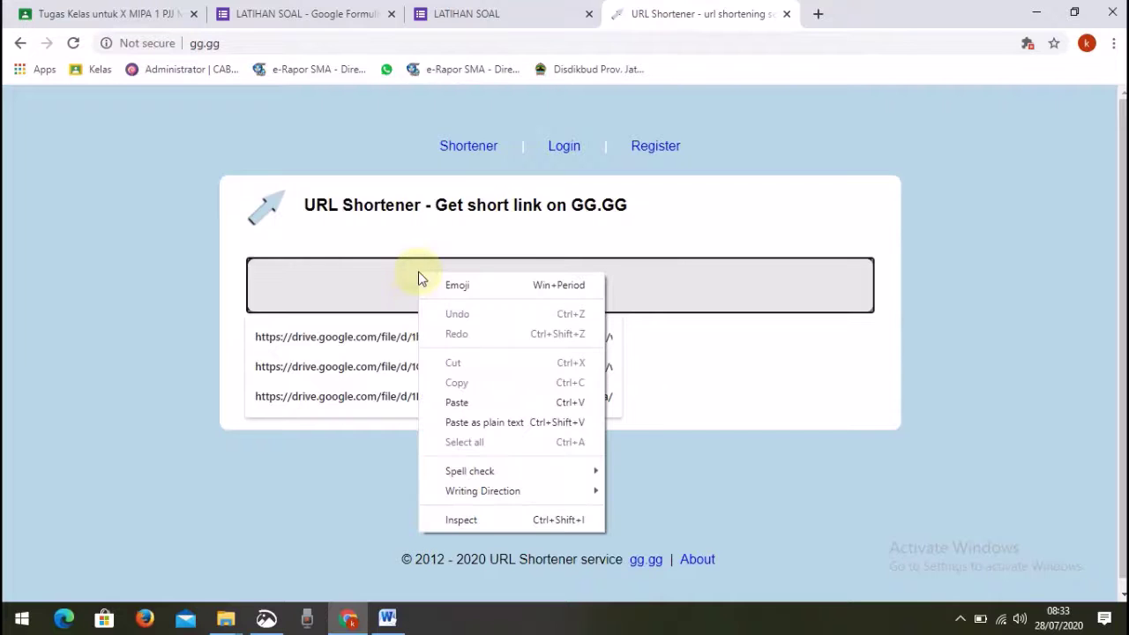
{"action": "left_click", "coordinate": [451, 403]}
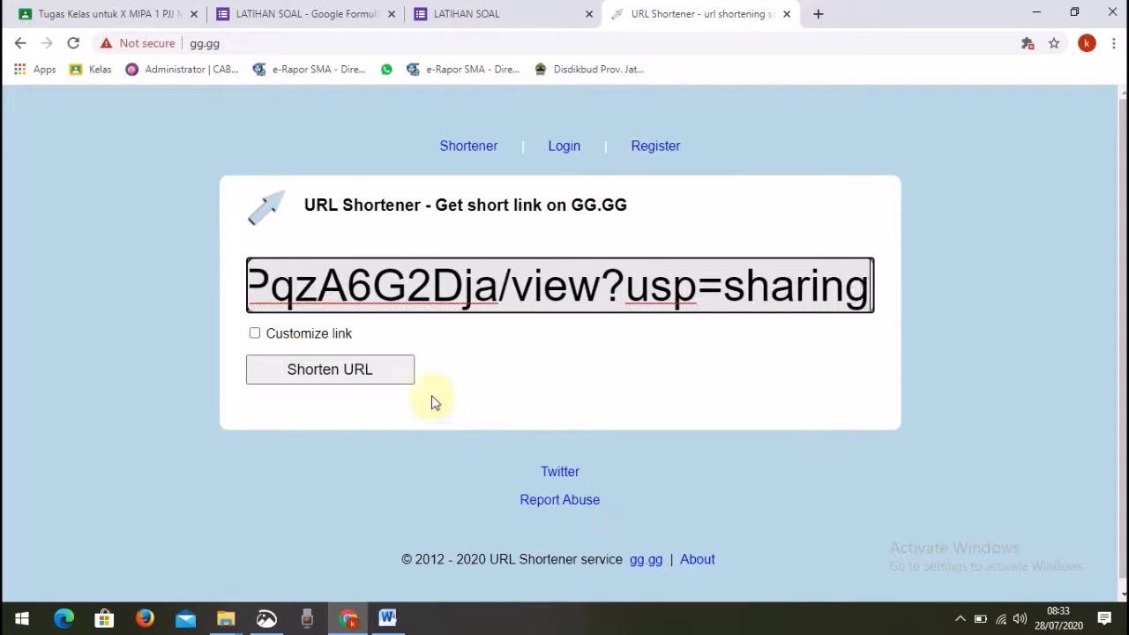
Step: Turn on link customization and enter latihansoalkonsepnilaimutlak as the custom ending of the short link
{"action": "left_click", "coordinate": [254, 335]}
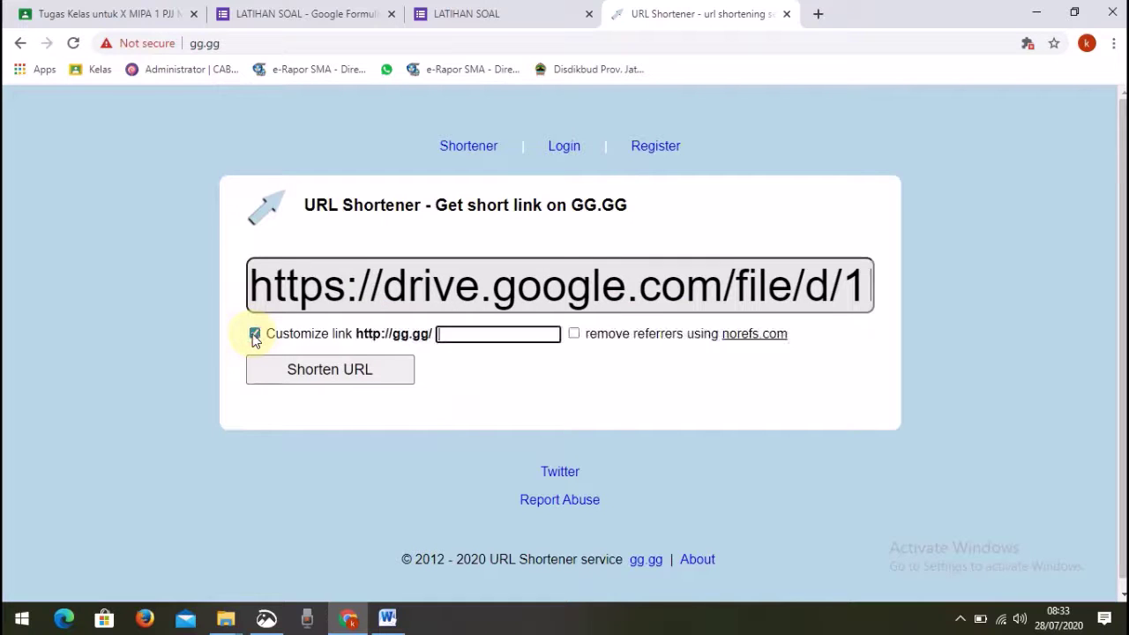
{"action": "left_click", "coordinate": [474, 338]}
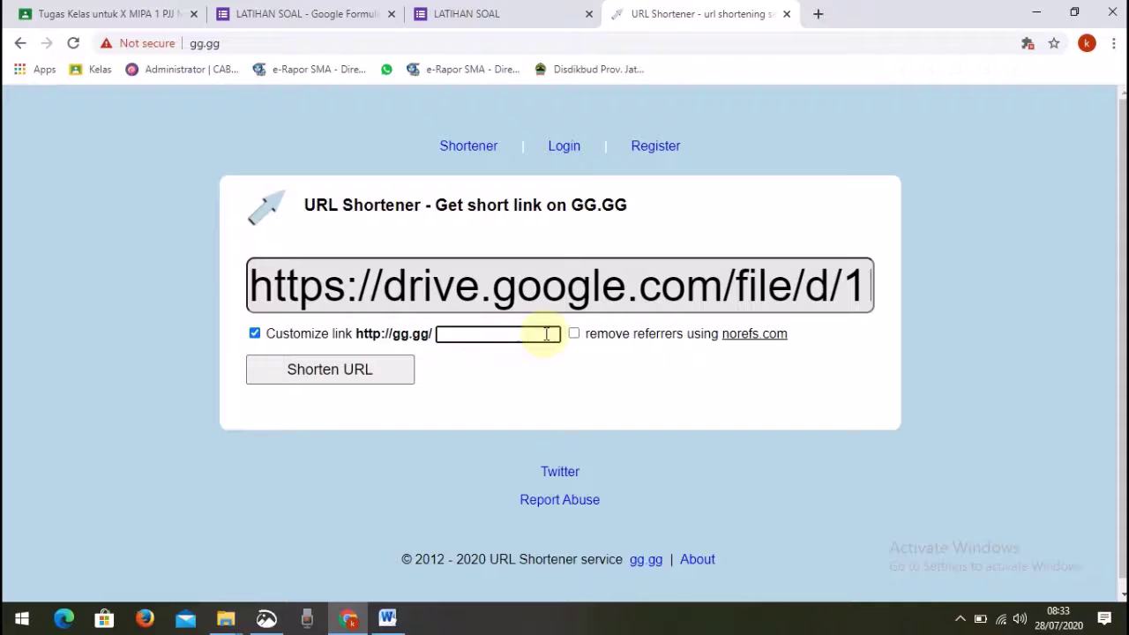
{"action": "left_click", "coordinate": [496, 335]}
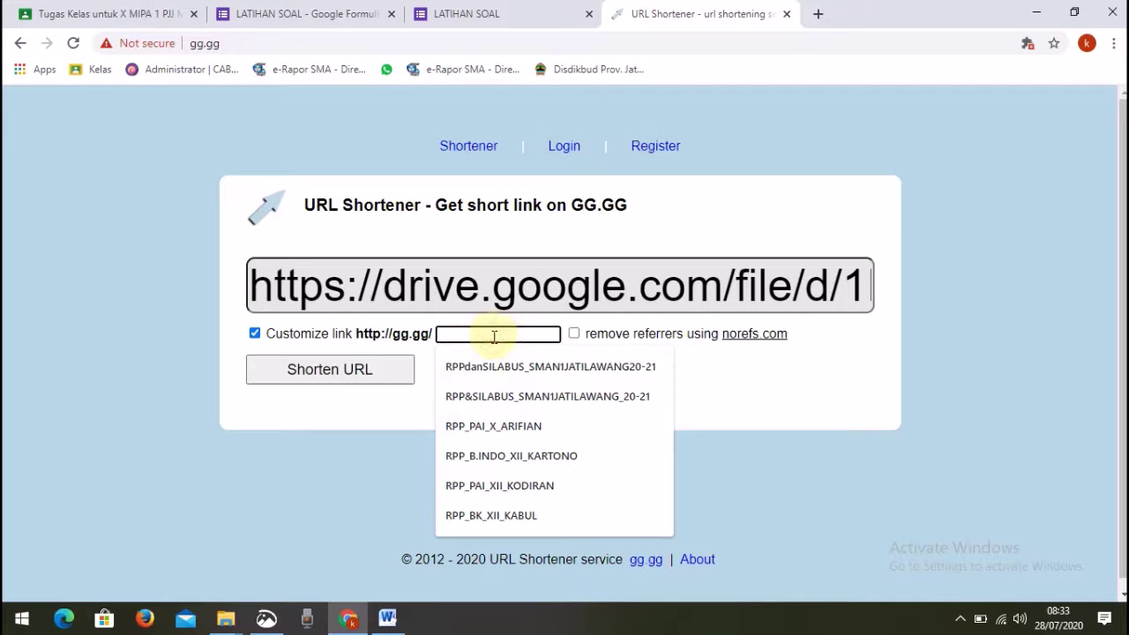
{"action": "type", "text": "l"}
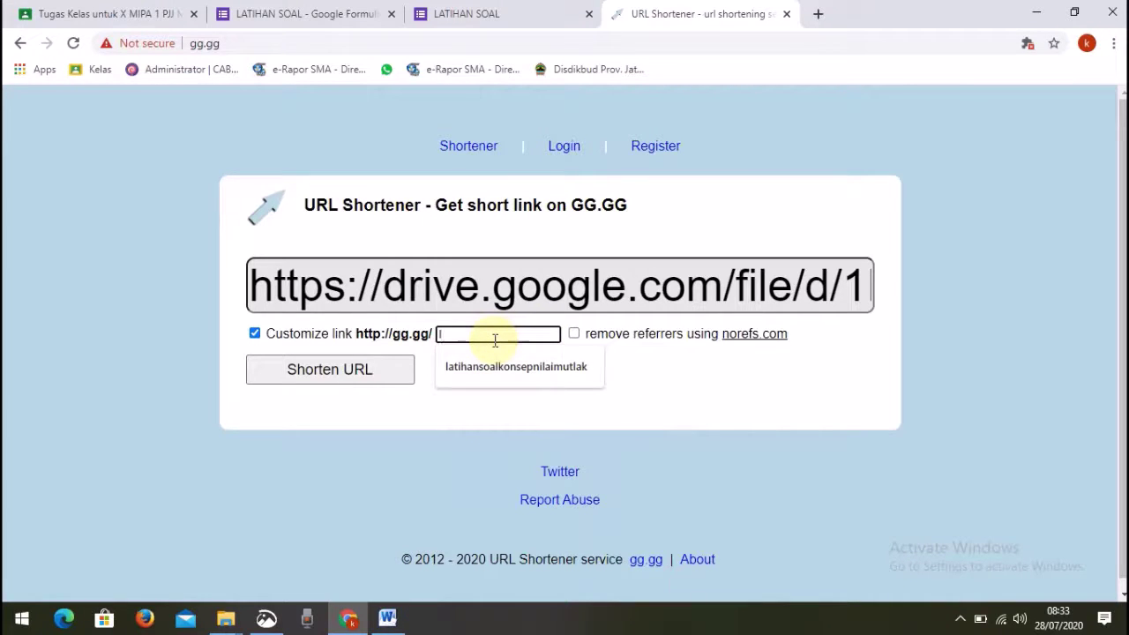
{"action": "type", "text": "atihan"}
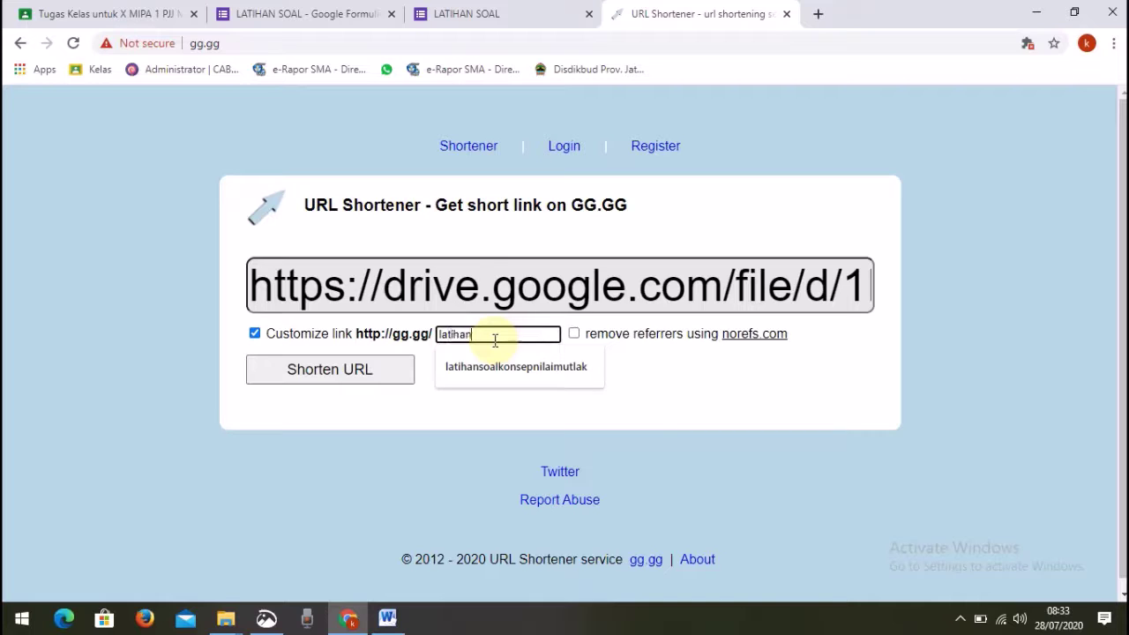
{"action": "type", "text": "soalk"}
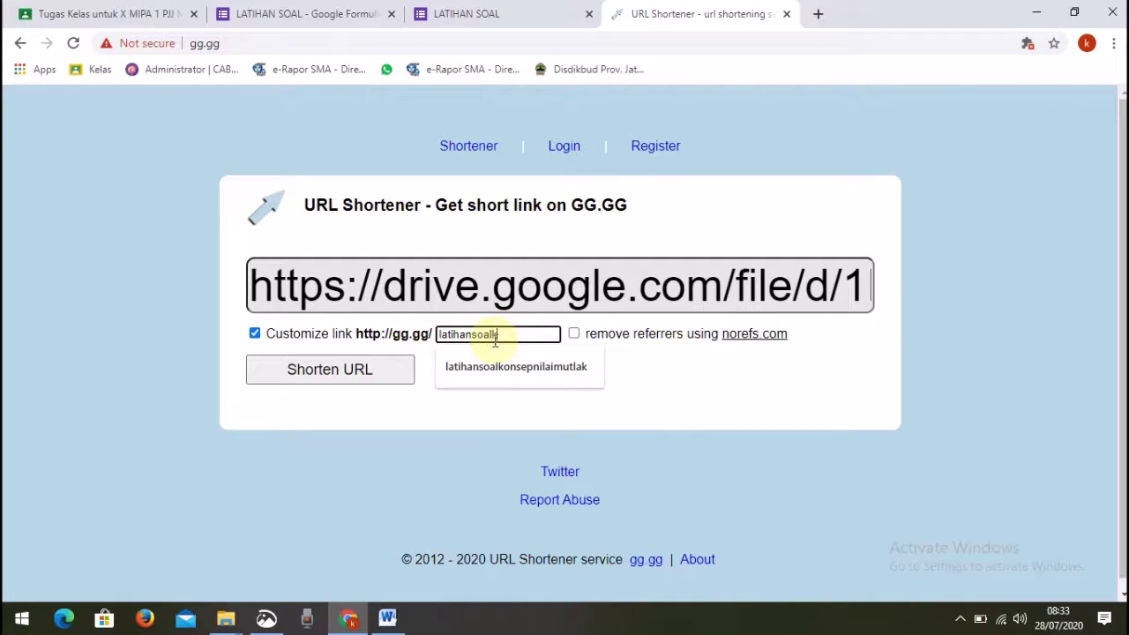
{"action": "type", "text": "onsep"}
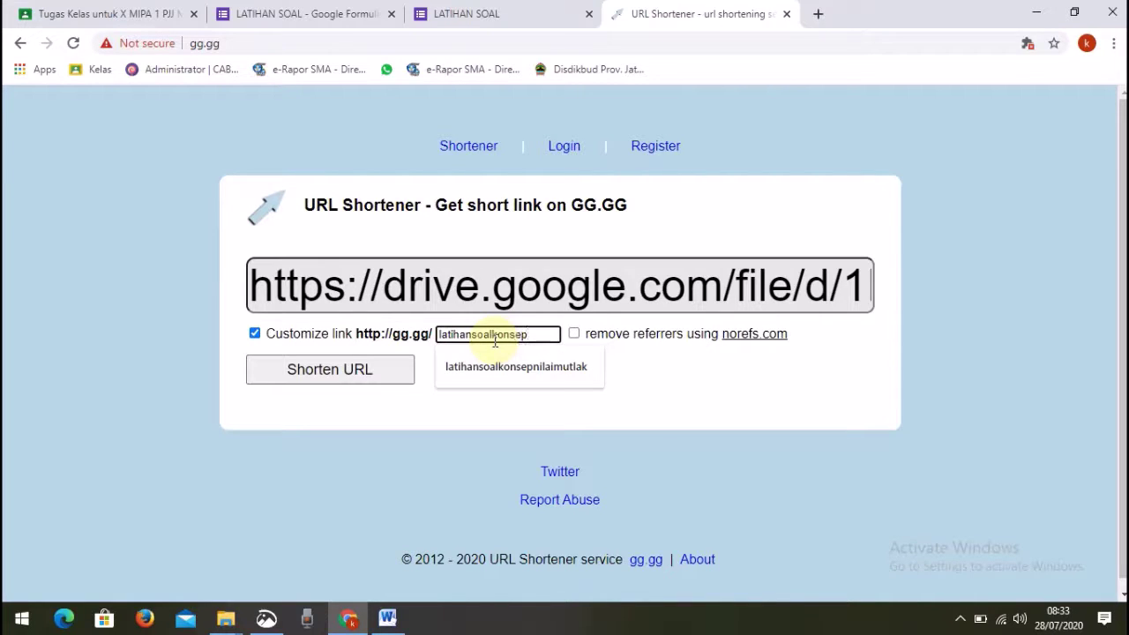
{"action": "type", "text": "nilai"}
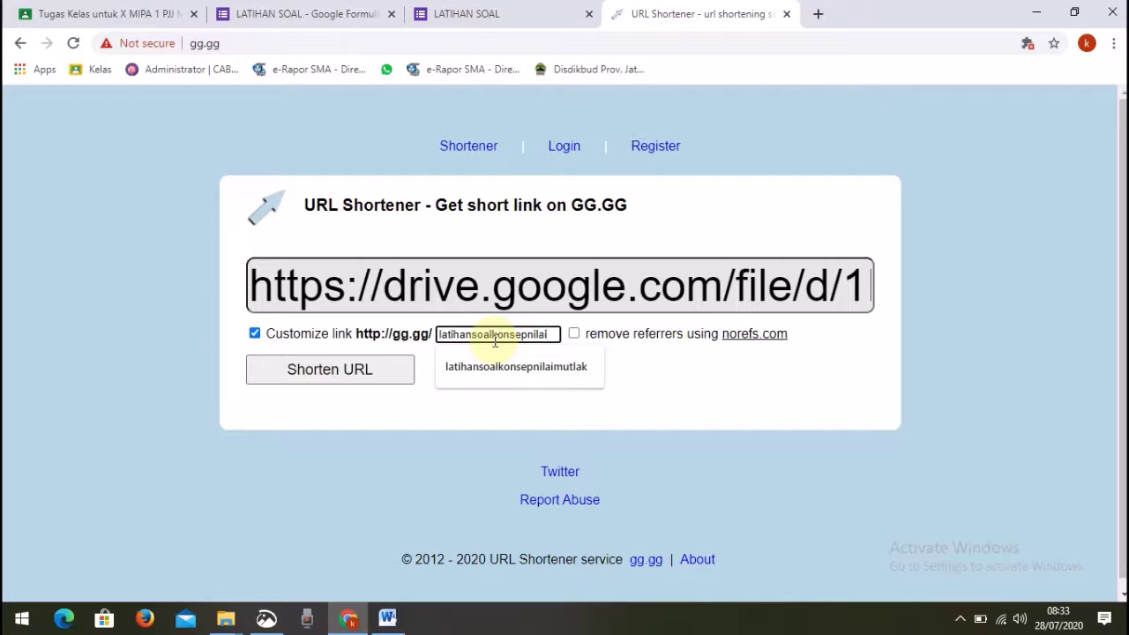
{"action": "type", "text": "mutlak"}
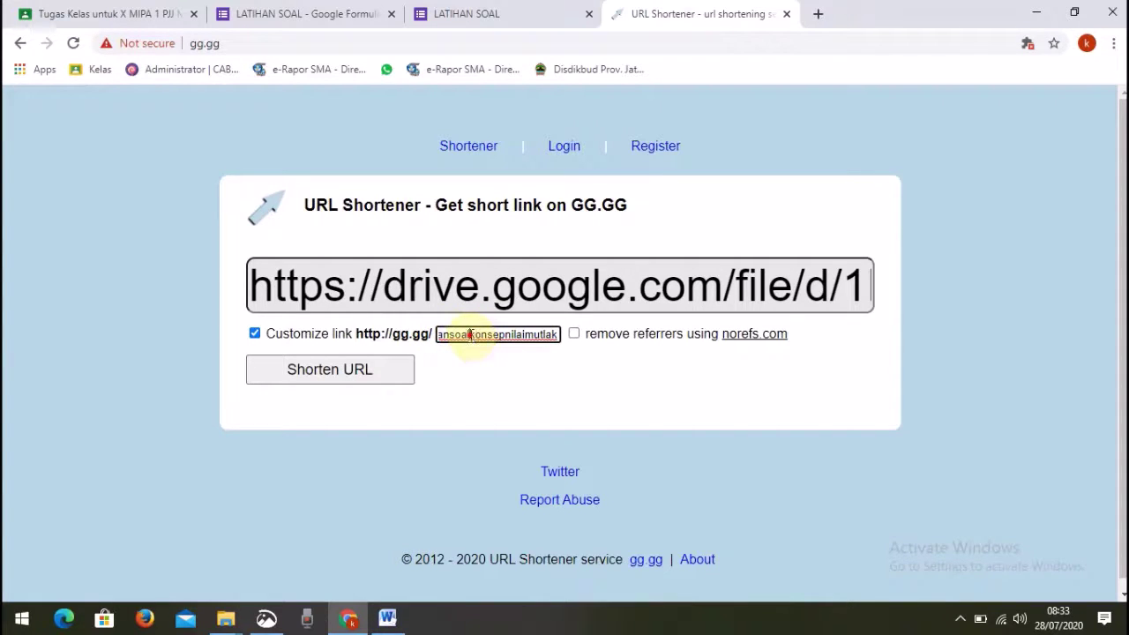
Step: Insert an underscore between latihansoal and konsep in the custom link ending
{"action": "double_click", "coordinate": [469, 336]}
{"action": "left_click", "coordinate": [468, 335]}
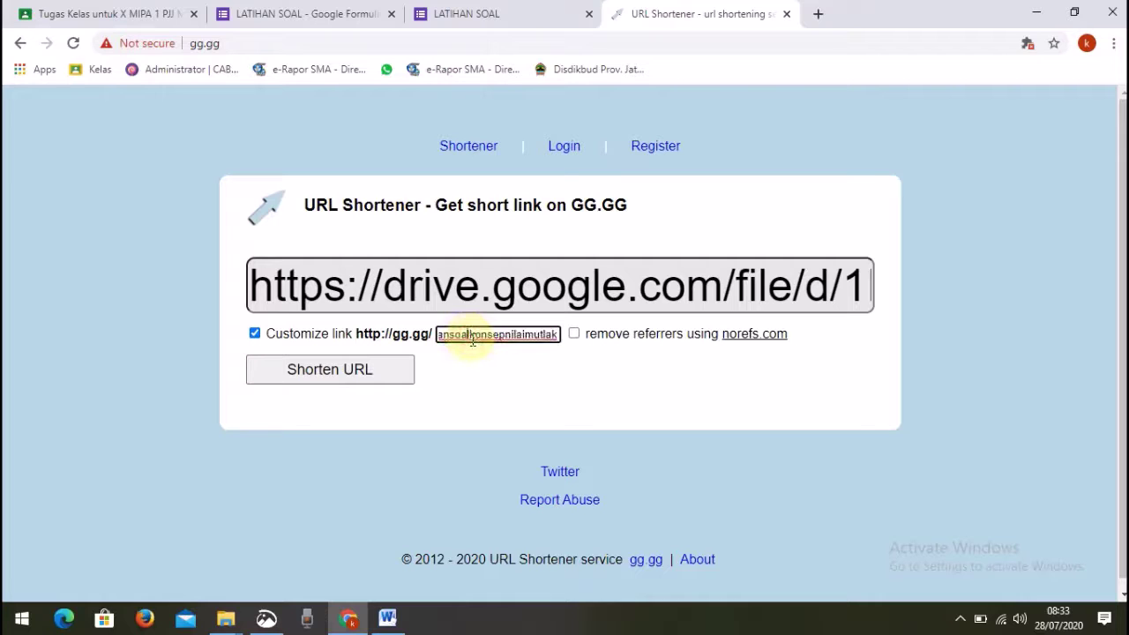
{"action": "type", "text": "_"}
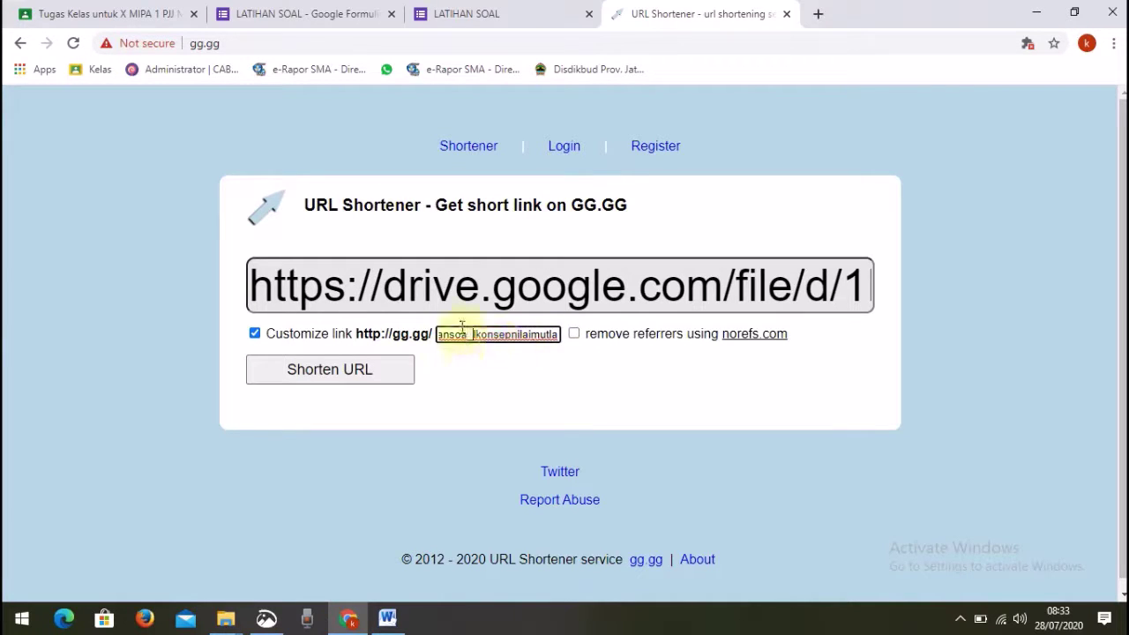
{"action": "key", "text": "BackSpace"}
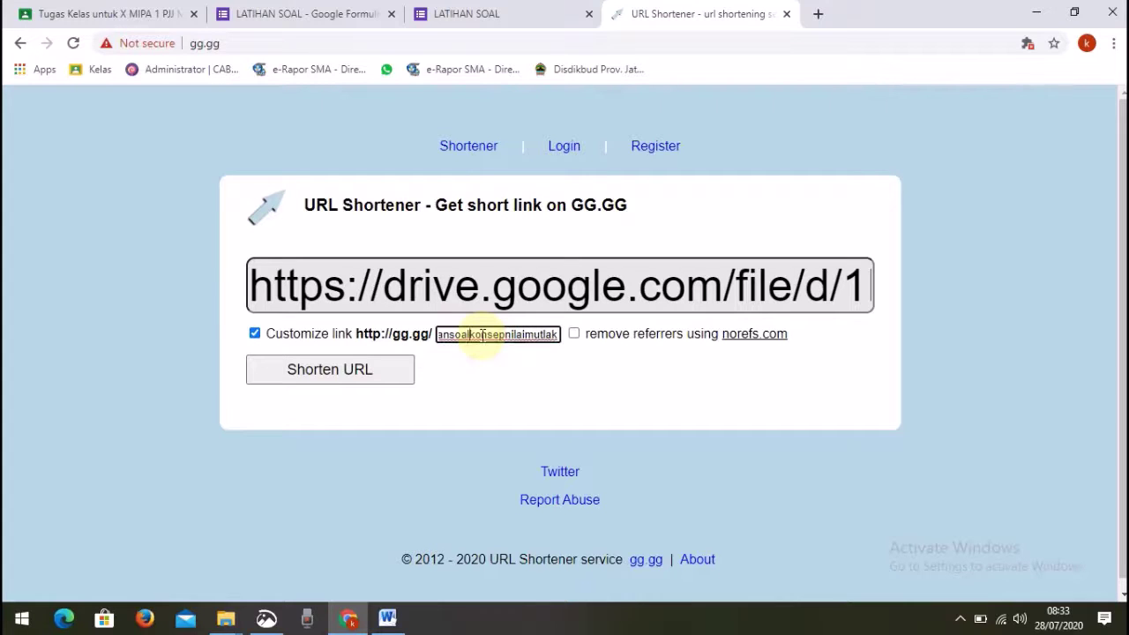
{"action": "type", "text": "_"}
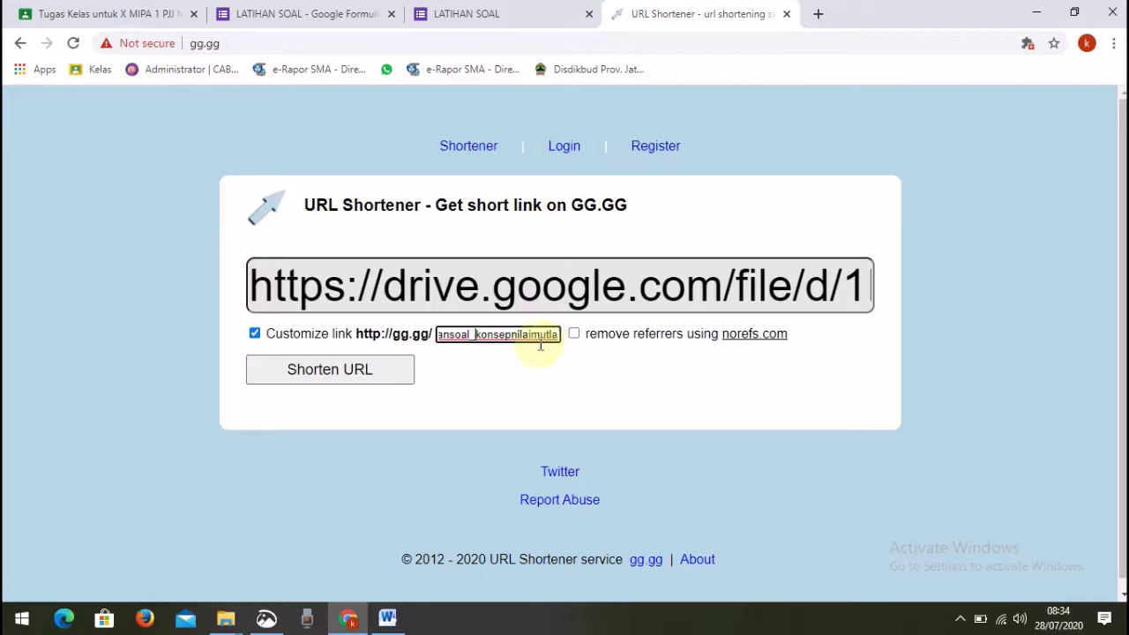
Step: Generate the short link with the custom ending latihansoal_konsepnilaimutlak and copy the shortened URL
{"action": "left_click", "coordinate": [334, 374]}
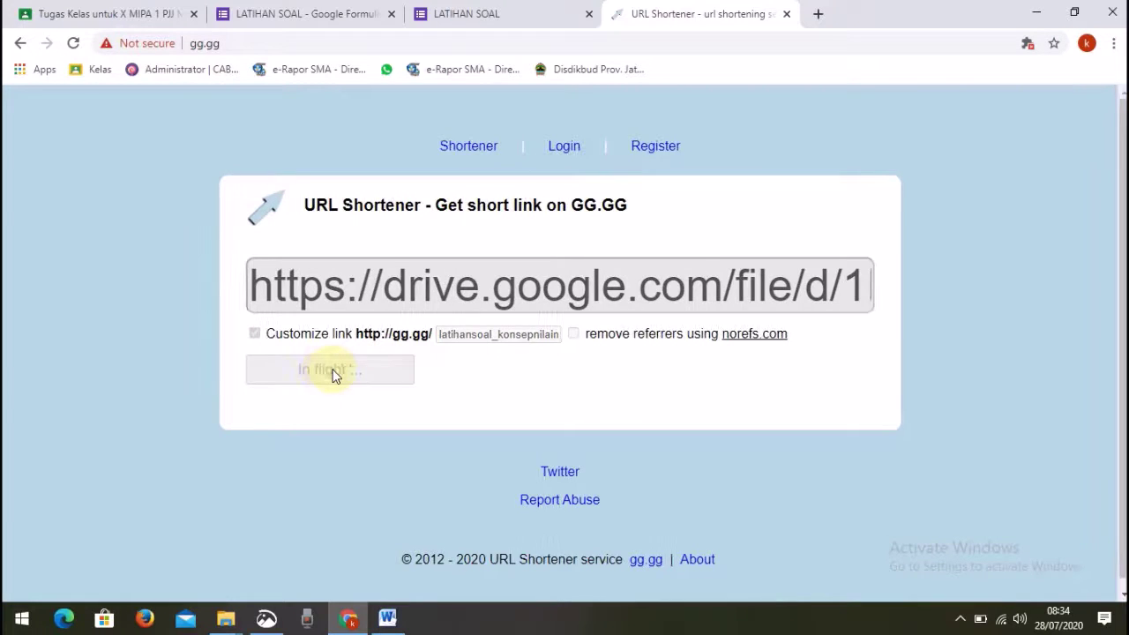
{"action": "scroll", "coordinate": [469, 391], "scroll_direction": "down", "scroll_amount": 2}
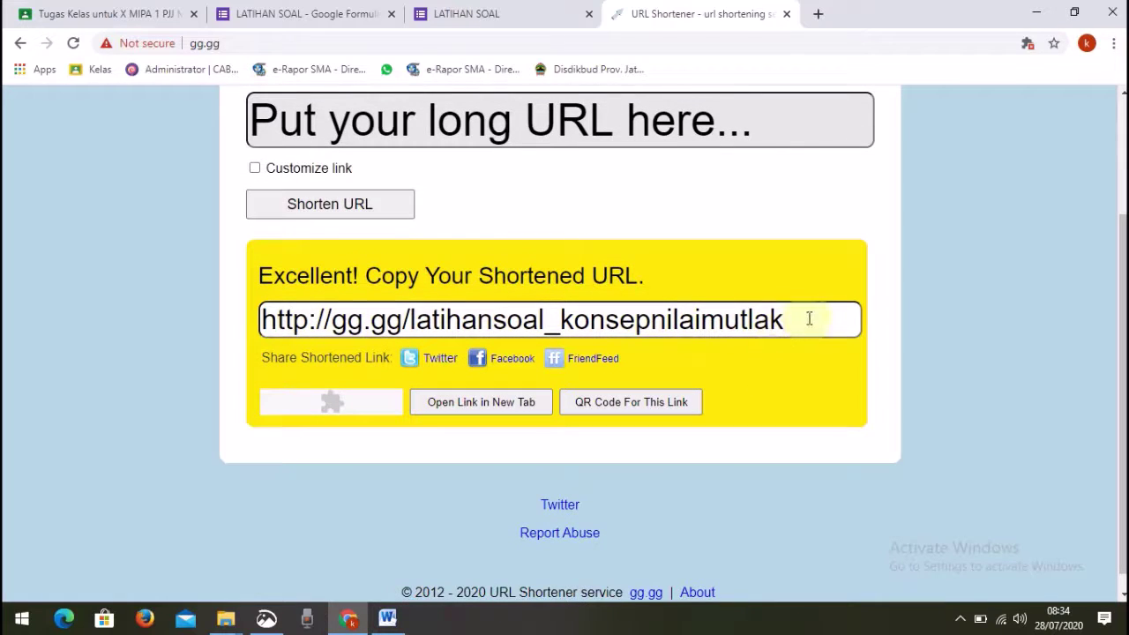
{"action": "left_click_drag", "start_coordinate": [809, 318], "coordinate": [261, 319]}
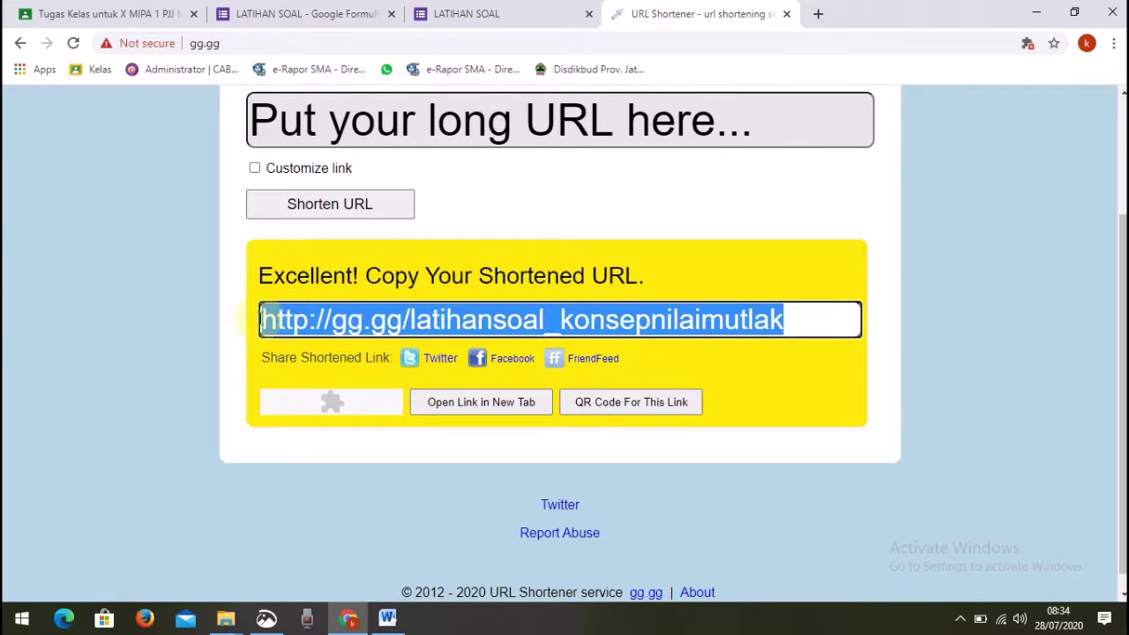
{"action": "left_click", "coordinate": [794, 321]}
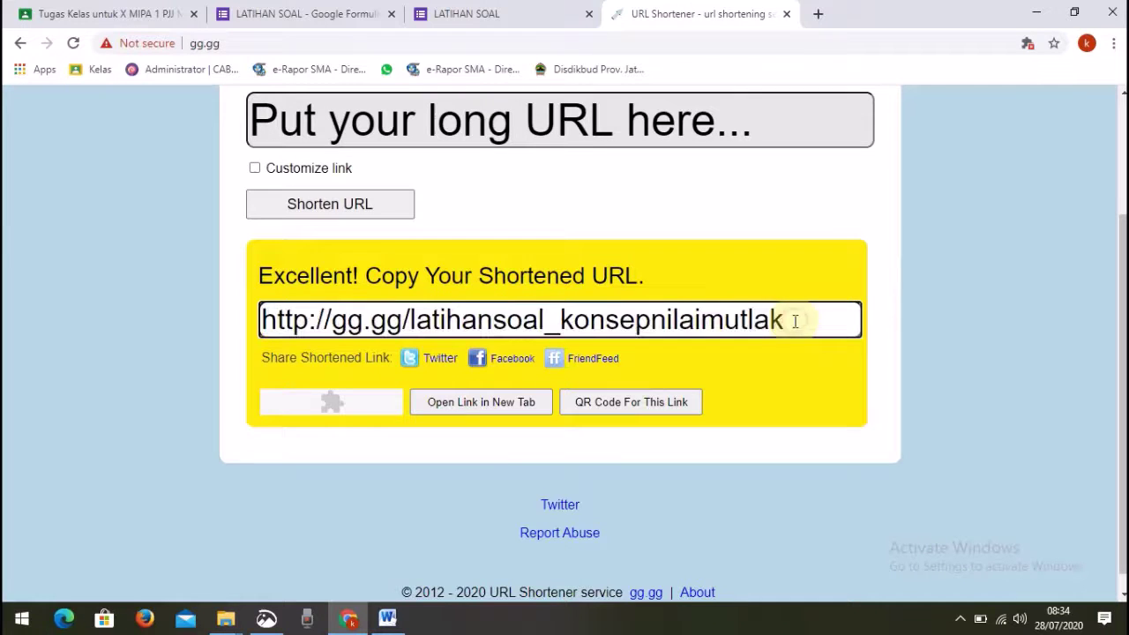
{"action": "left_click_drag", "start_coordinate": [794, 321], "coordinate": [254, 335]}
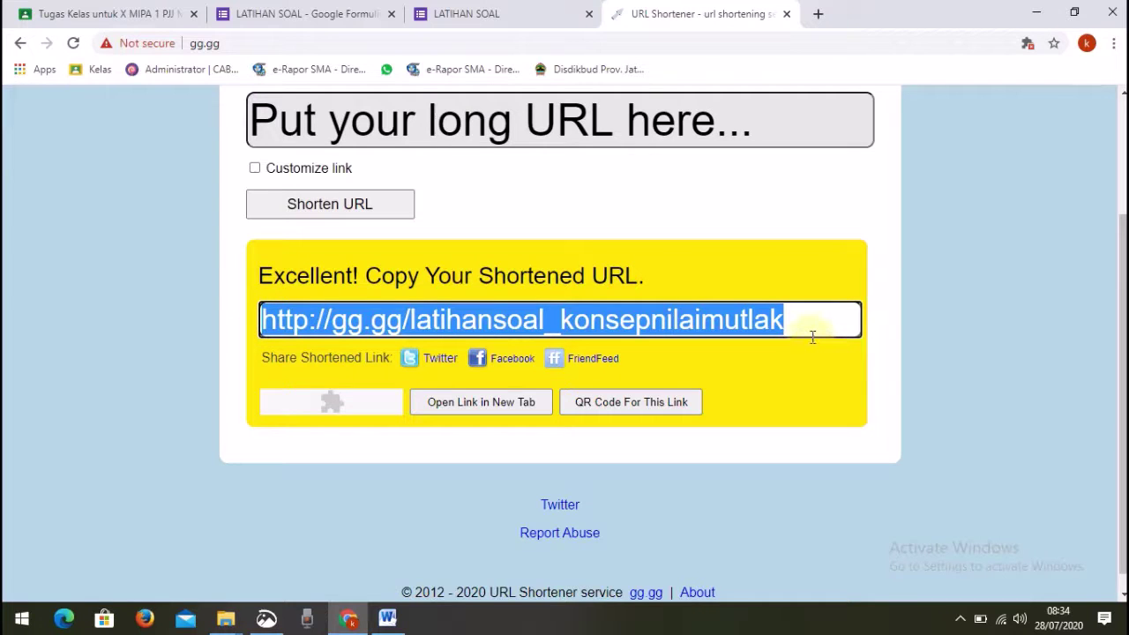
{"action": "right_click", "coordinate": [654, 321]}
{"action": "left_click", "coordinate": [693, 339]}
Step: Close the LATIHAN SOAL form preview and open WhatsApp Web in a new browser tab
{"action": "left_click", "coordinate": [590, 13]}
{"action": "key", "text": "ctrl+t"}
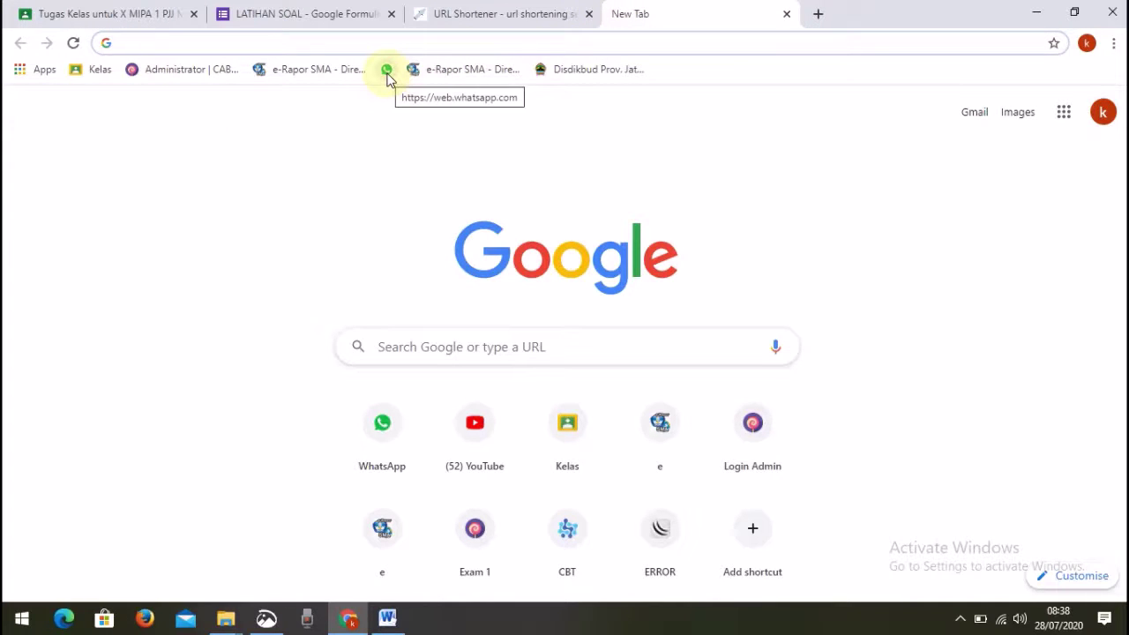
{"action": "left_click", "coordinate": [387, 70]}
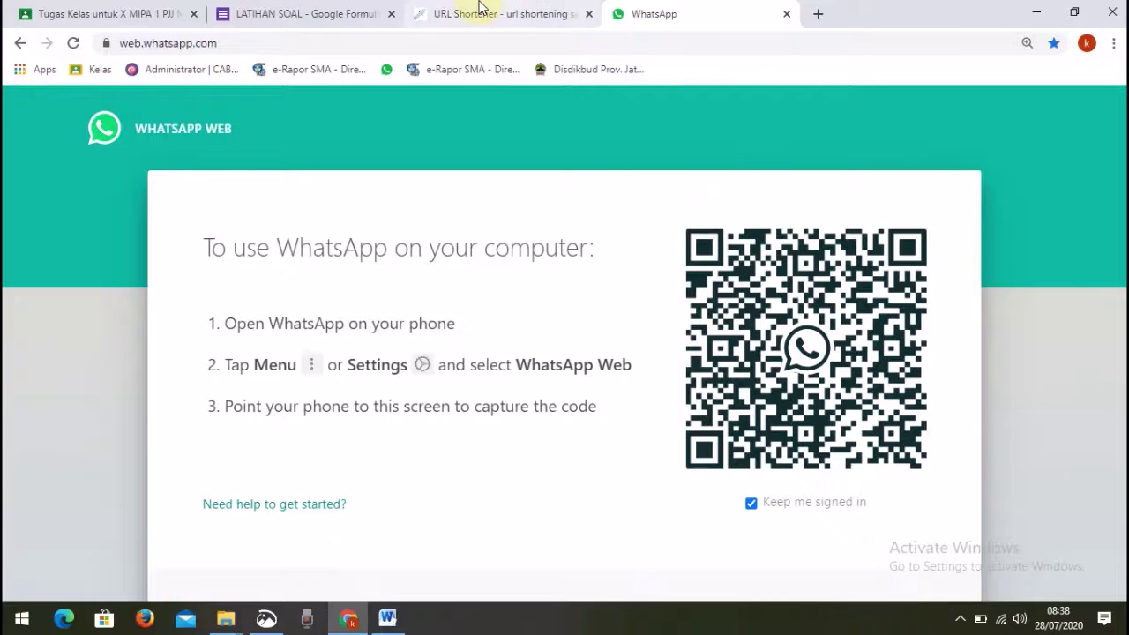
{"action": "left_click", "coordinate": [480, 8]}
{"action": "left_click", "coordinate": [693, 323]}
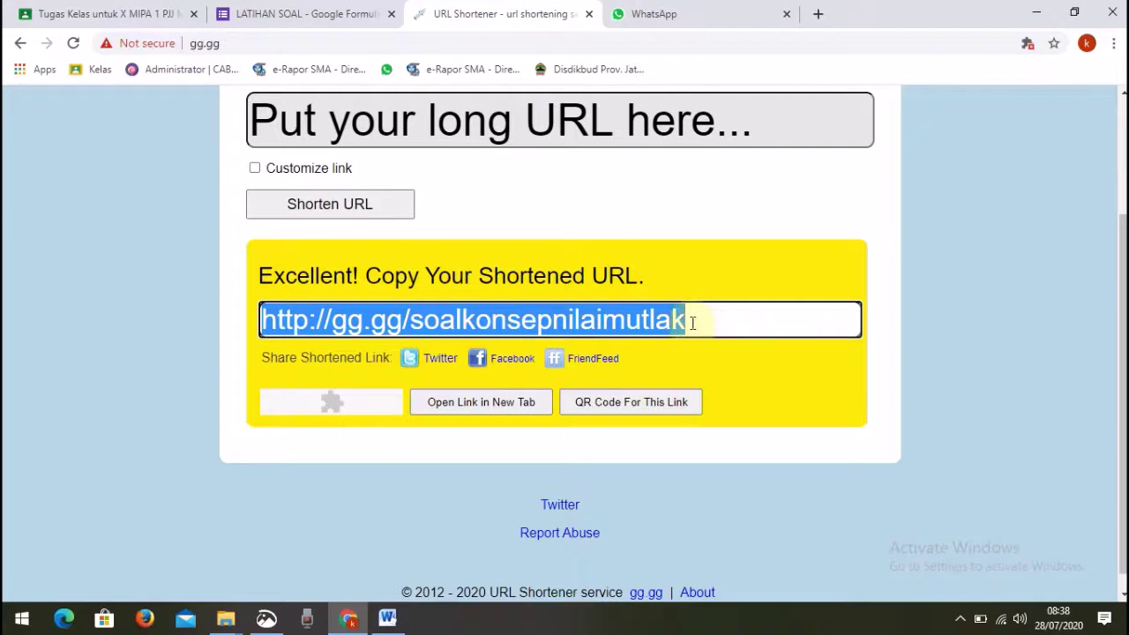
{"action": "left_click", "coordinate": [319, 14]}
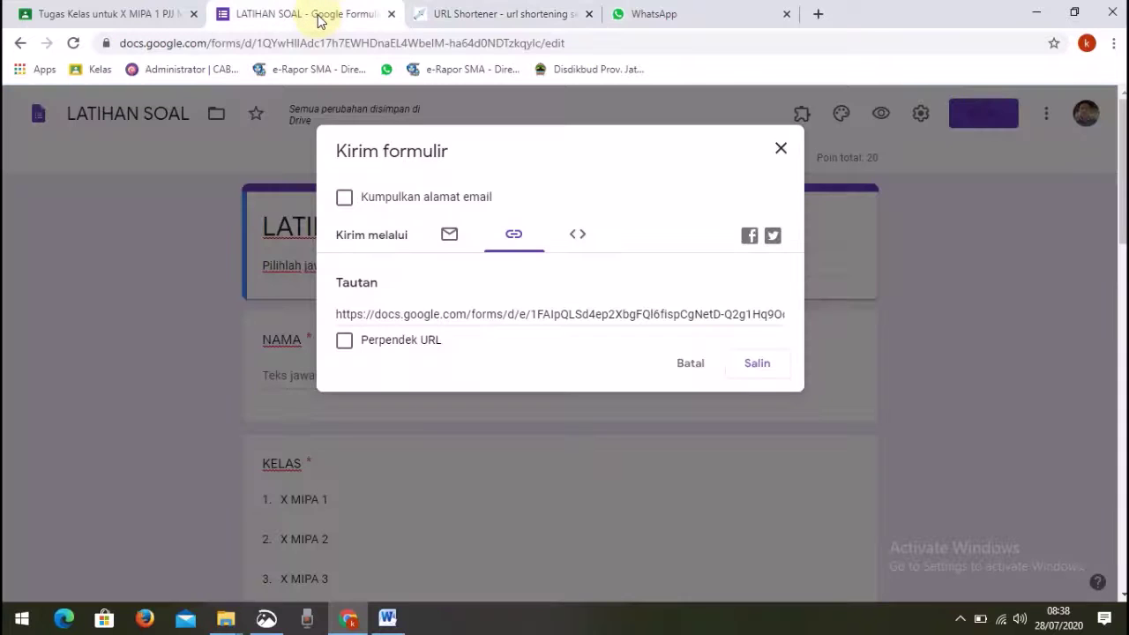
{"action": "left_click", "coordinate": [476, 11]}
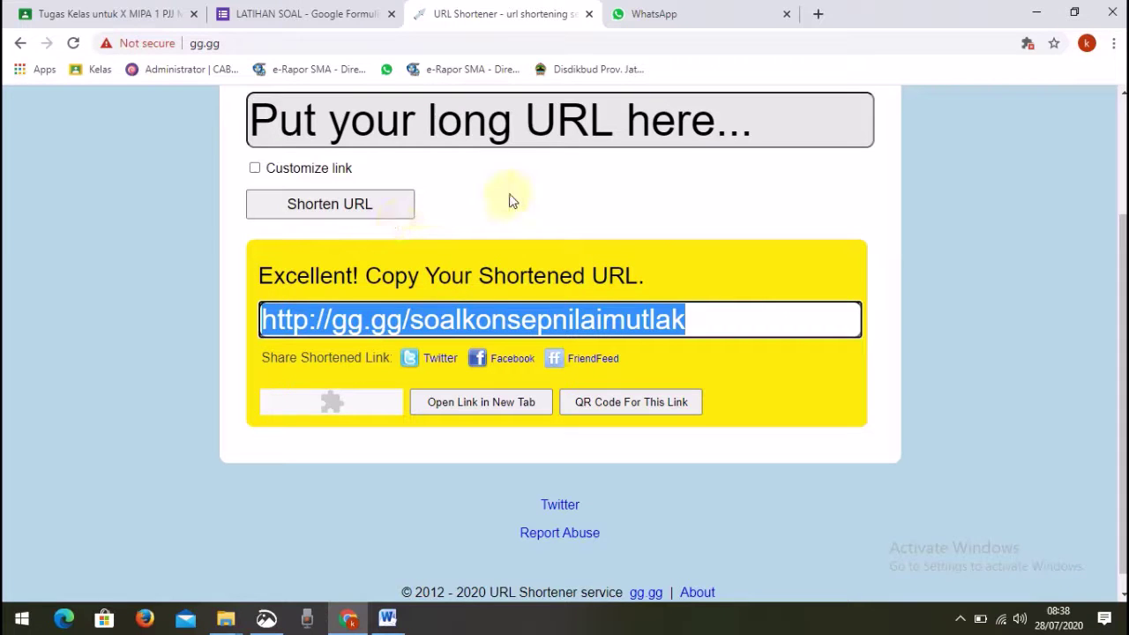
{"action": "triple_click", "coordinate": [715, 321]}
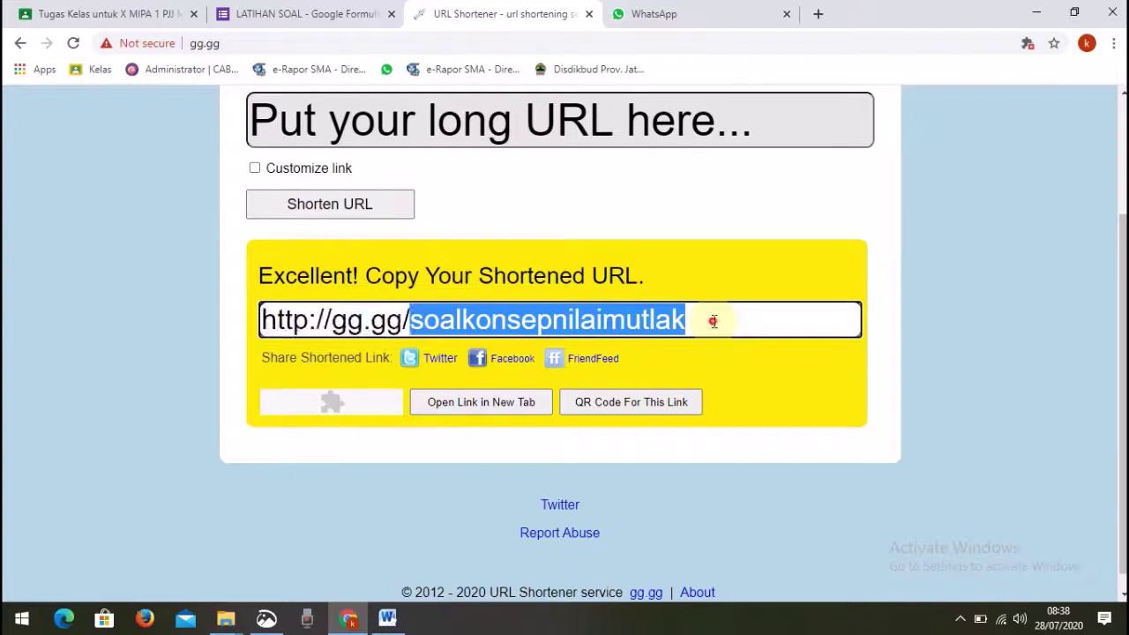
{"action": "left_click", "coordinate": [702, 319]}
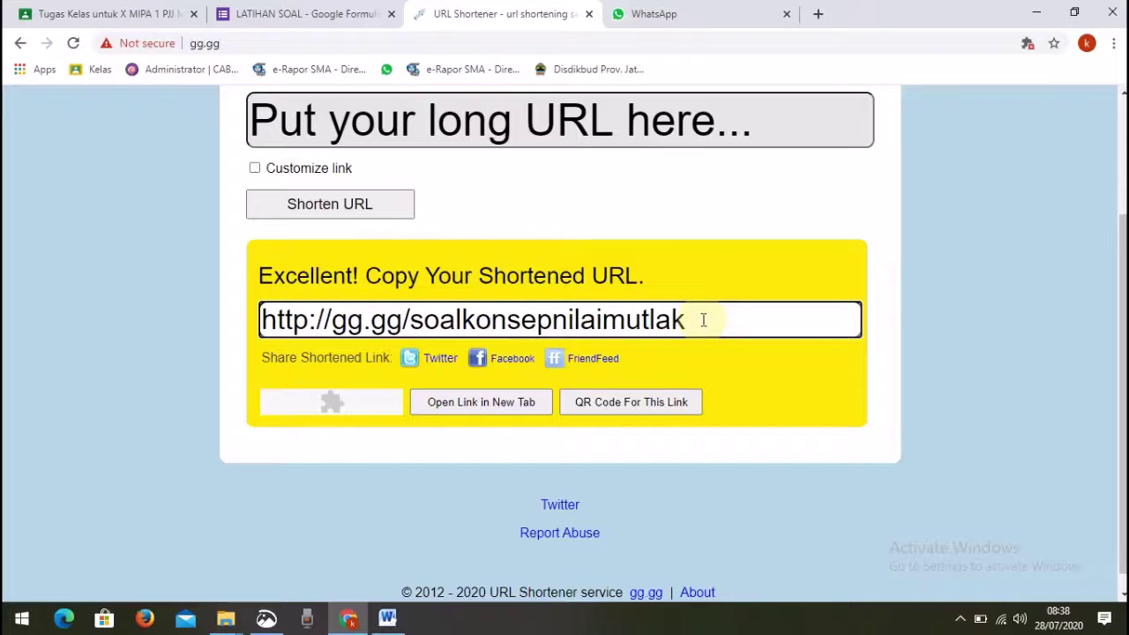